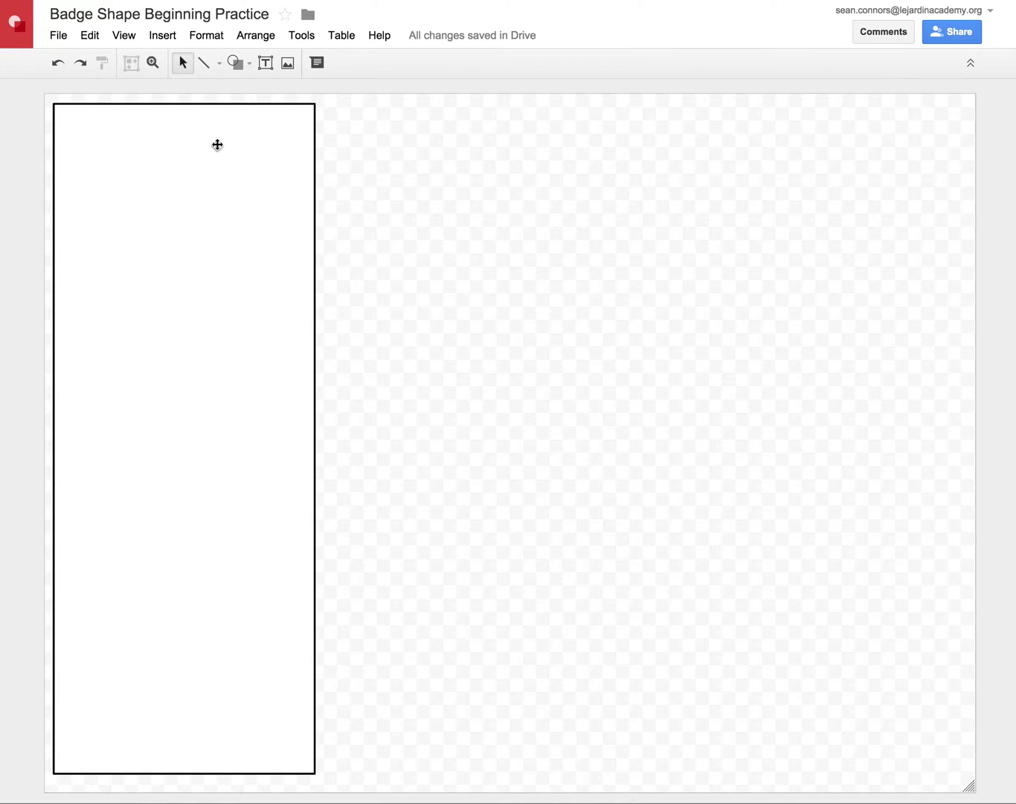
# Step: Lower the top edge of the white cover rectangle to uncover the tools list down to Shape Tool
pyautogui.click(177, 105)
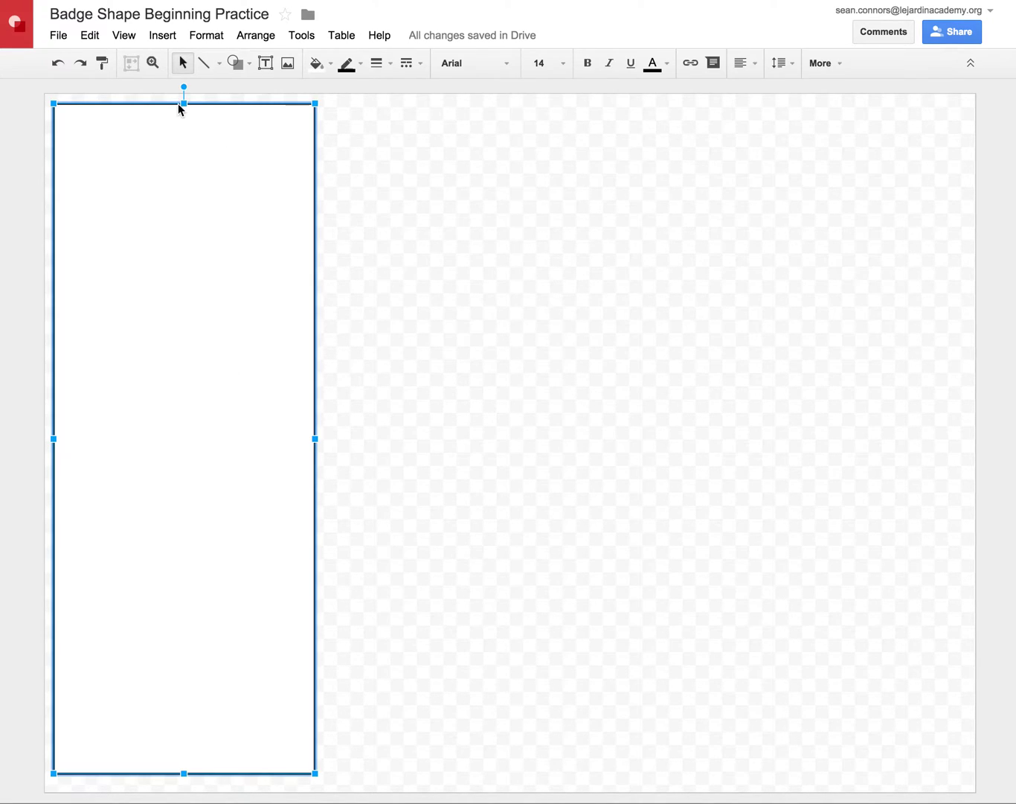
pyautogui.moveTo(183, 104); pyautogui.dragTo(185, 248)
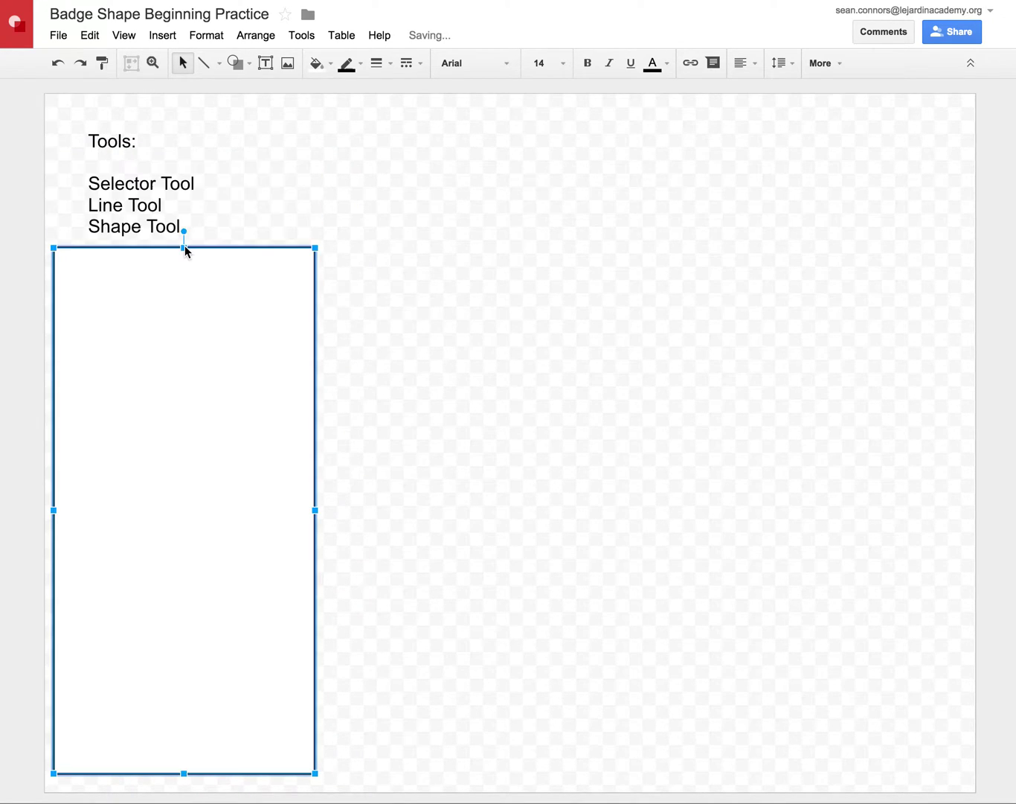
pyautogui.click(493, 236)
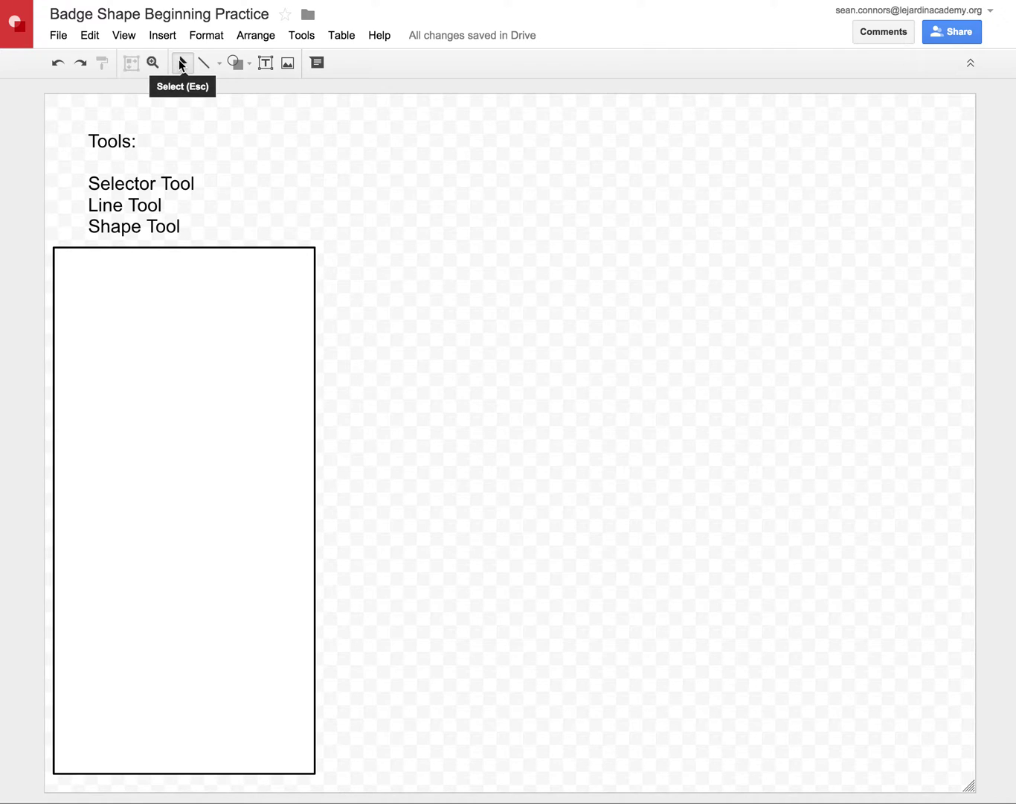
# Step: Try out the Select tool by alternately selecting and deselecting the tools text box and the white rectangle
pyautogui.click(225, 158)
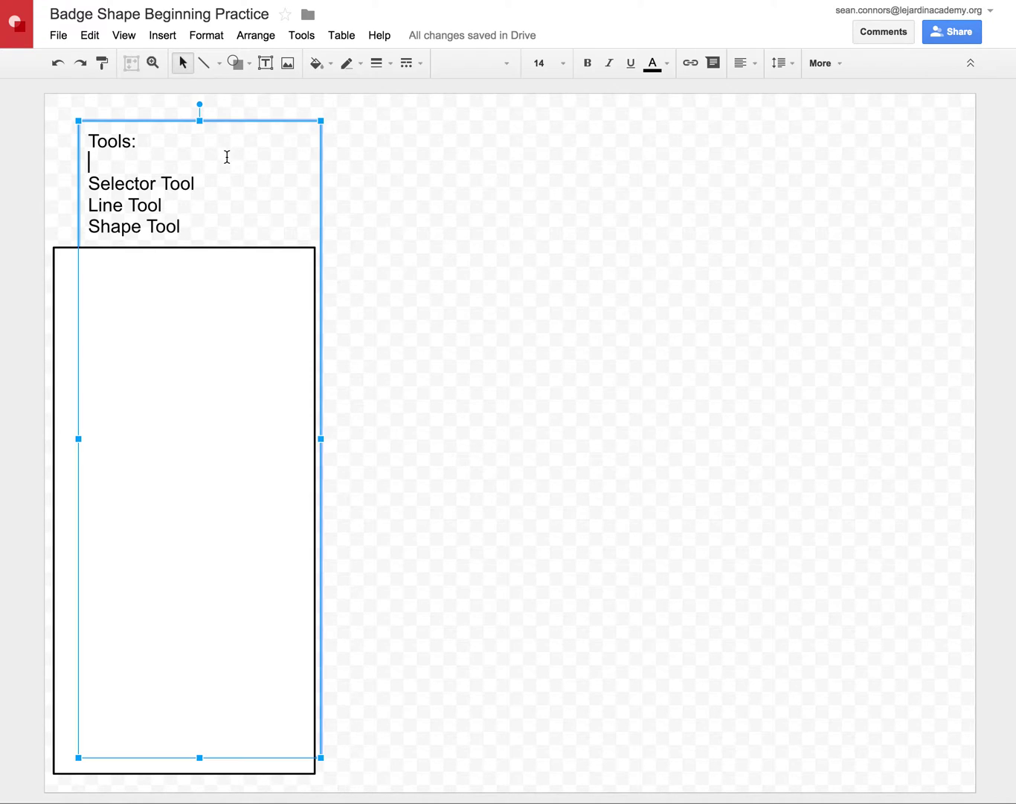
pyautogui.click(392, 206)
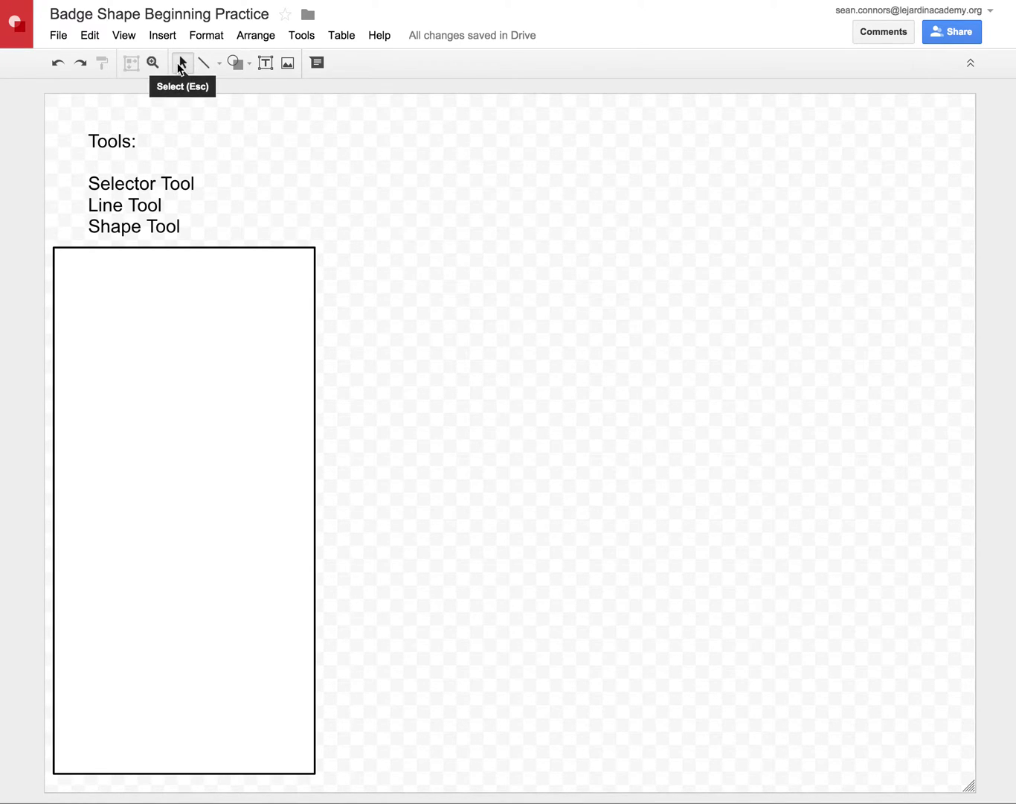
pyautogui.click(240, 247)
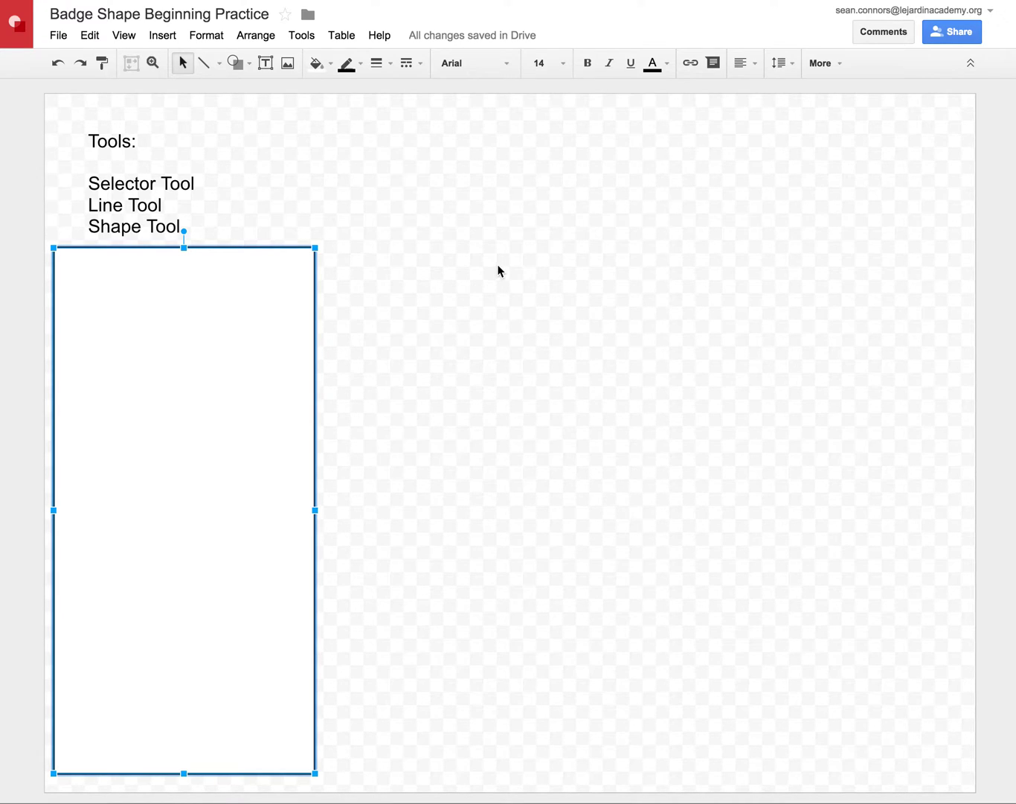
pyautogui.click(329, 179)
pyautogui.click(131, 141)
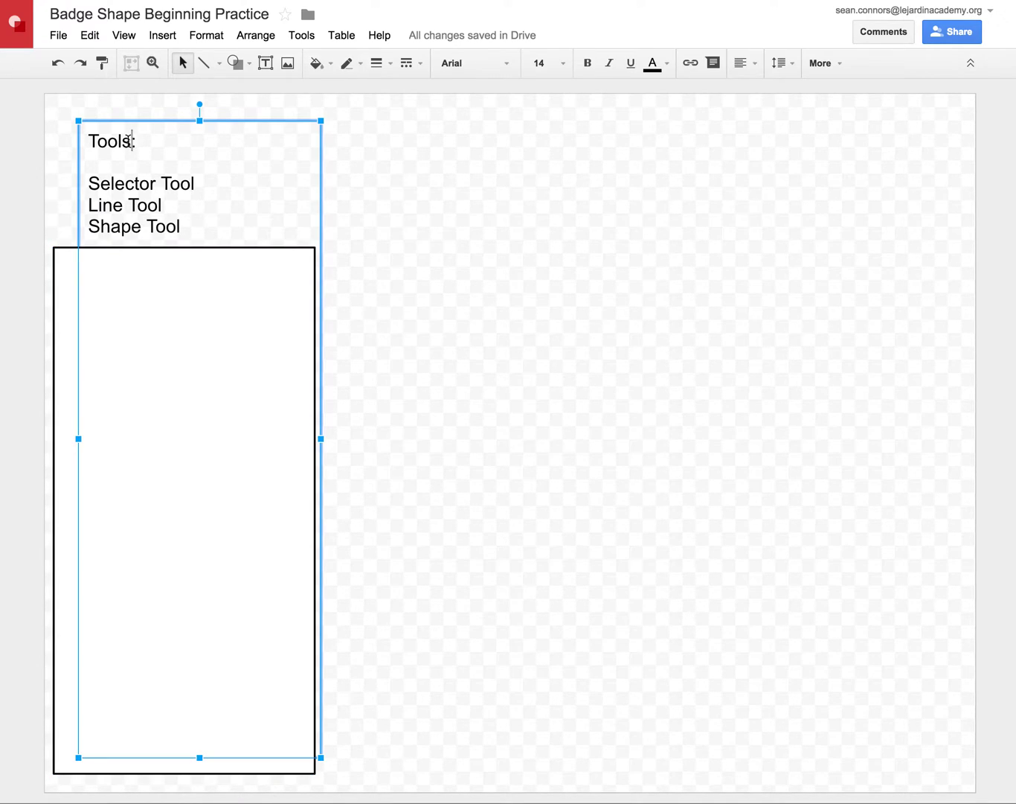
pyautogui.click(362, 168)
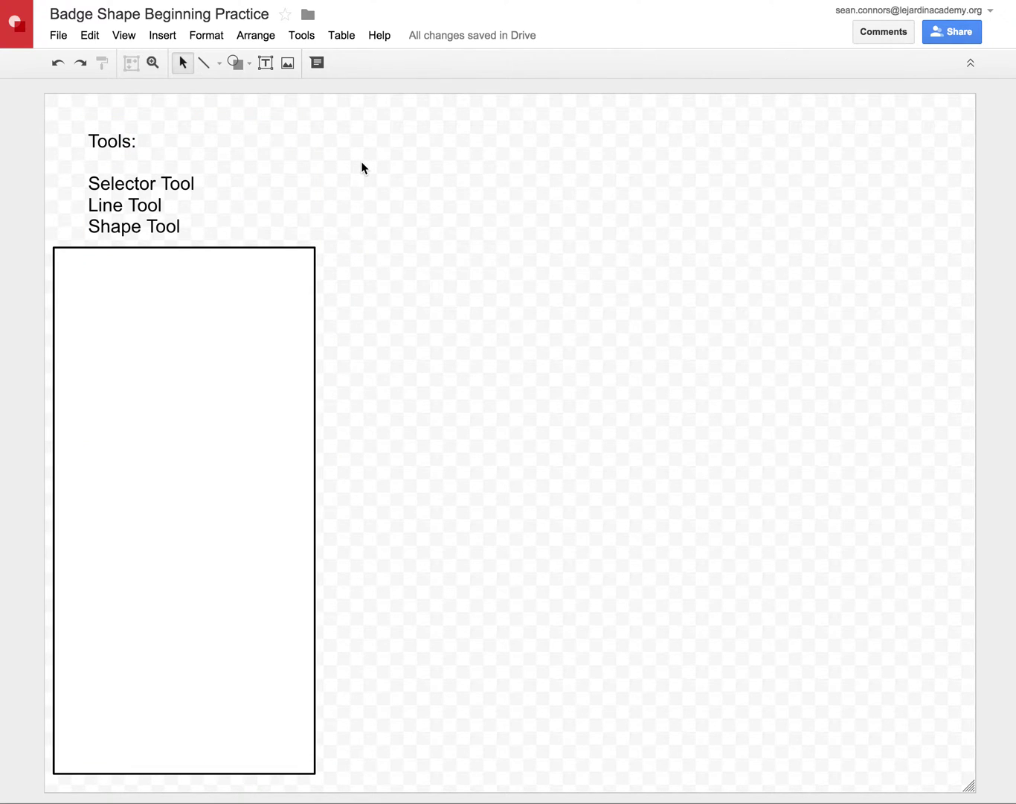
pyautogui.click(119, 141)
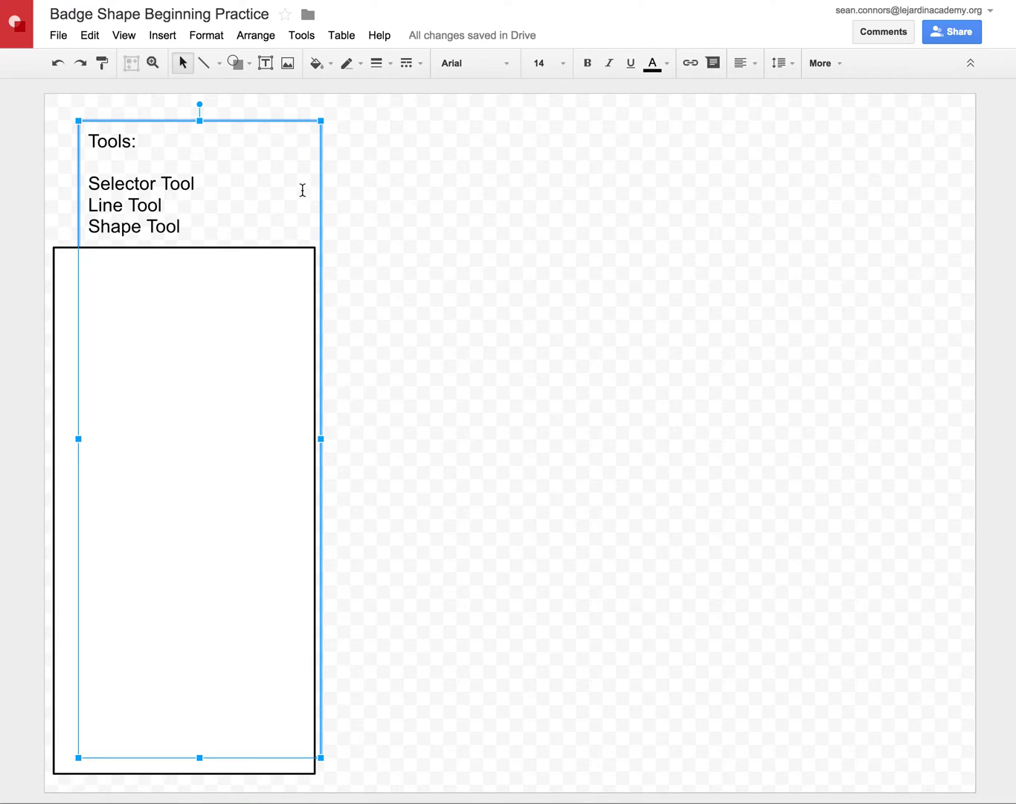
pyautogui.click(548, 212)
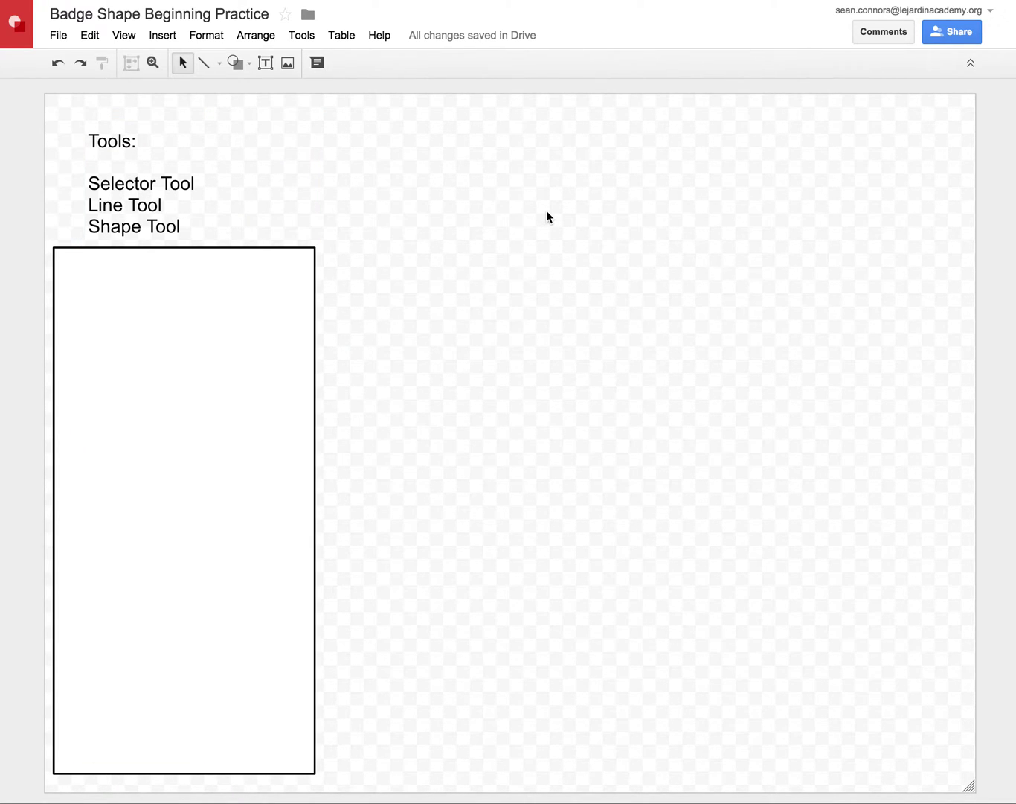
pyautogui.click(151, 185)
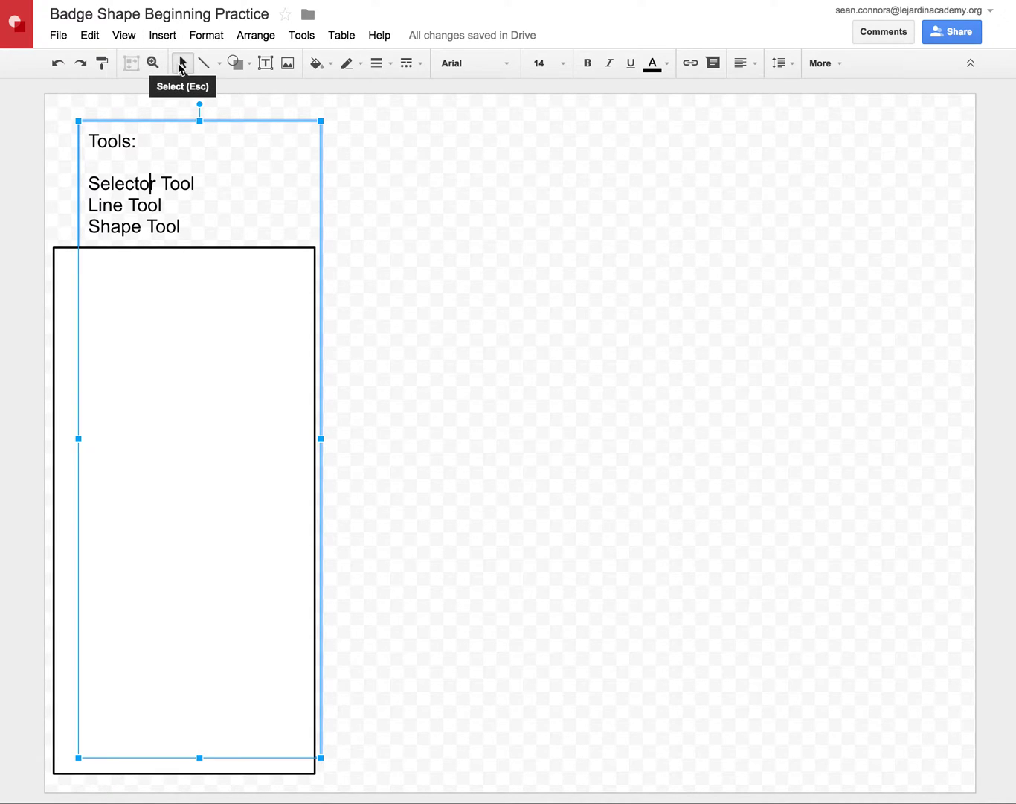
pyautogui.click(183, 64)
pyautogui.click(643, 283)
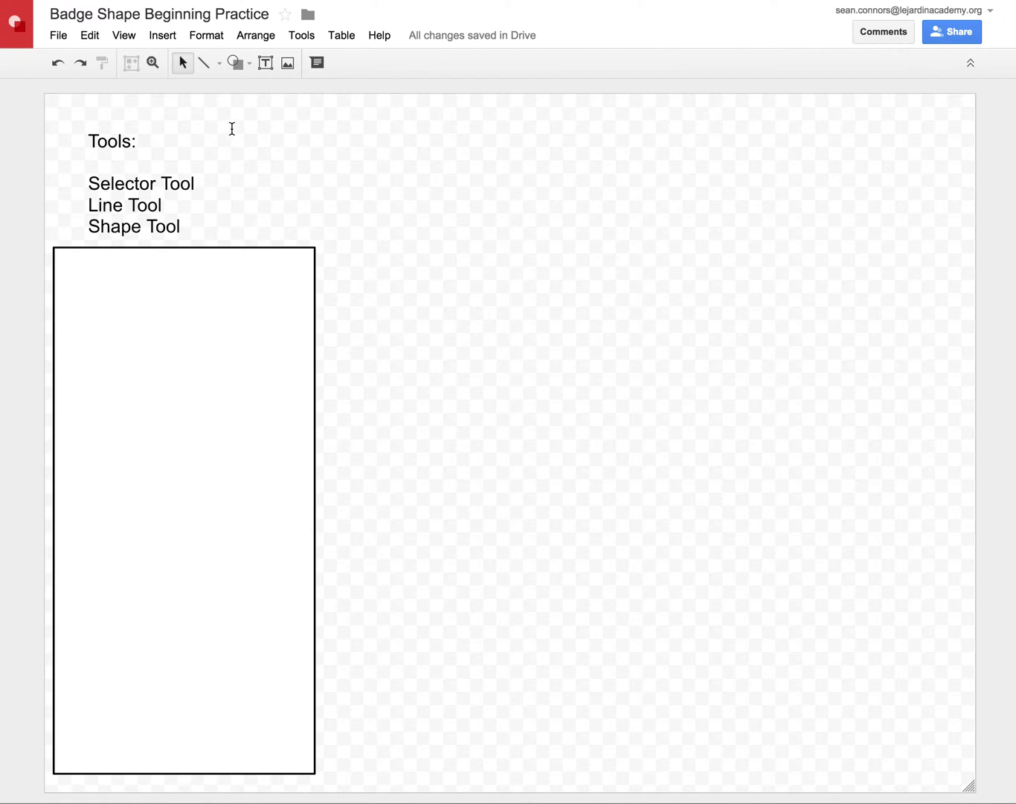
# Step: Look through the available line types and the shape categories, including Callouts and Equation, without inserting anything
pyautogui.click(219, 66)
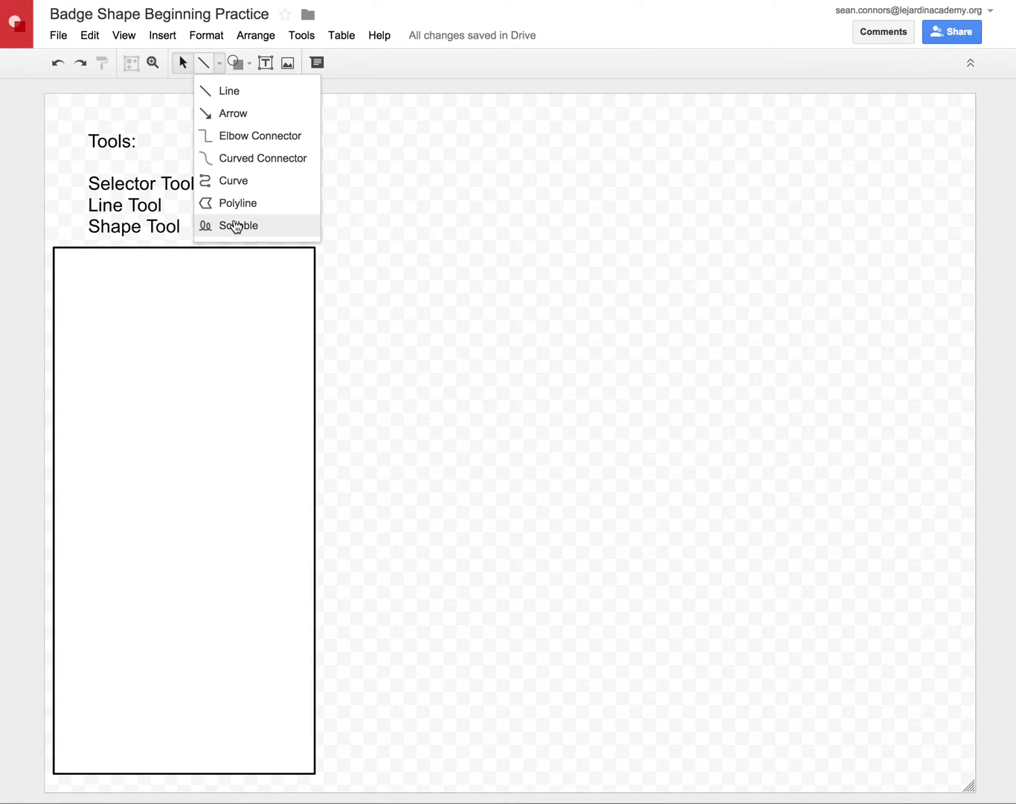
pyautogui.click(430, 166)
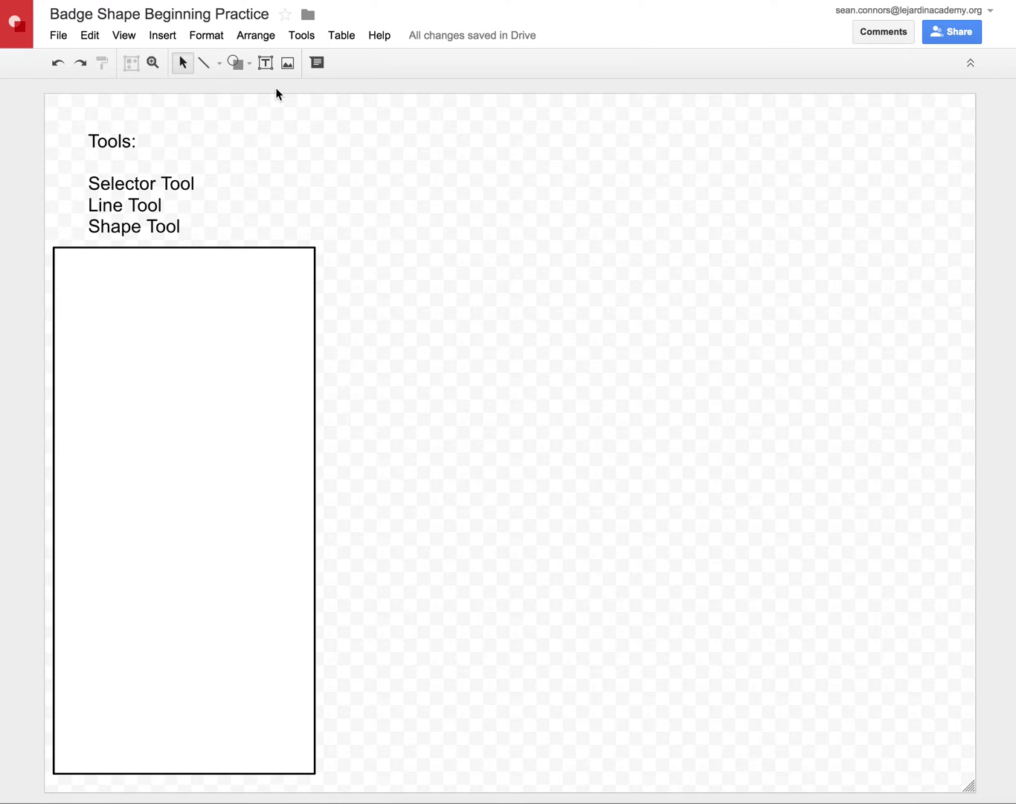
pyautogui.click(247, 66)
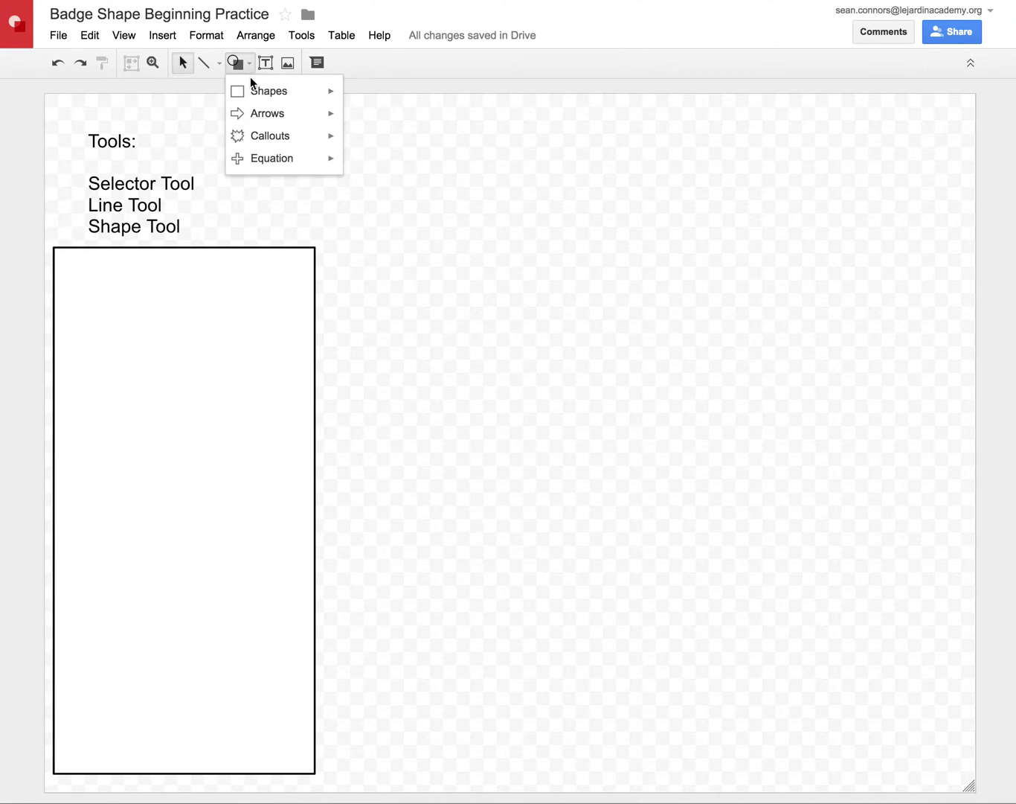
pyautogui.moveTo(258, 97)
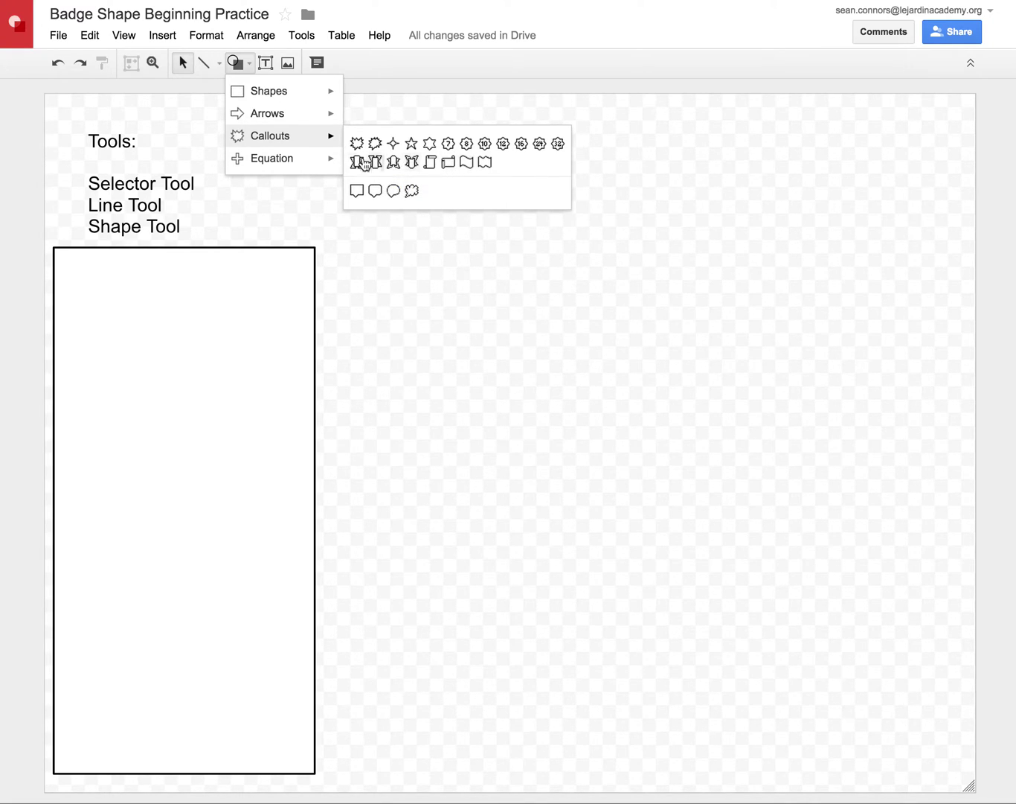
pyautogui.moveTo(304, 160)
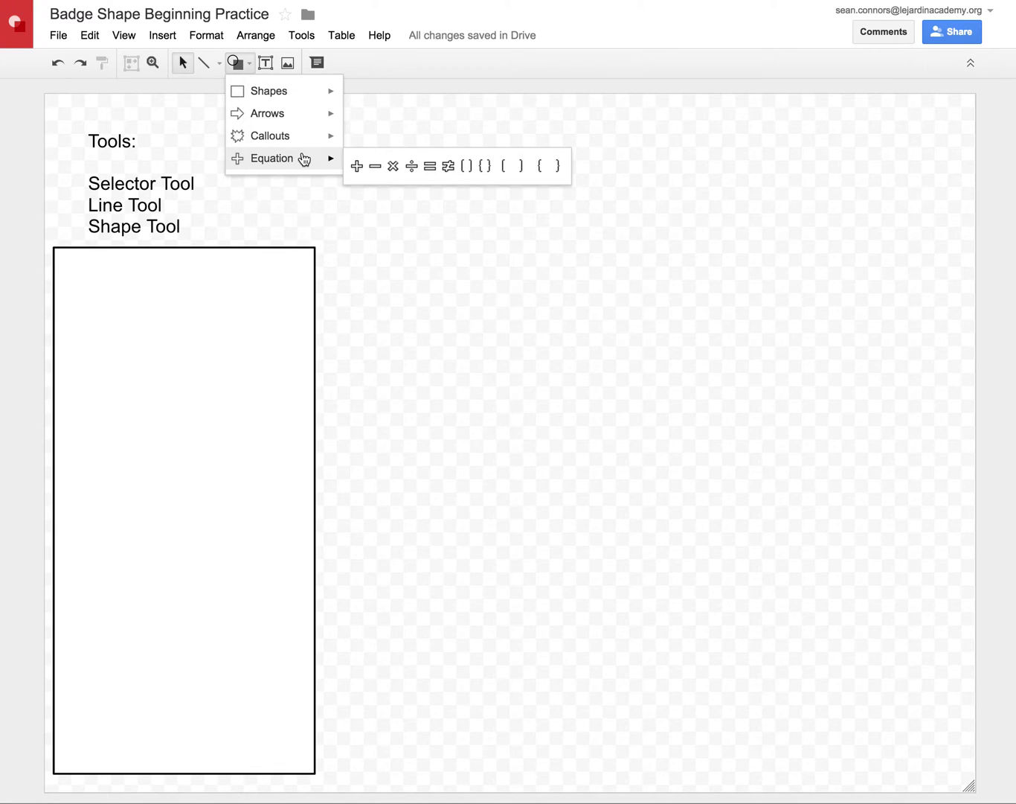
pyautogui.click(373, 131)
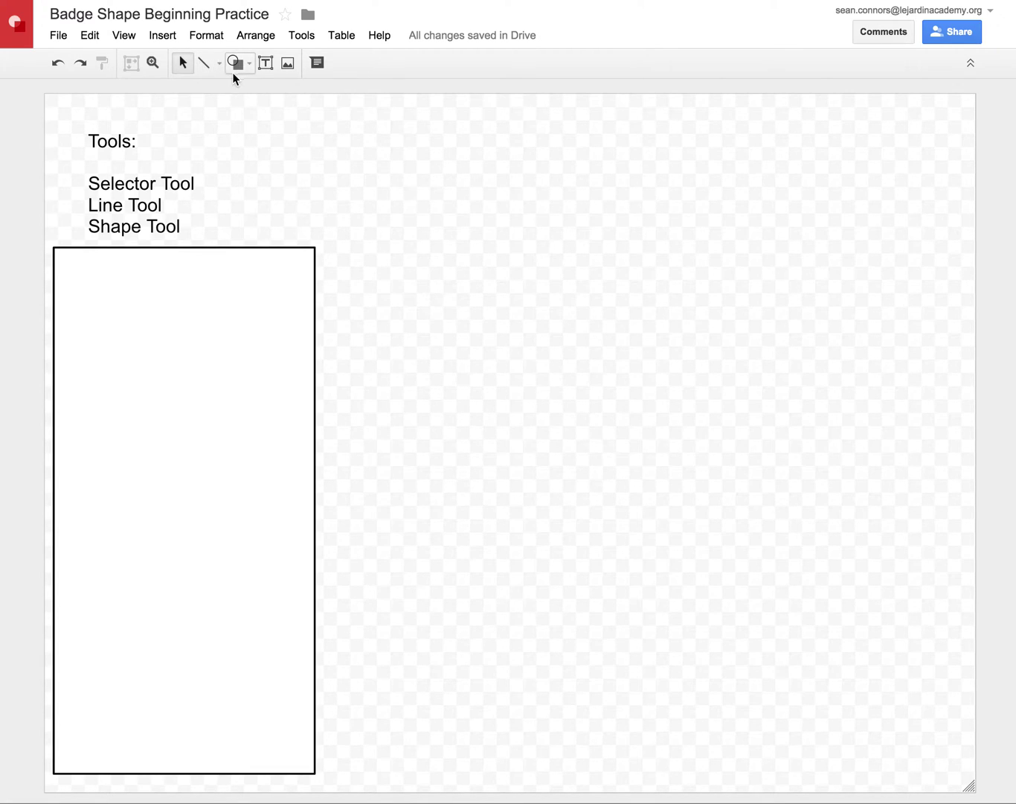
# Step: Lower the white rectangle's top edge to uncover the Zoom In and Zoom Out entries, and deselect it
pyautogui.click(184, 249)
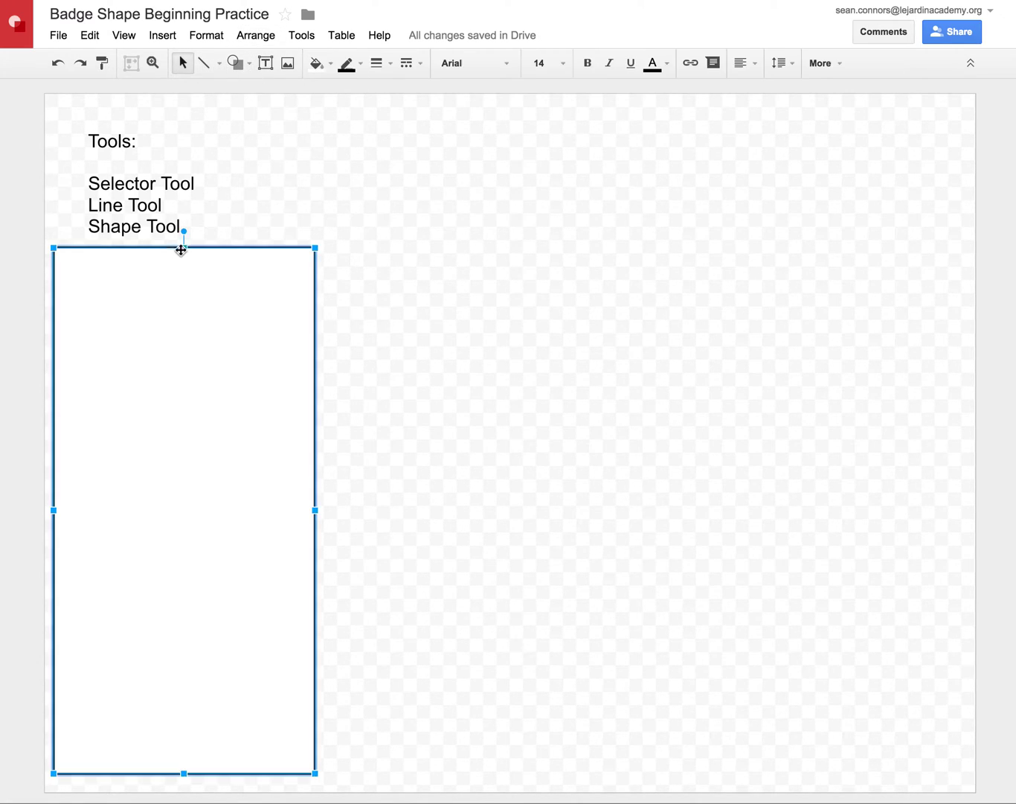
pyautogui.moveTo(185, 249); pyautogui.dragTo(181, 319)
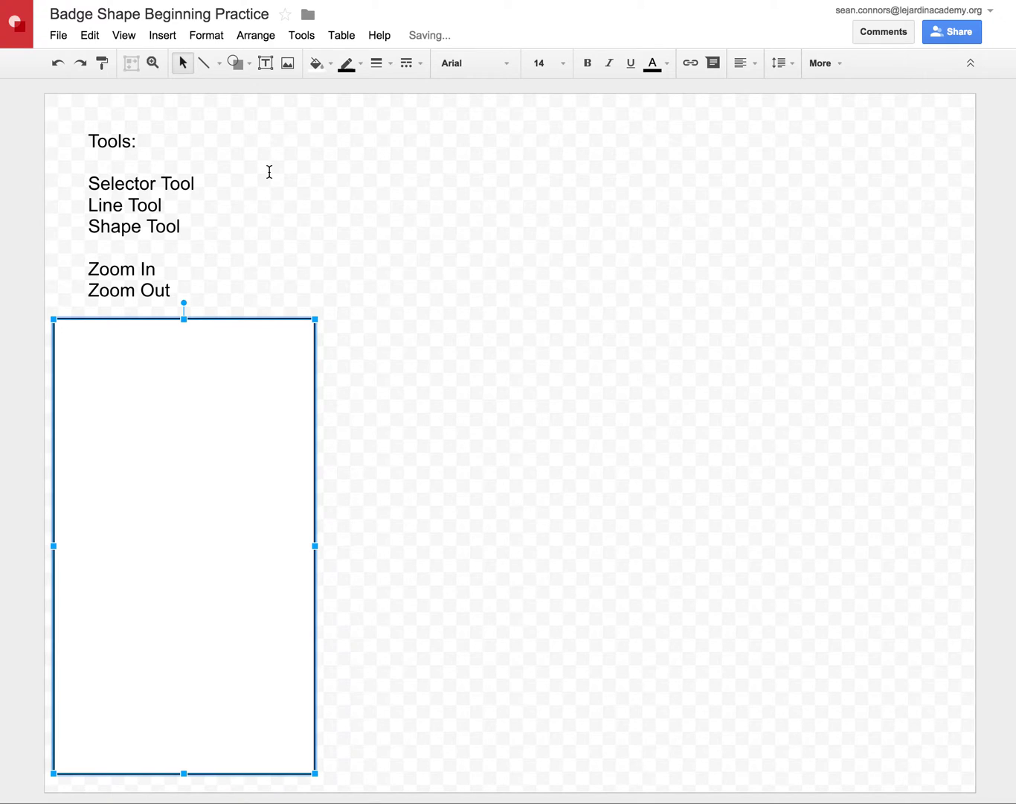
pyautogui.click(314, 252)
pyautogui.click(373, 246)
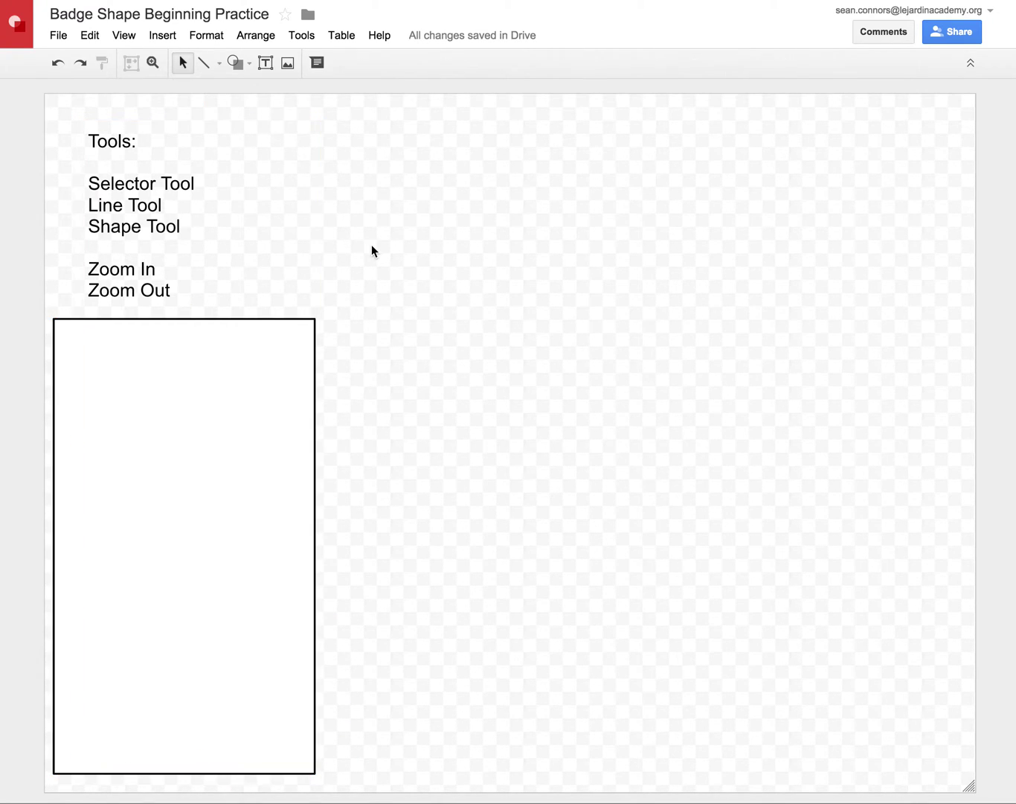
# Step: Zoom in four times on the Selector Tool text, and fit the whole drawing back in view
pyautogui.click(156, 65)
pyautogui.click(149, 169)
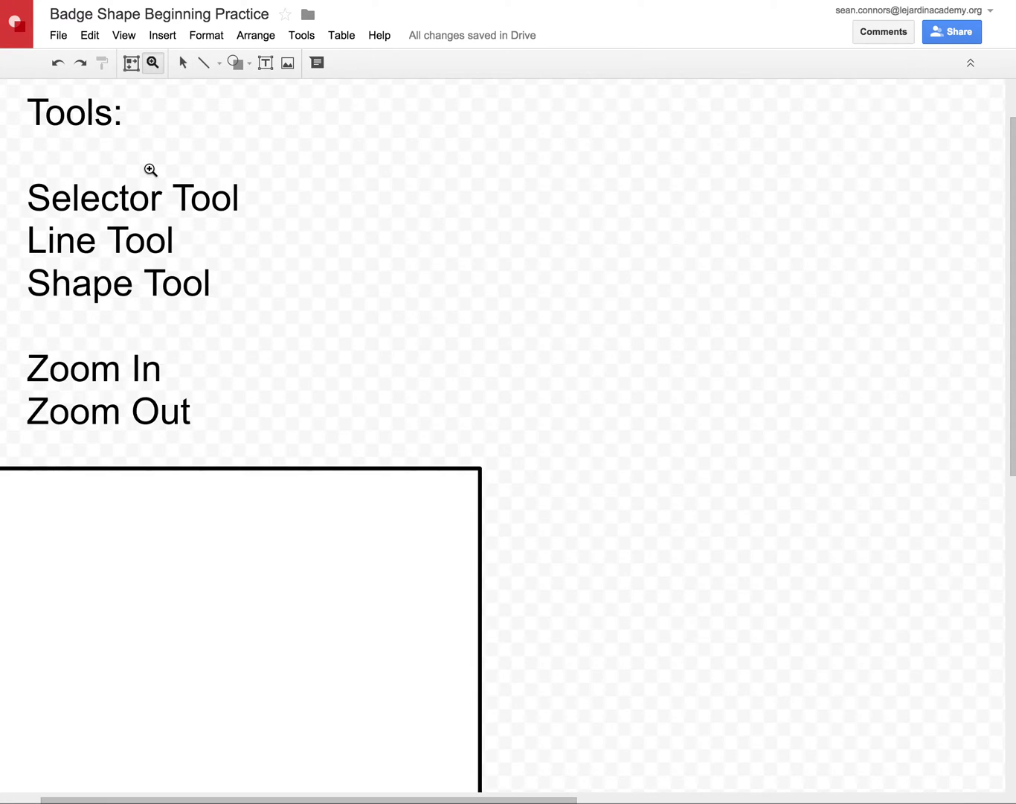
pyautogui.click(150, 170)
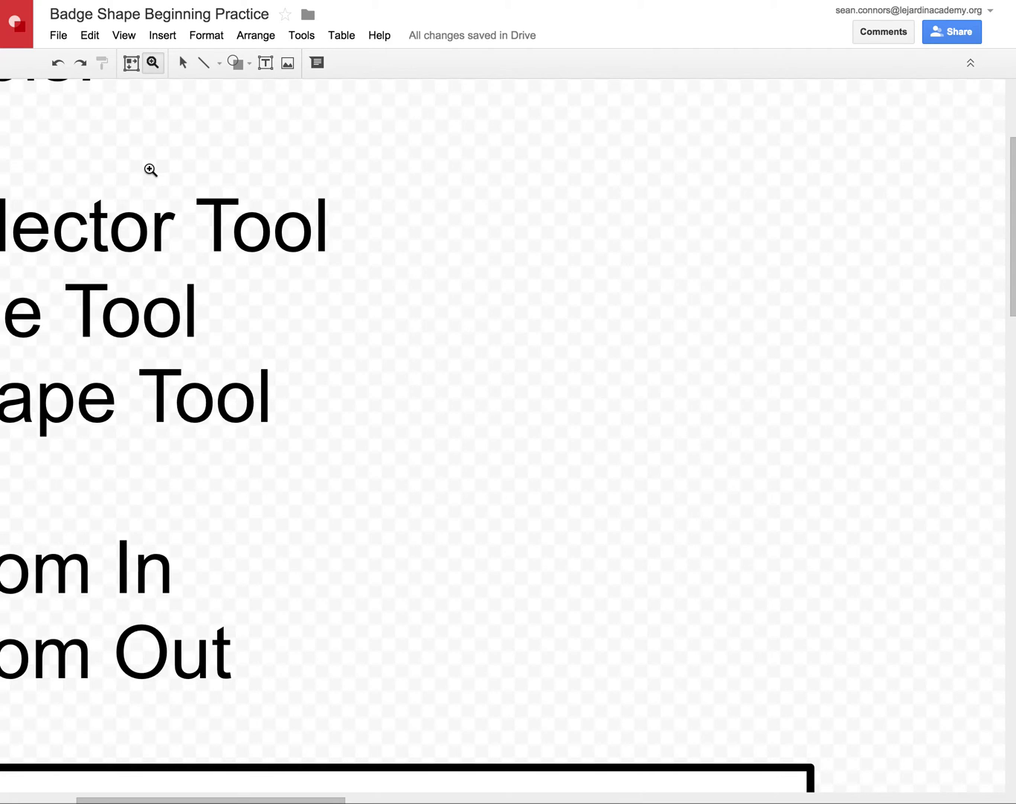
pyautogui.click(163, 206)
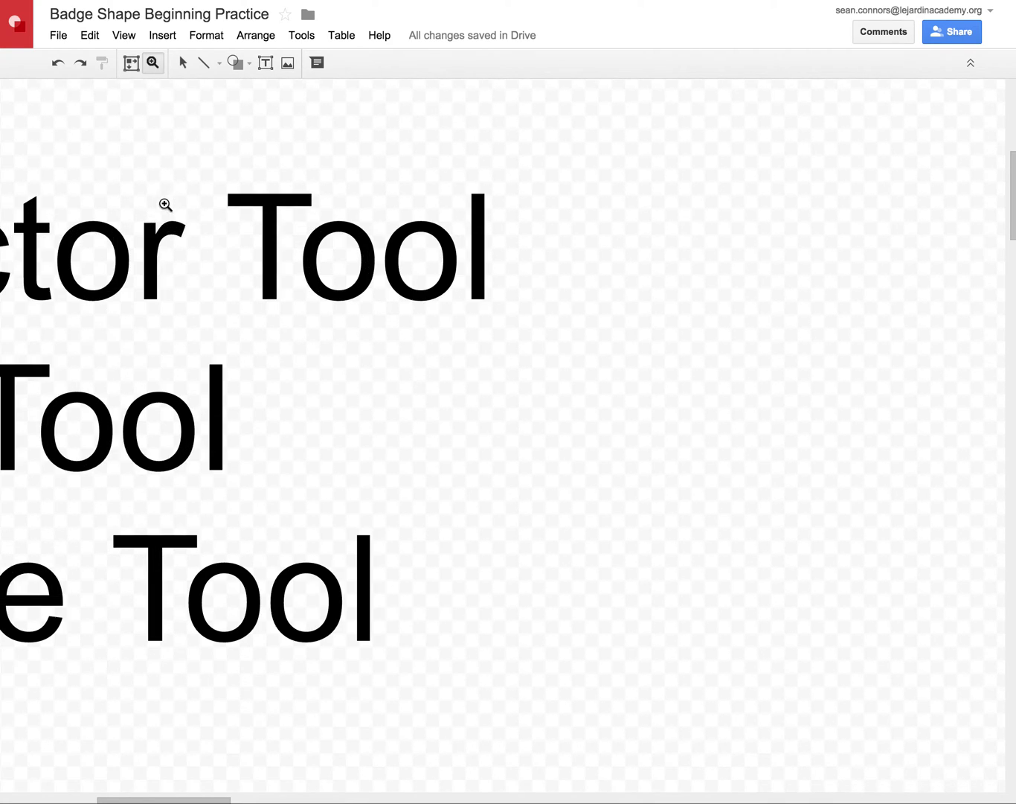
pyautogui.click(218, 280)
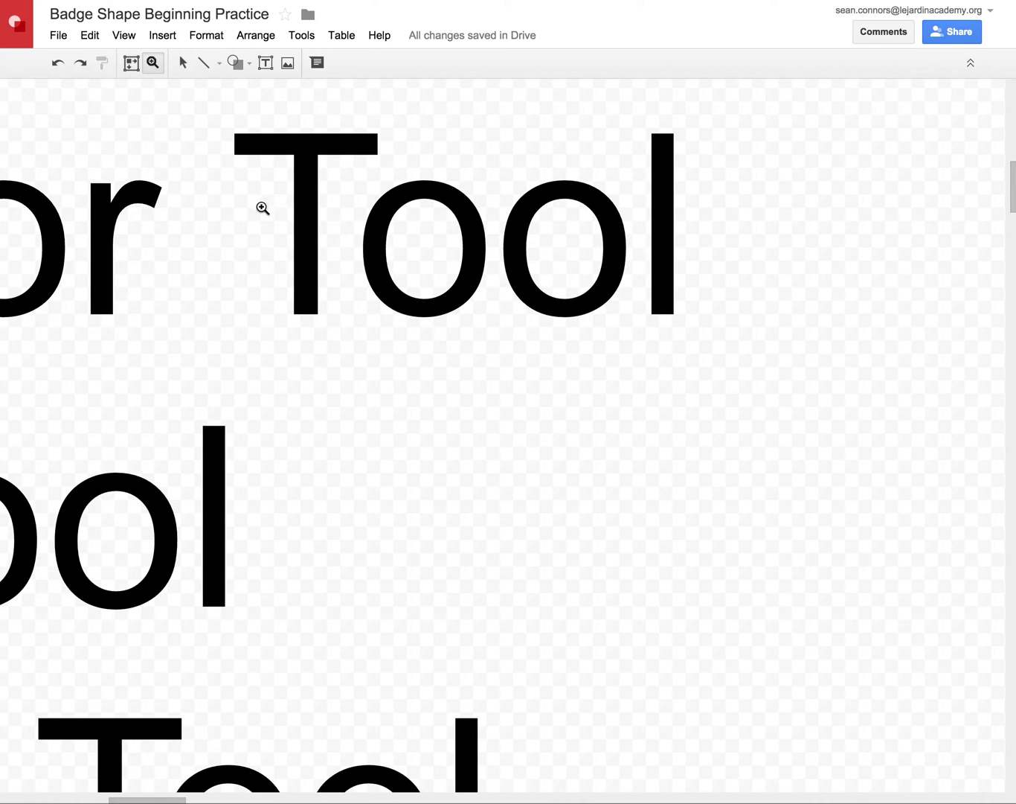
pyautogui.click(136, 67)
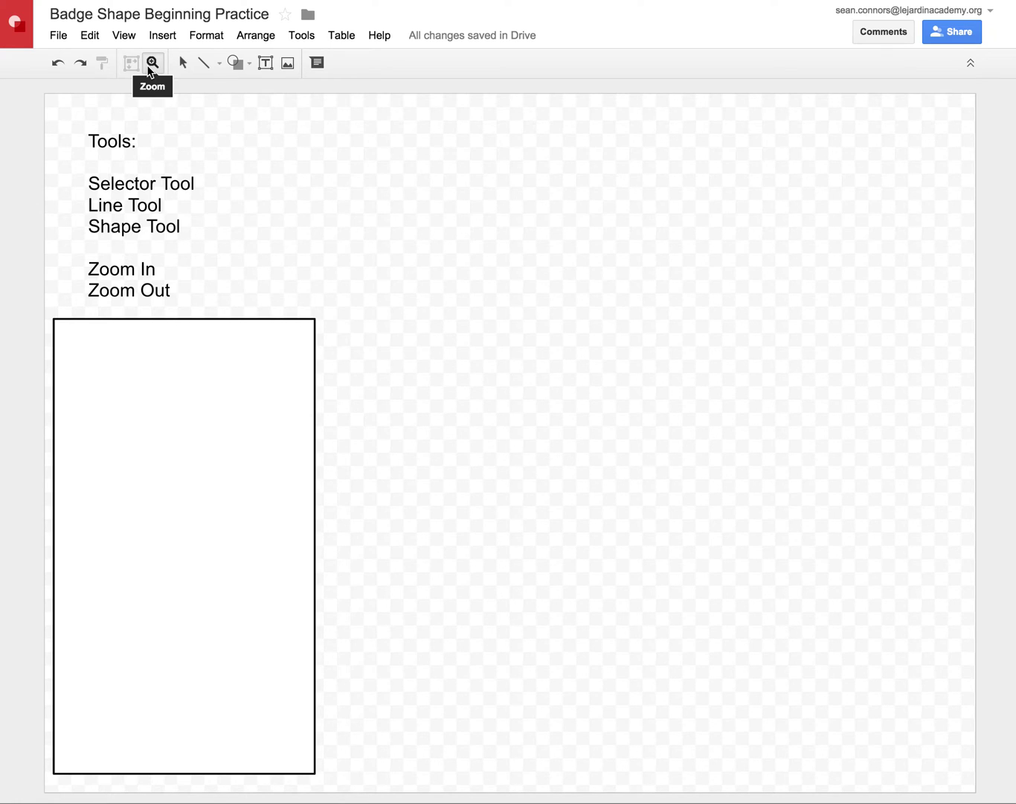
# Step: Zoom in once on the white rectangle and restore the view of the whole drawing
pyautogui.click(150, 64)
pyautogui.click(200, 504)
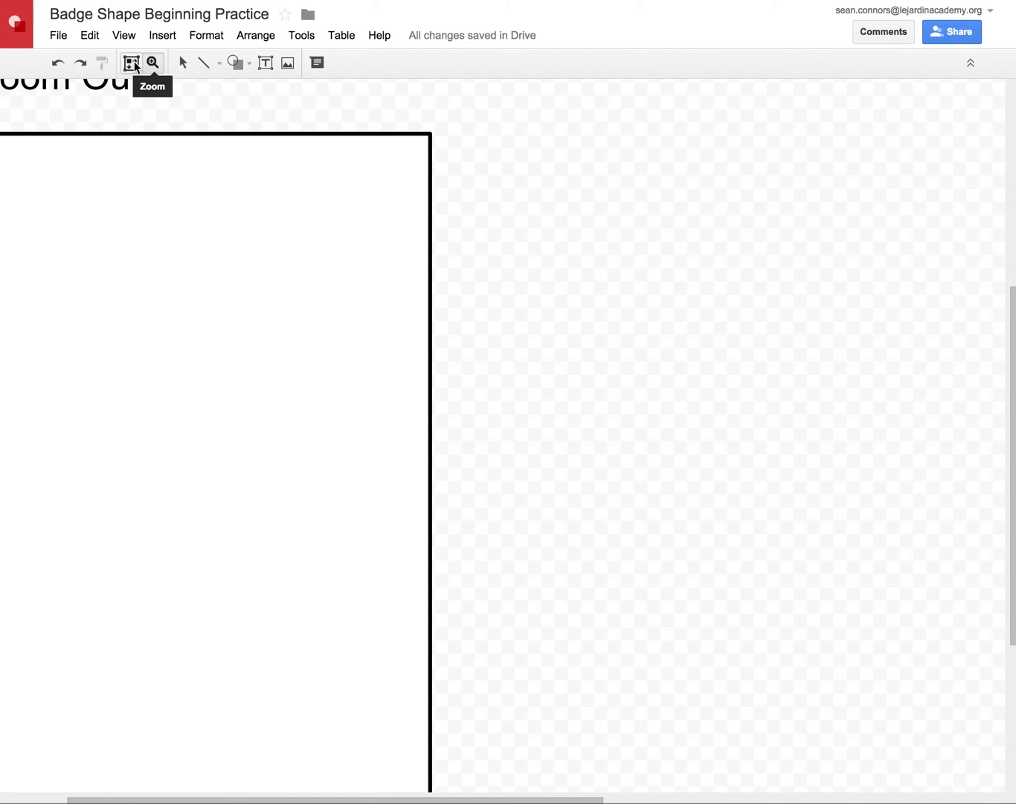
pyautogui.click(133, 64)
# Step: With the Select tool, lower the white rectangle's top edge to uncover the Cropping entry, and deselect it
pyautogui.click(185, 64)
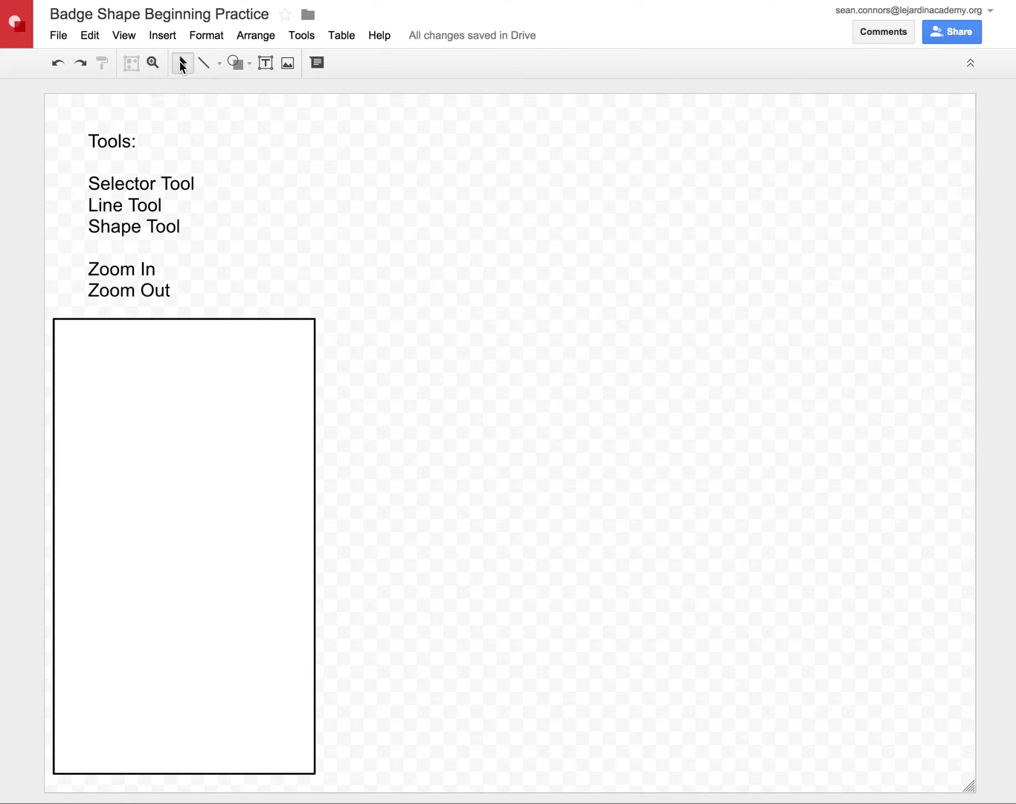
pyautogui.click(191, 320)
pyautogui.moveTo(185, 319); pyautogui.dragTo(184, 370)
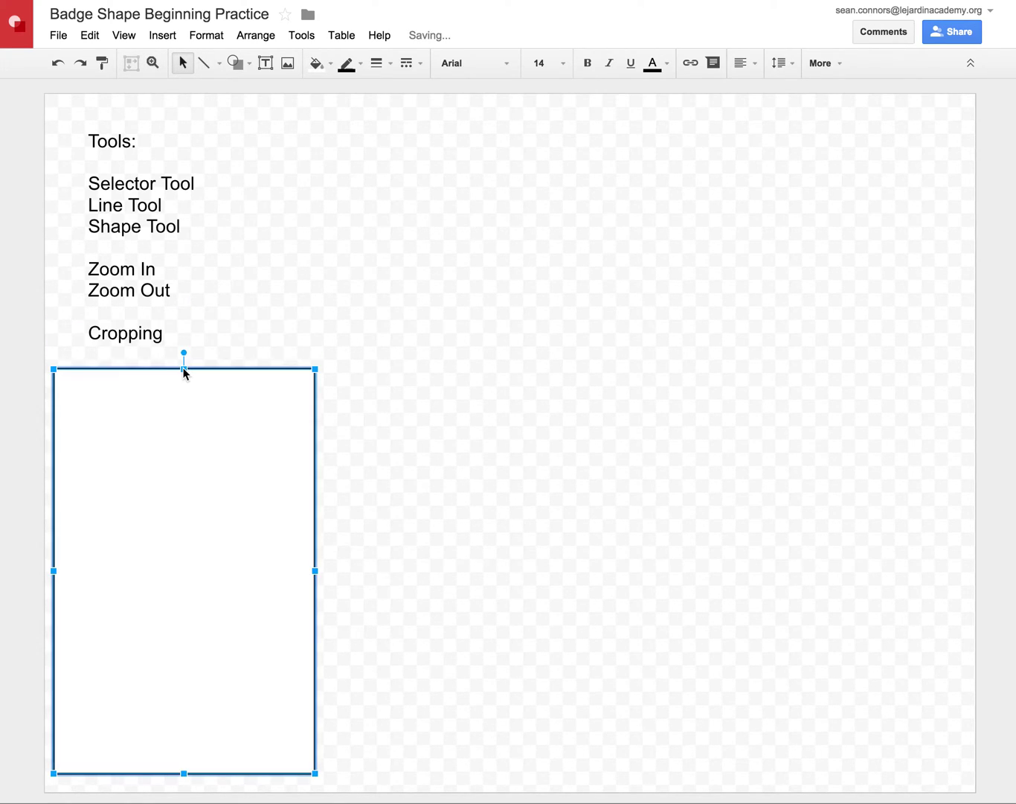
pyautogui.click(204, 338)
pyautogui.click(336, 324)
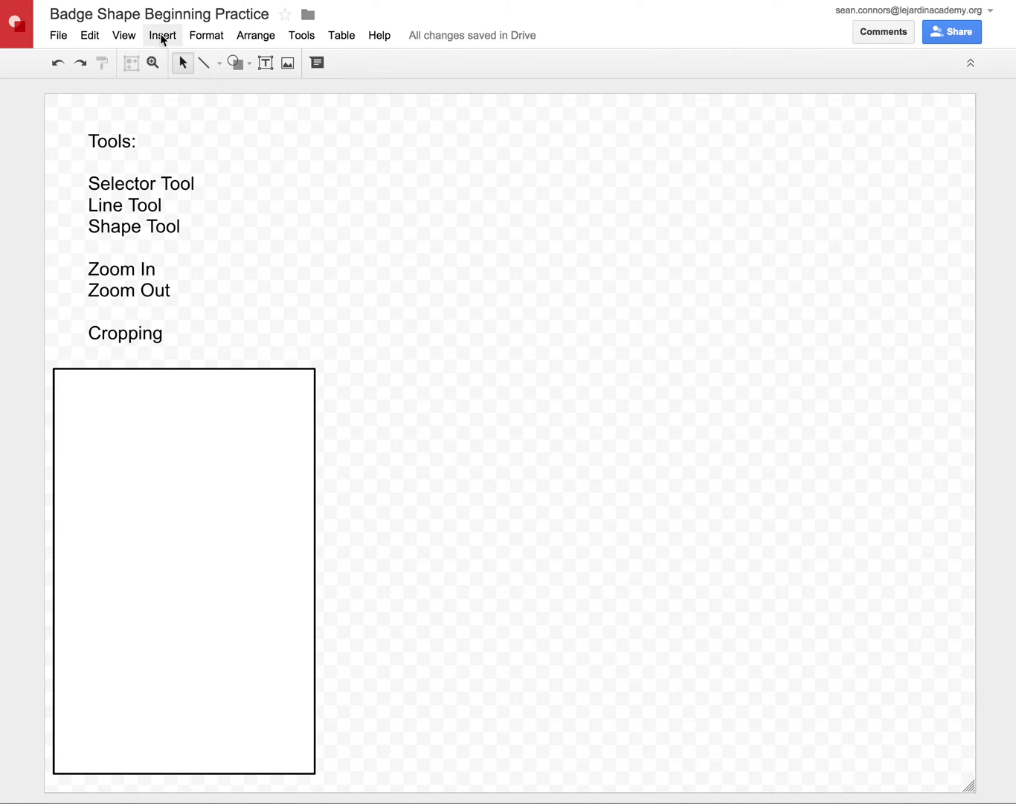
# Step: Look through the file, editing, insertion and formatting commands to locate Crop image
pyautogui.click(54, 38)
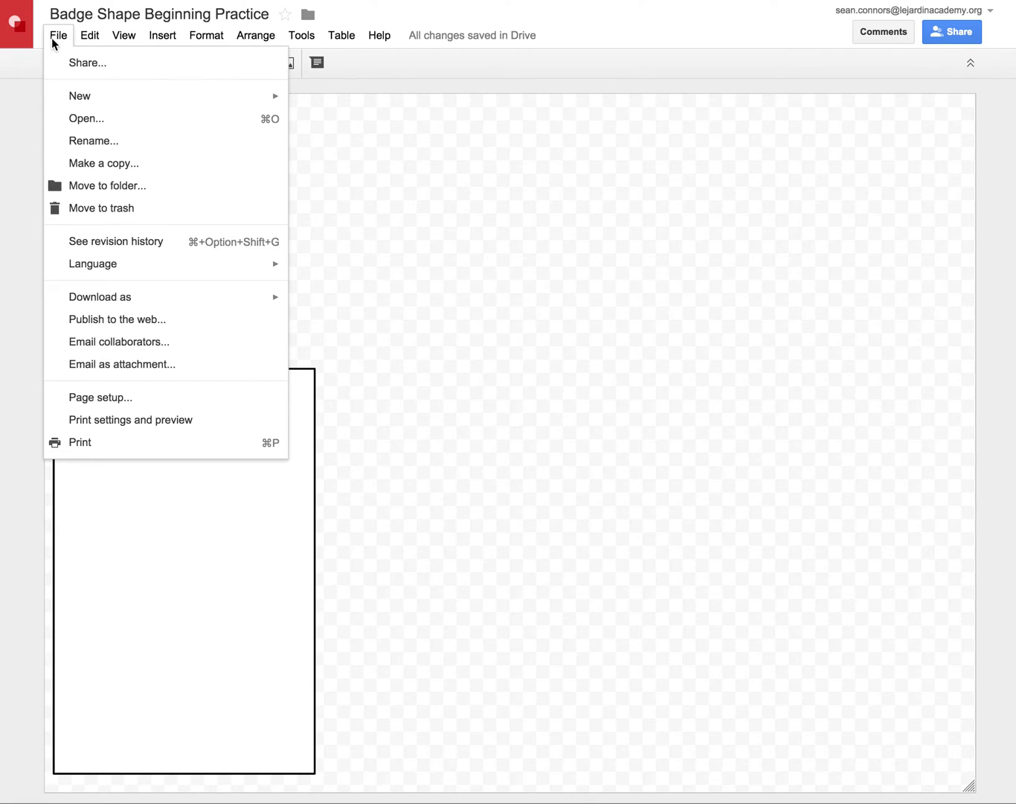
pyautogui.moveTo(98, 42)
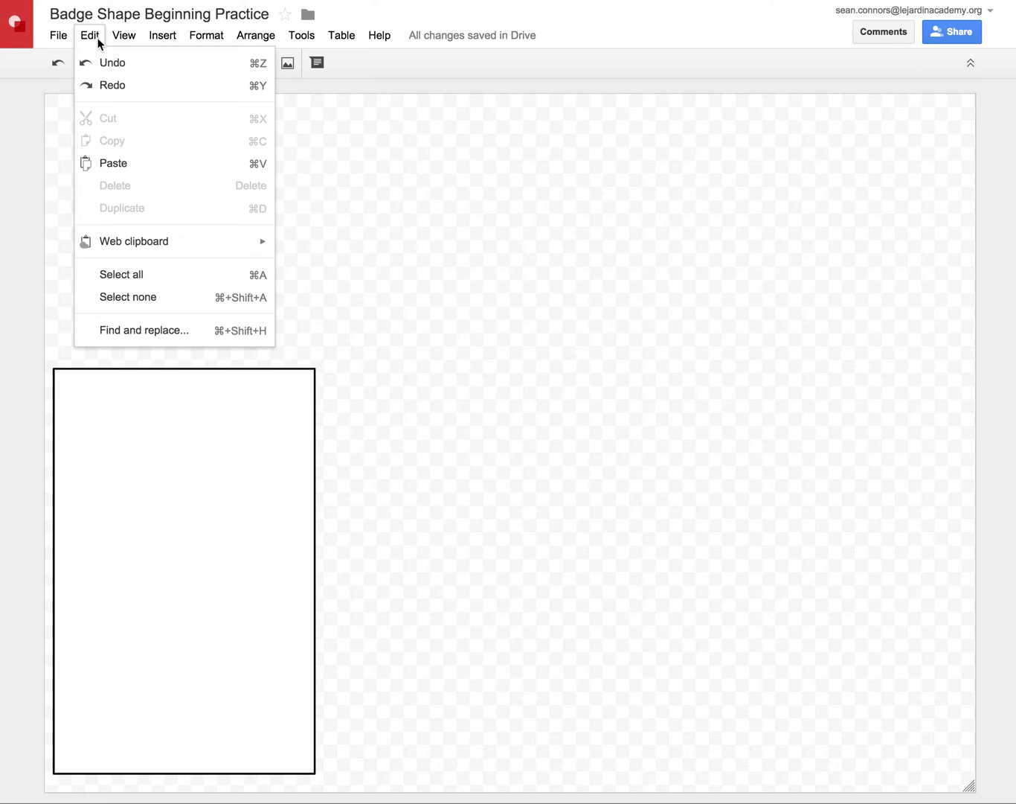
pyautogui.moveTo(136, 43)
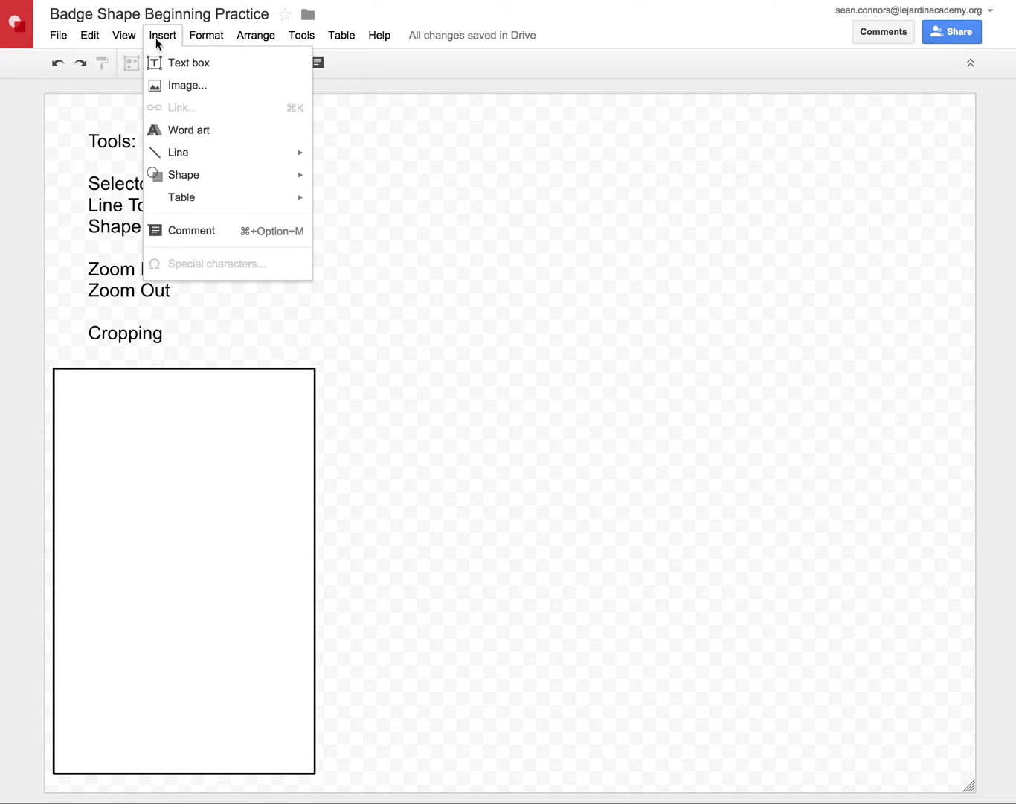
pyautogui.moveTo(211, 42)
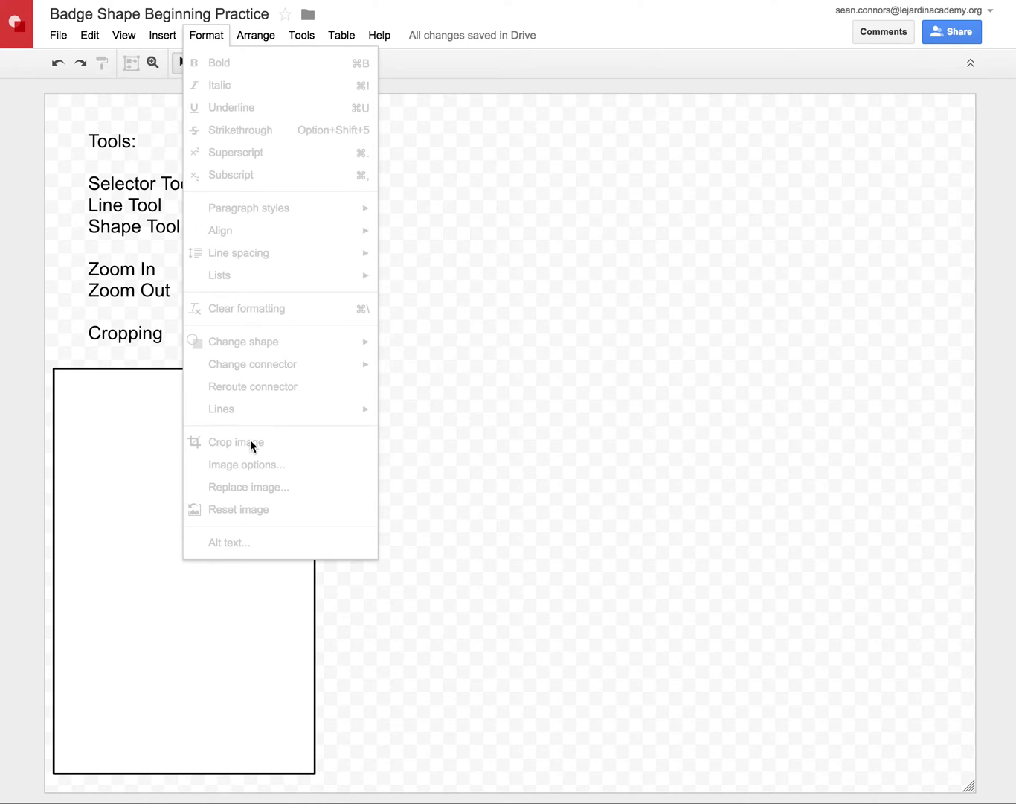
pyautogui.click(544, 422)
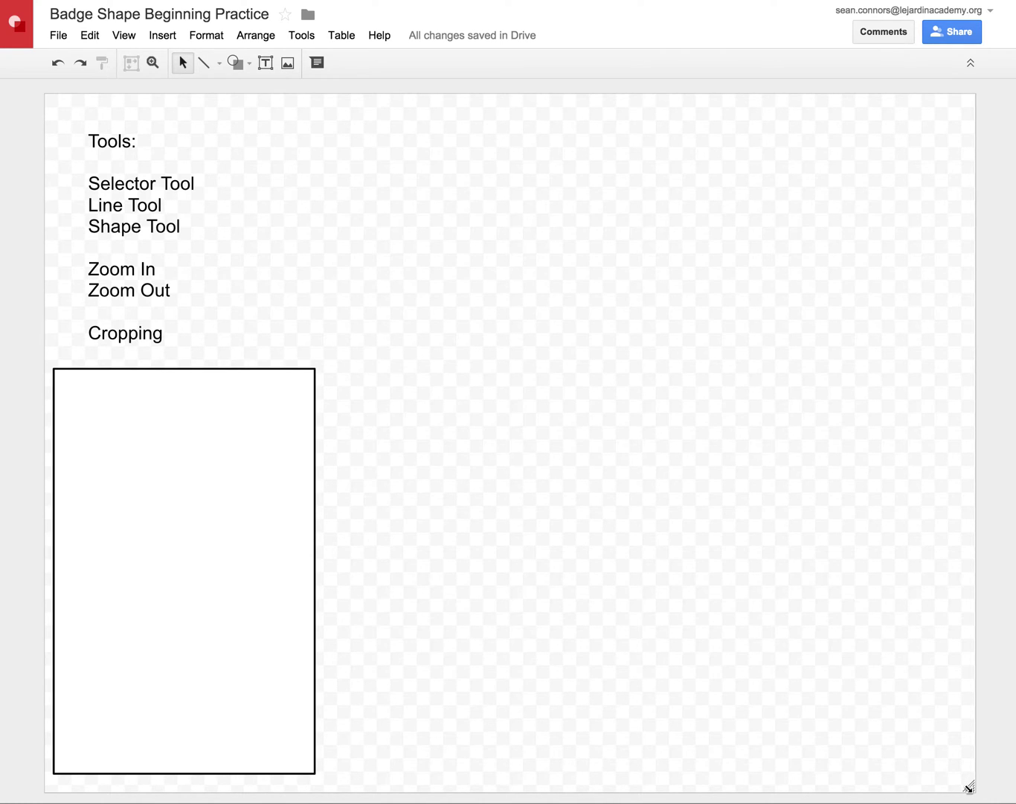
# Step: Try shrinking the drawing canvas from its lower corner, and undo the resize
pyautogui.moveTo(970, 786); pyautogui.dragTo(808, 744)
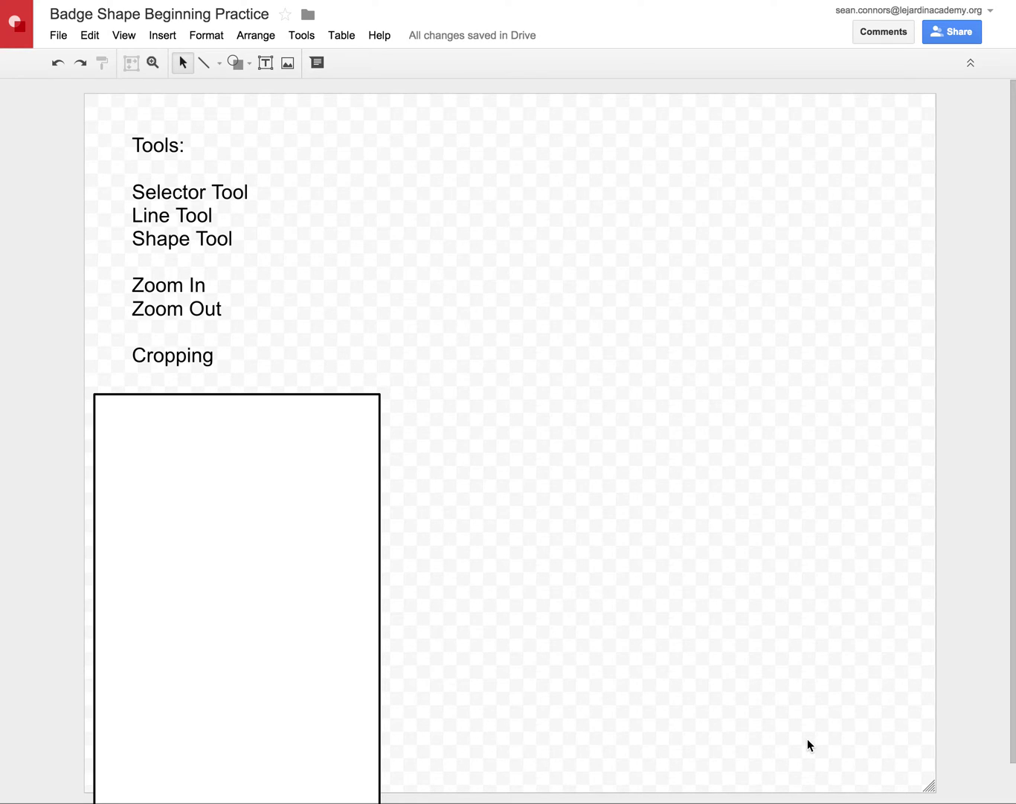
pyautogui.hotkey('ctrl', 'z')
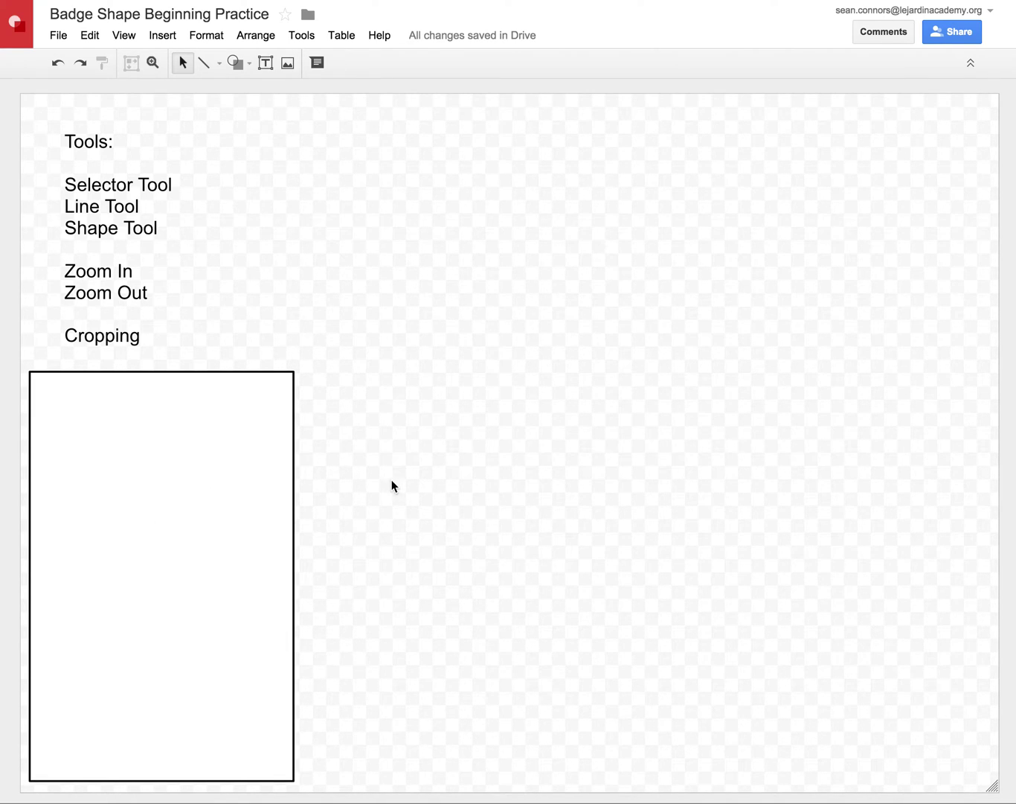
# Step: Lower the white rectangle's top edge to uncover the "Lines = Stroke" and "Shapes = Stroke & Fill" notes, and deselect it
pyautogui.click(180, 470)
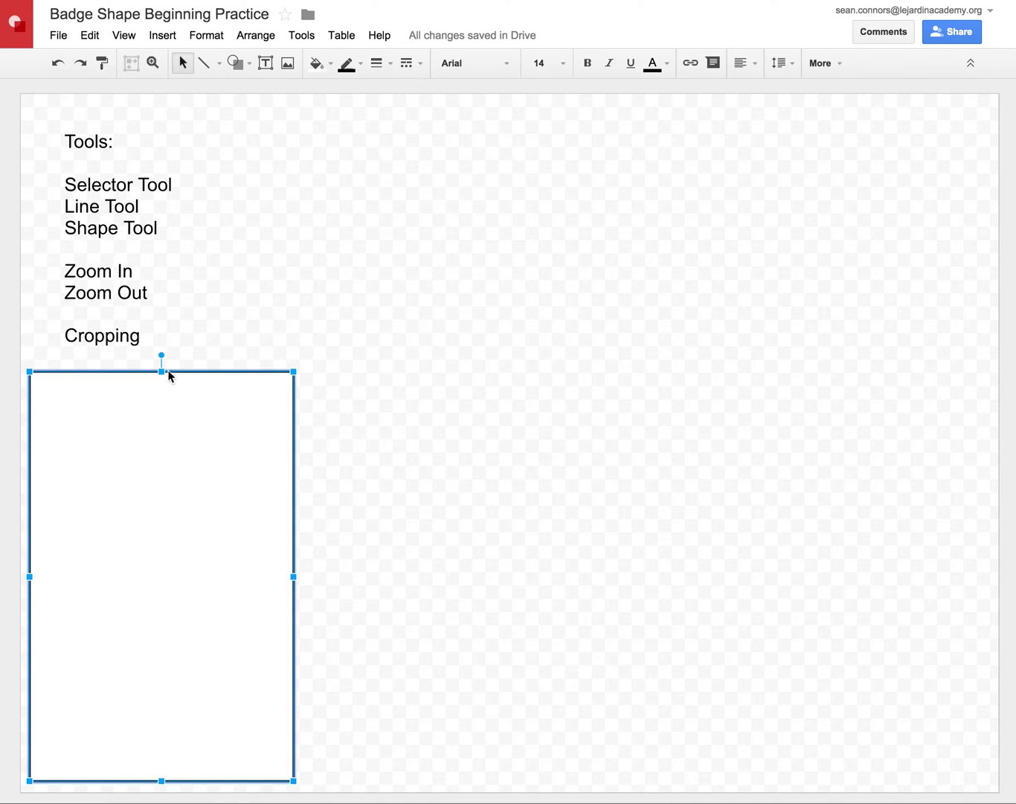
pyautogui.moveTo(164, 372)
pyautogui.mouseDown()
pyautogui.moveTo(158, 442)
pyautogui.moveTo(162, 422)
pyautogui.mouseUp()
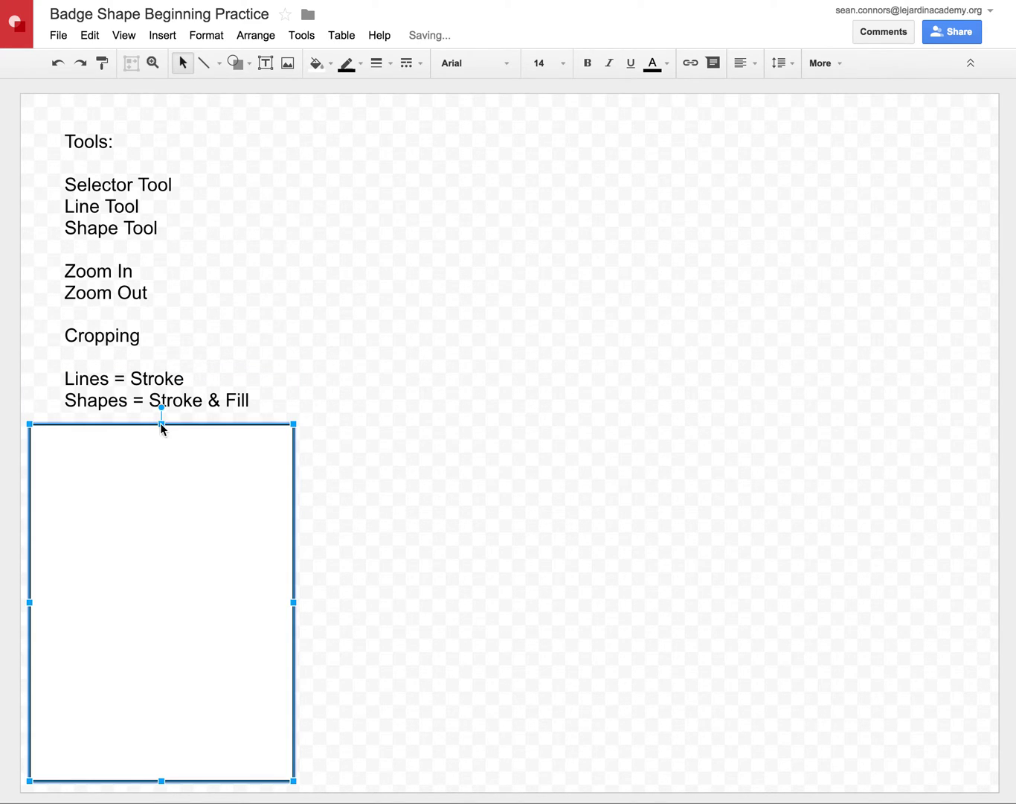
pyautogui.click(363, 477)
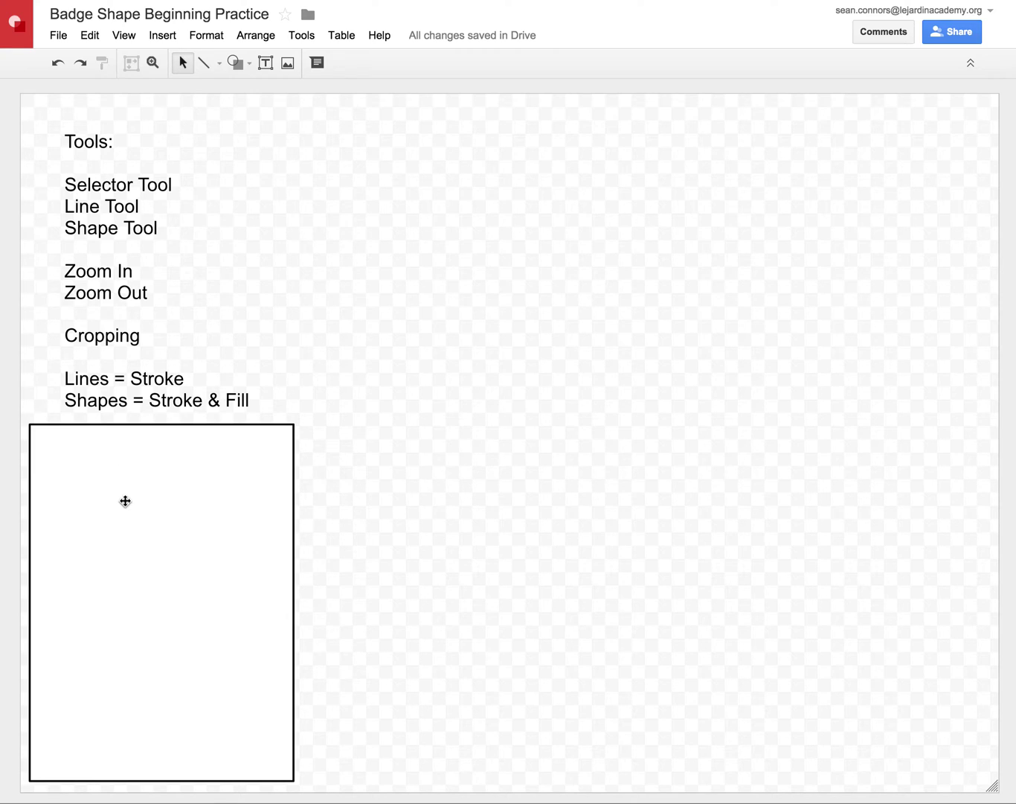
# Step: Lower the white rectangle's top edge in two stages to uncover the default attributes and "Colors & thickness" notes, and delete the rectangle
pyautogui.click(182, 424)
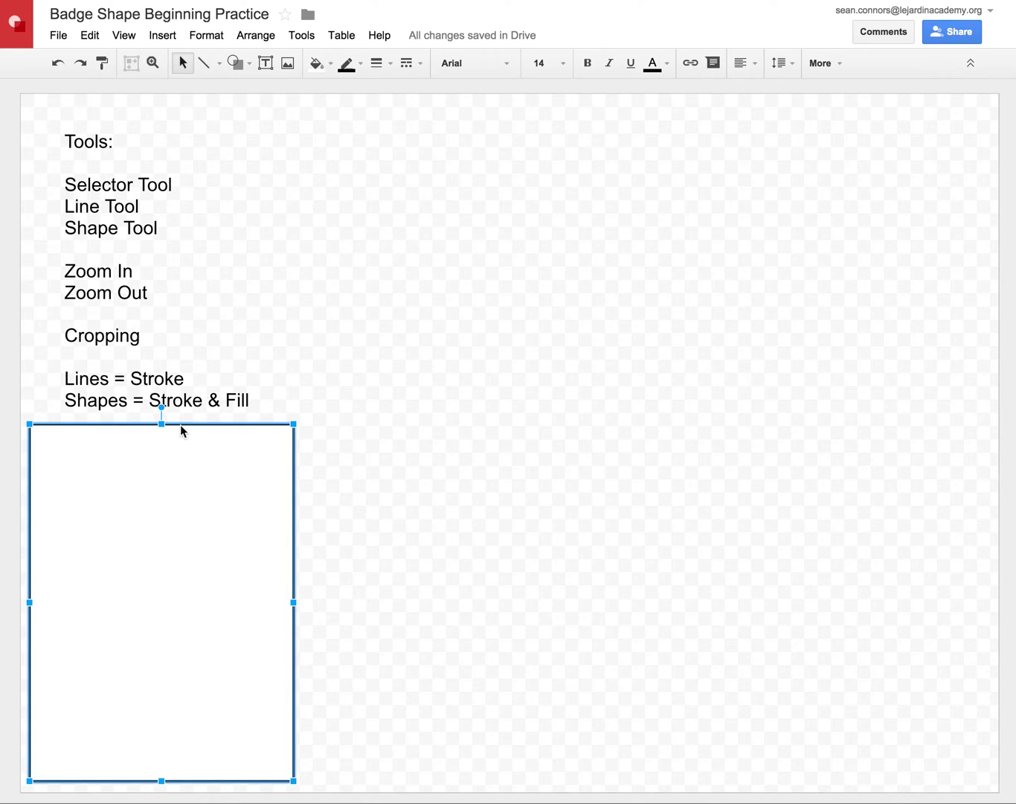
pyautogui.moveTo(162, 424); pyautogui.dragTo(170, 522)
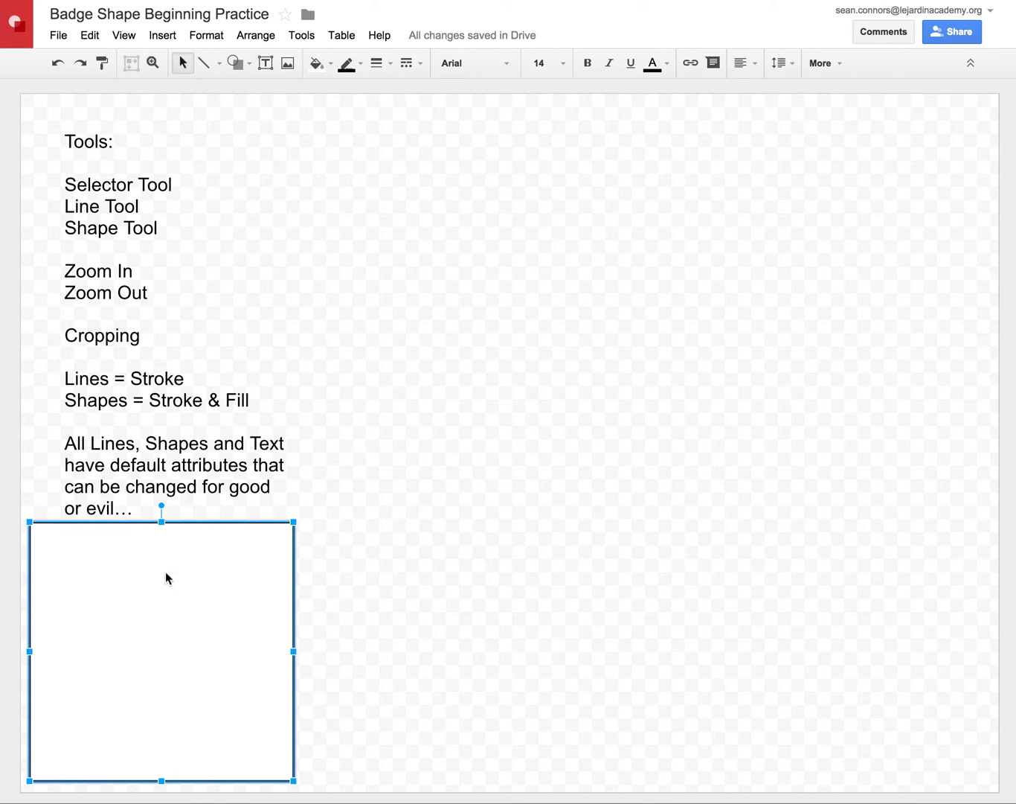
pyautogui.moveTo(167, 522); pyautogui.dragTo(153, 645)
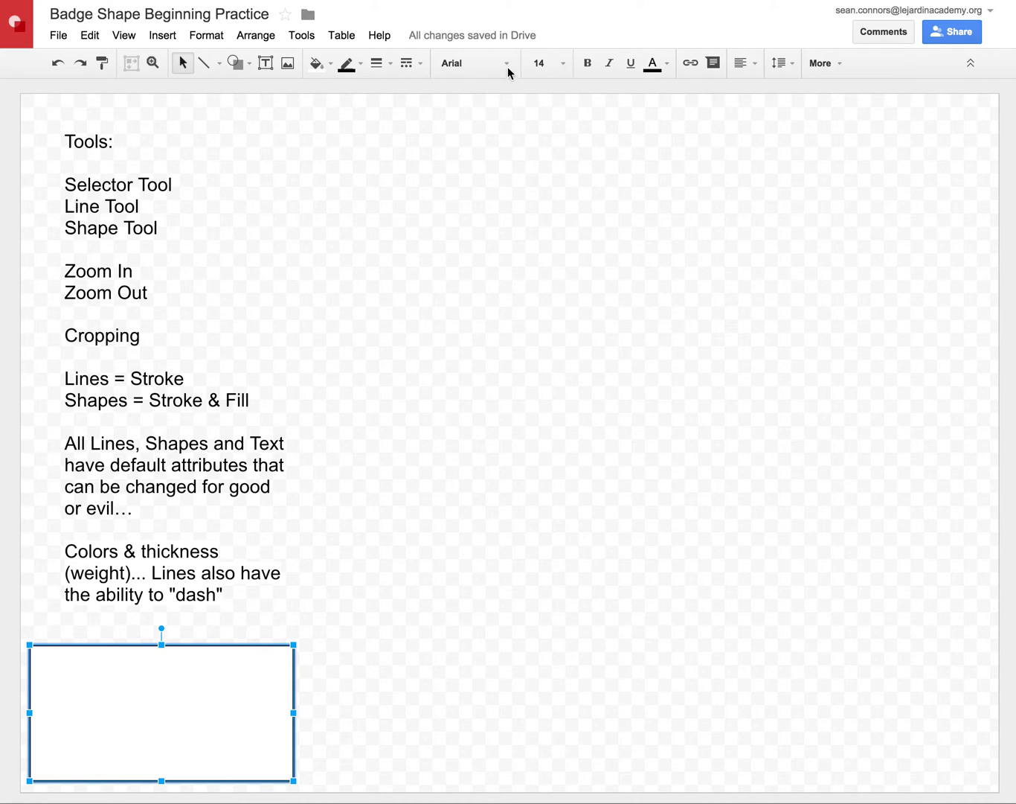
pyautogui.click(334, 384)
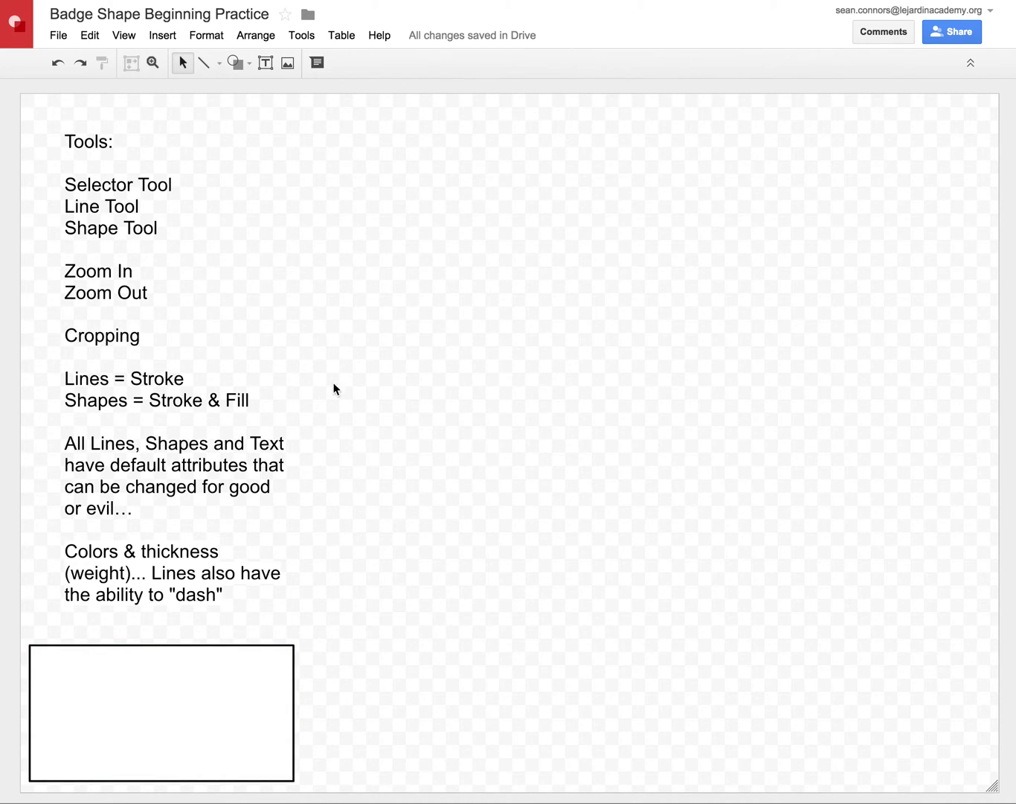
pyautogui.click(246, 679)
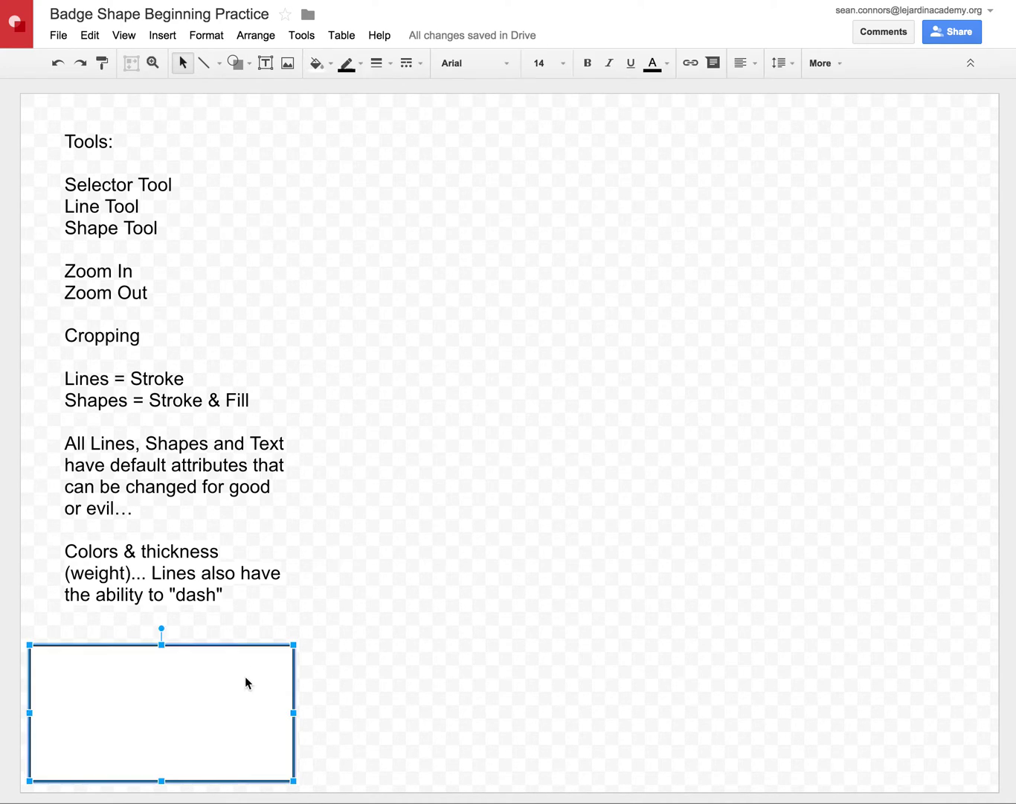
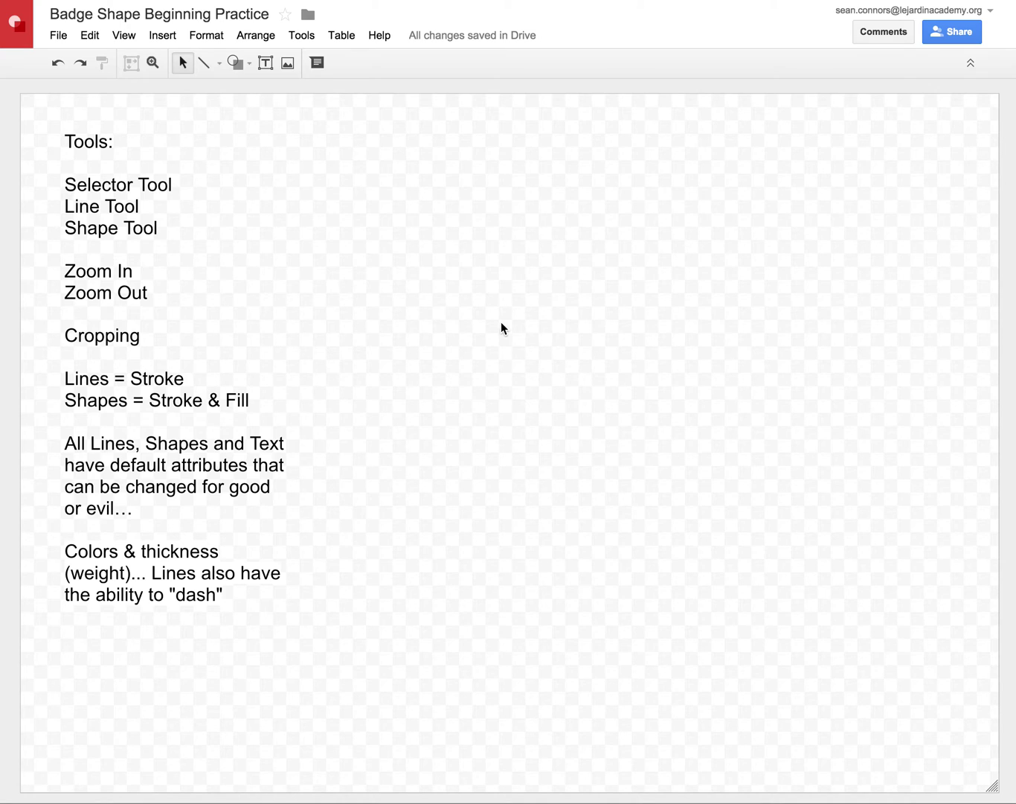
# Step: Draw a large circle in the empty area beside the tools list, shift it slightly up, and shrink it a little from its upper-left corner
pyautogui.click(245, 62)
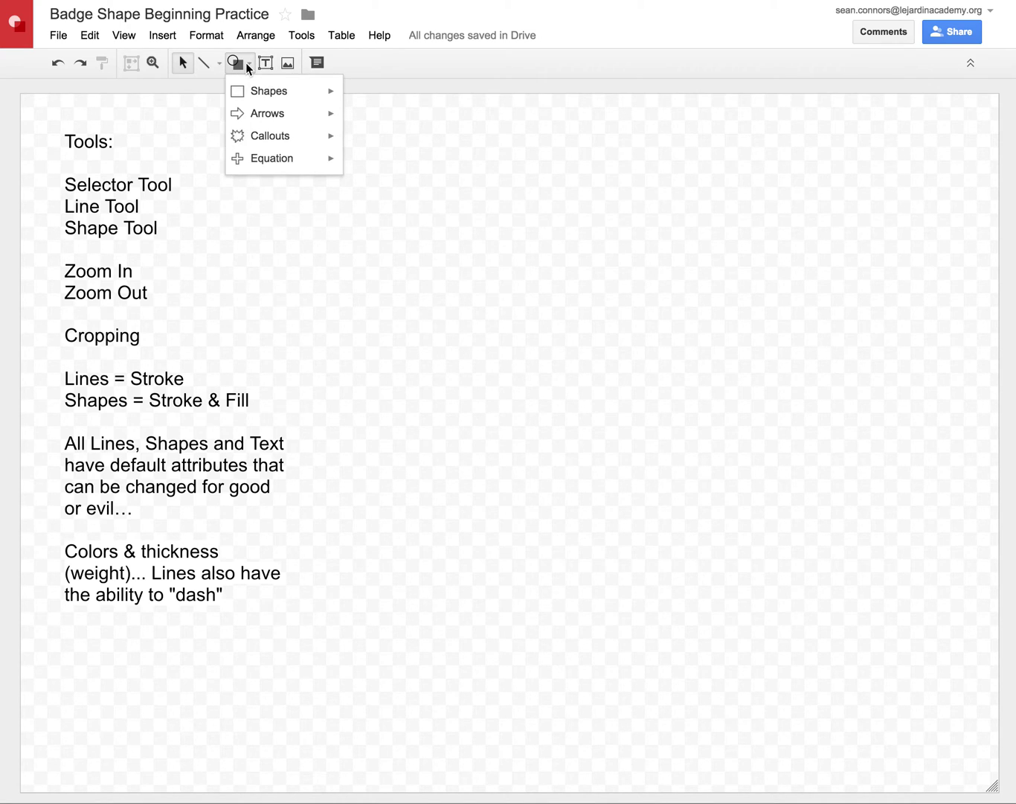
pyautogui.moveTo(257, 96)
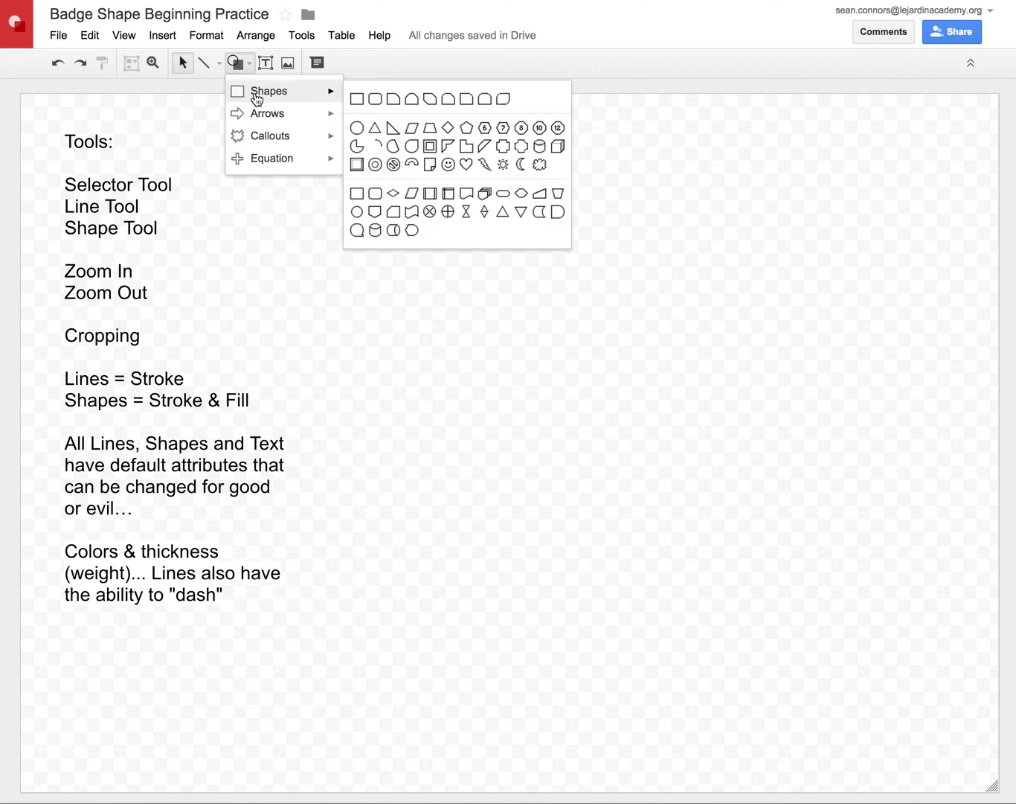
pyautogui.click(357, 128)
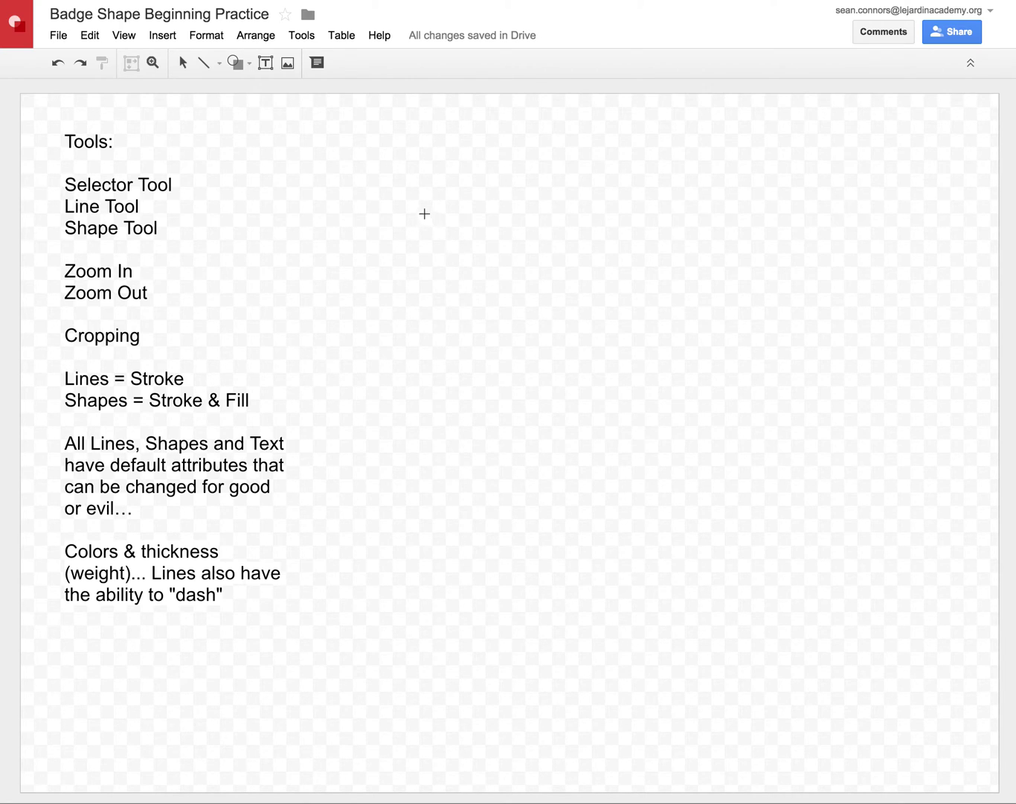
pyautogui.moveTo(374, 172); pyautogui.dragTo(795, 694)
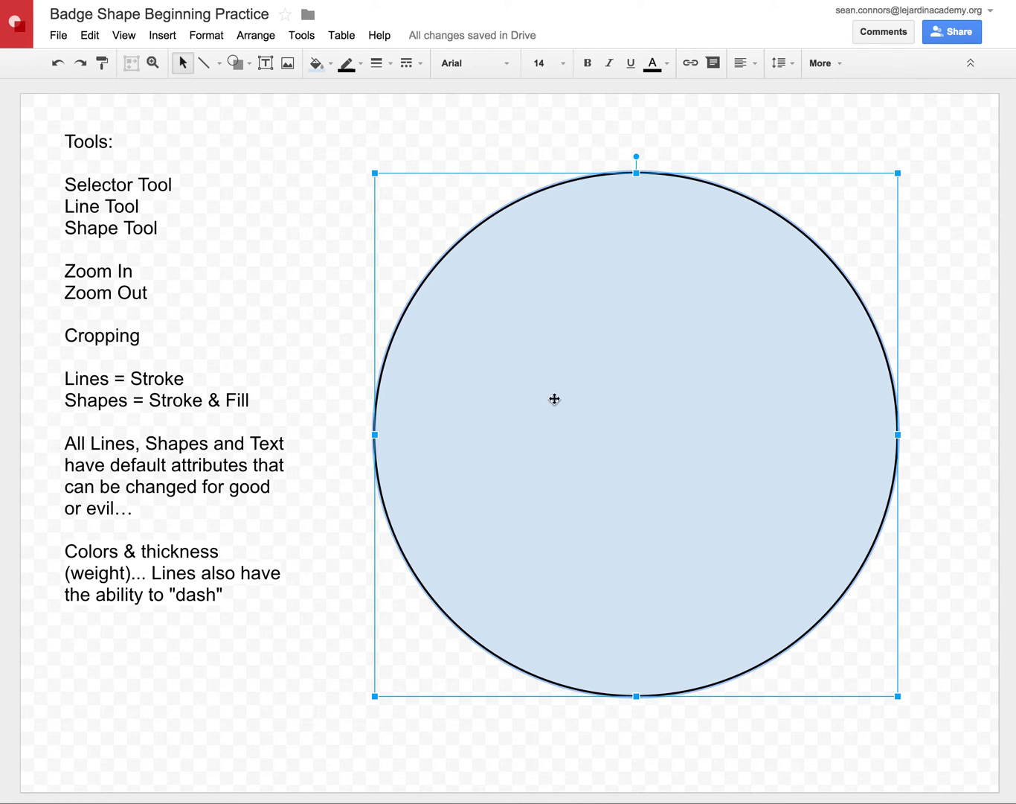
pyautogui.moveTo(635, 422); pyautogui.dragTo(620, 404)
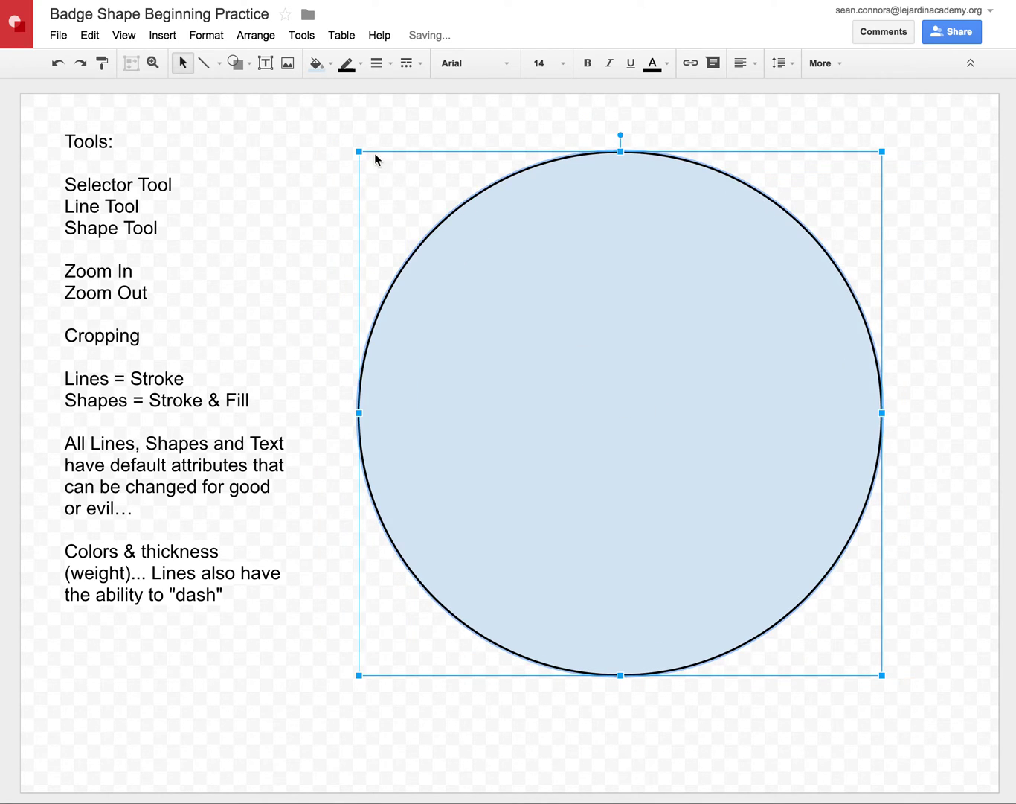
pyautogui.moveTo(357, 150); pyautogui.dragTo(382, 182)
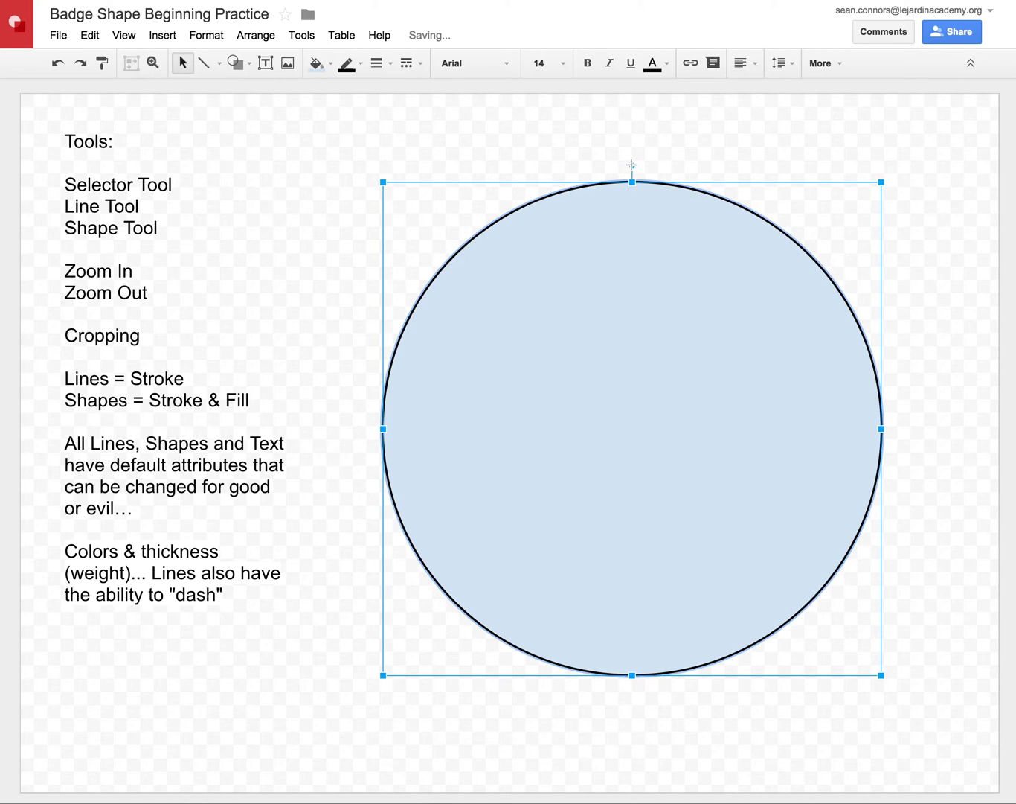
# Step: Try rotating the large circle slightly counterclockwise, and undo the rotation
pyautogui.moveTo(632, 165)
pyautogui.mouseDown()
pyautogui.moveTo(698, 181)
pyautogui.moveTo(596, 173)
pyautogui.moveTo(556, 177)
pyautogui.moveTo(549, 193)
pyautogui.moveTo(724, 158)
pyautogui.moveTo(842, 192)
pyautogui.moveTo(740, 620)
pyautogui.moveTo(487, 658)
pyautogui.moveTo(418, 408)
pyautogui.moveTo(461, 227)
pyautogui.moveTo(561, 194)
pyautogui.mouseUp()
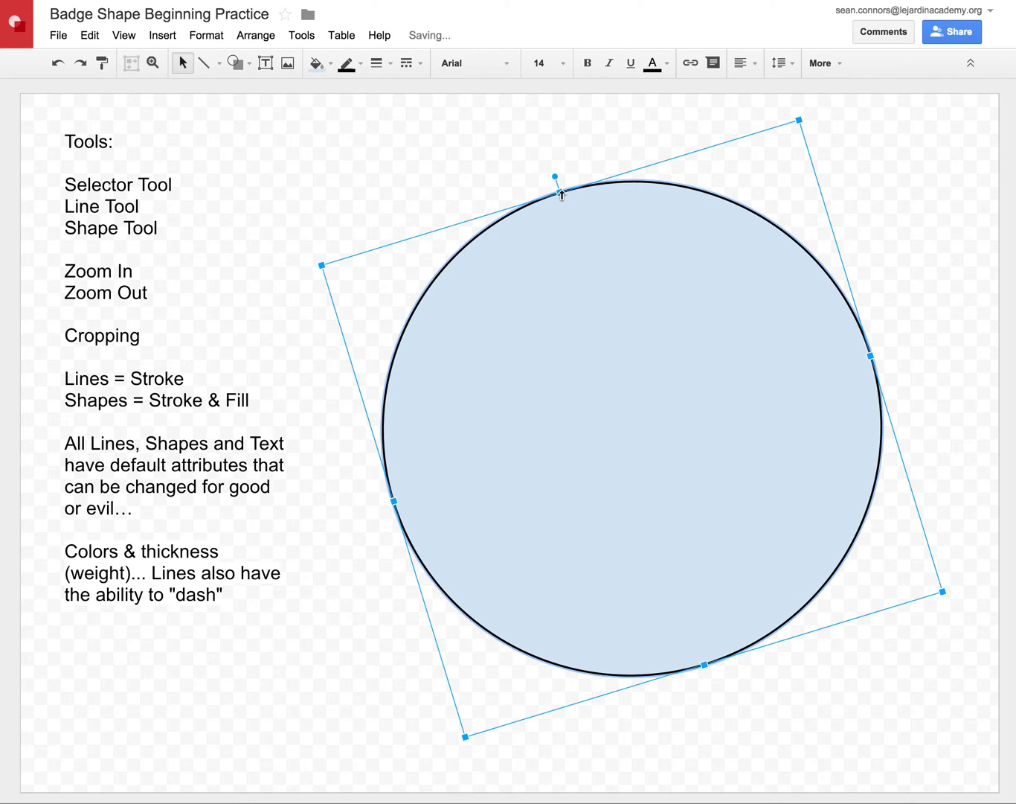
pyautogui.hotkey('ctrl', 'z')
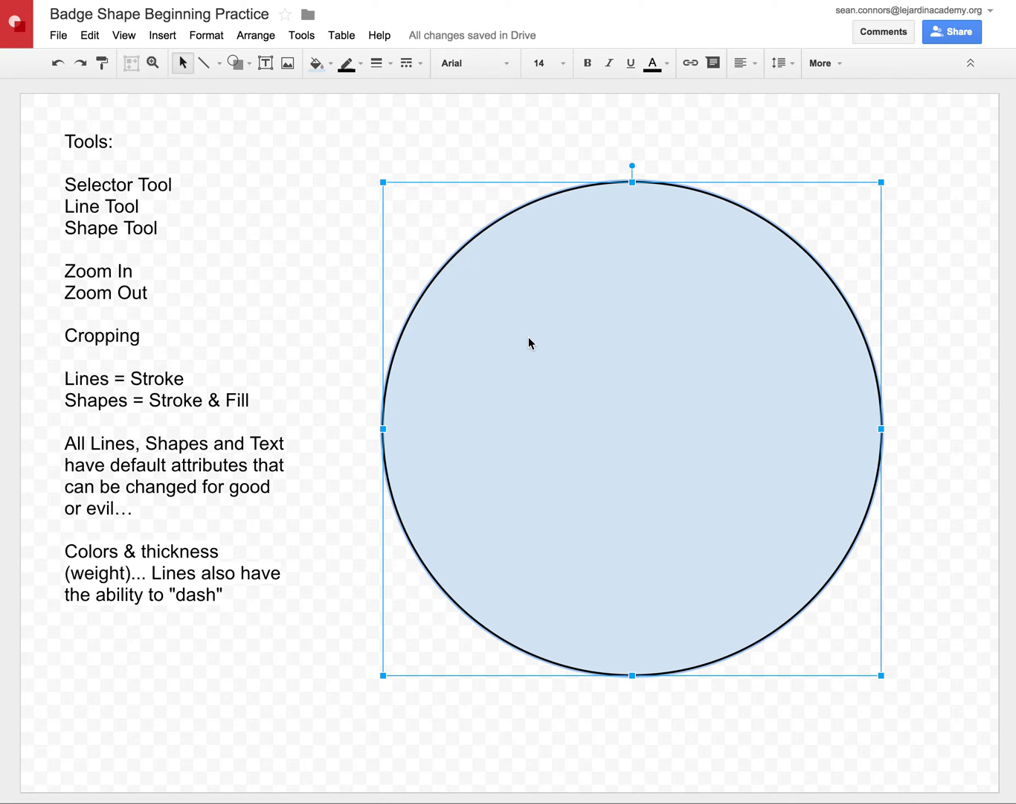
# Step: Set the large circle's line weight to 16px and deselect the circle
pyautogui.click(378, 64)
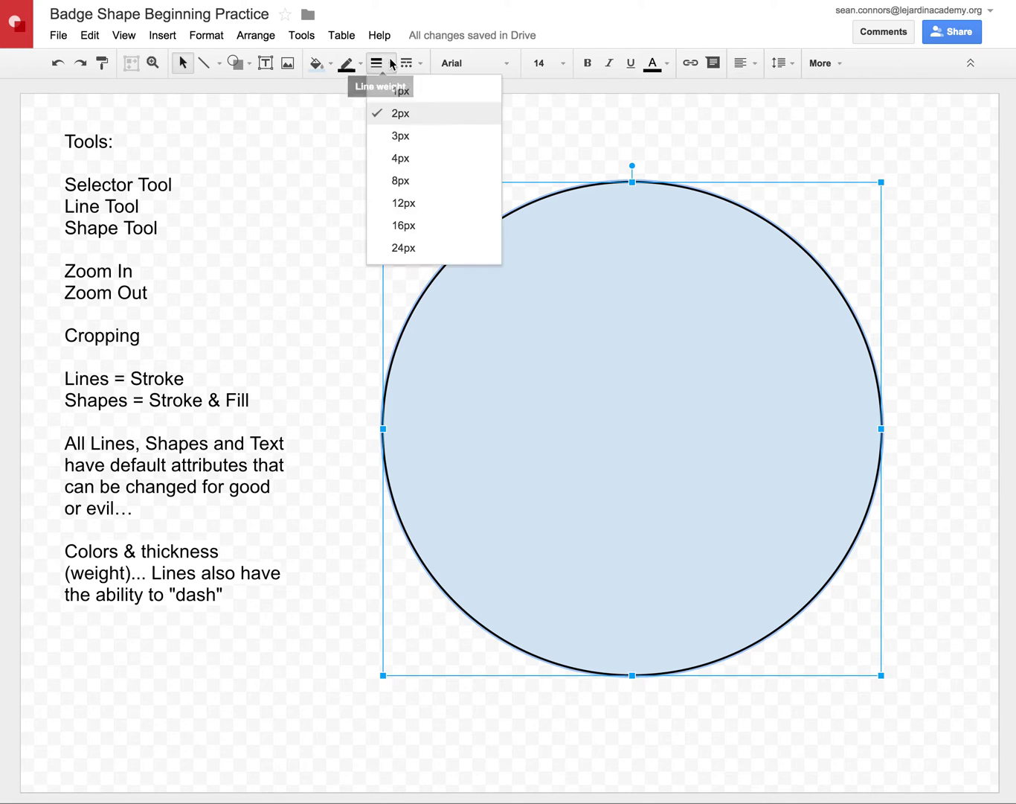
pyautogui.click(402, 225)
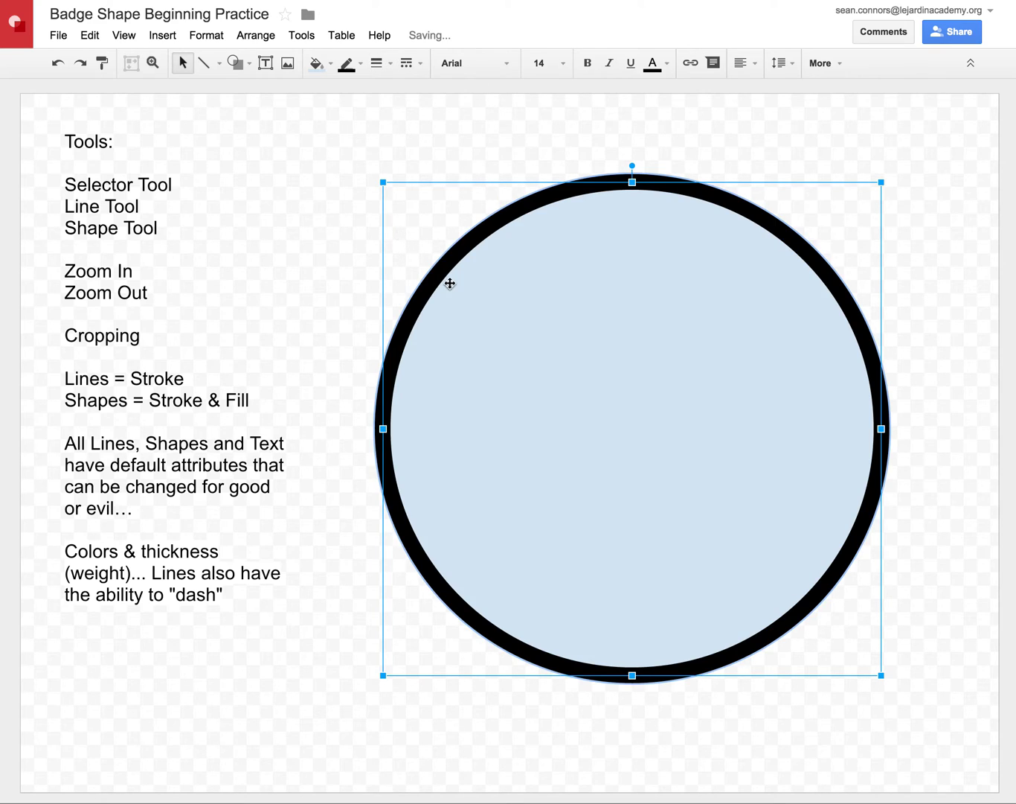
pyautogui.click(435, 161)
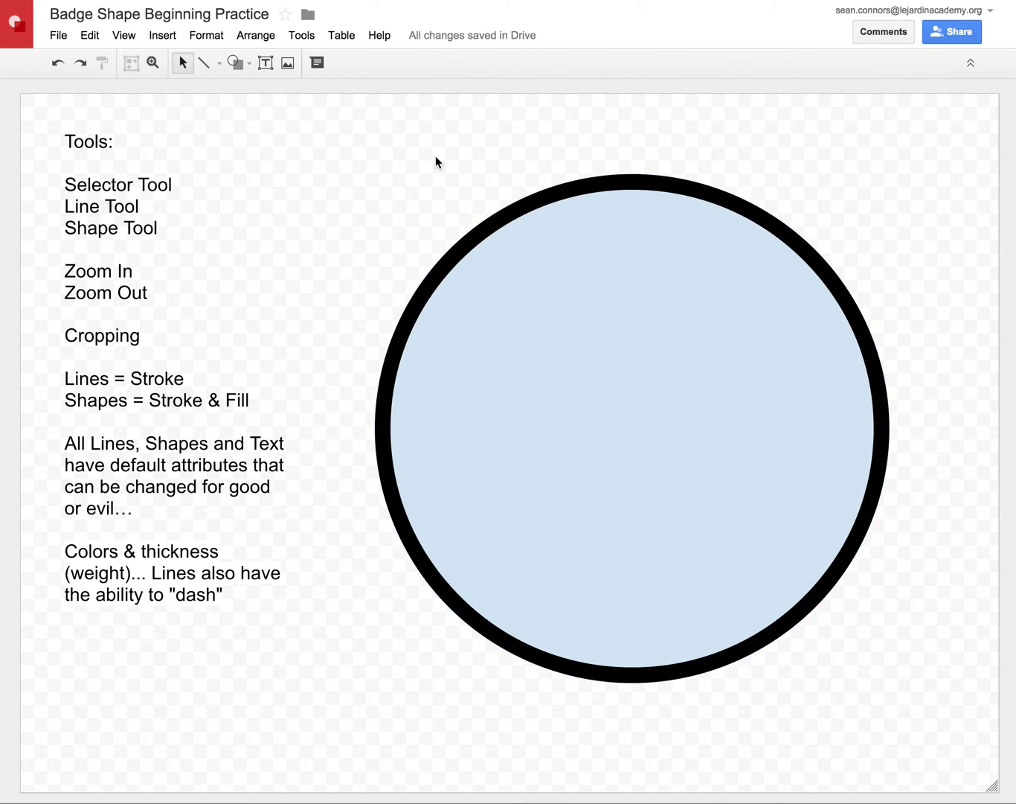
# Step: Change the large circle's fill color to white and deselect the circle
pyautogui.click(549, 306)
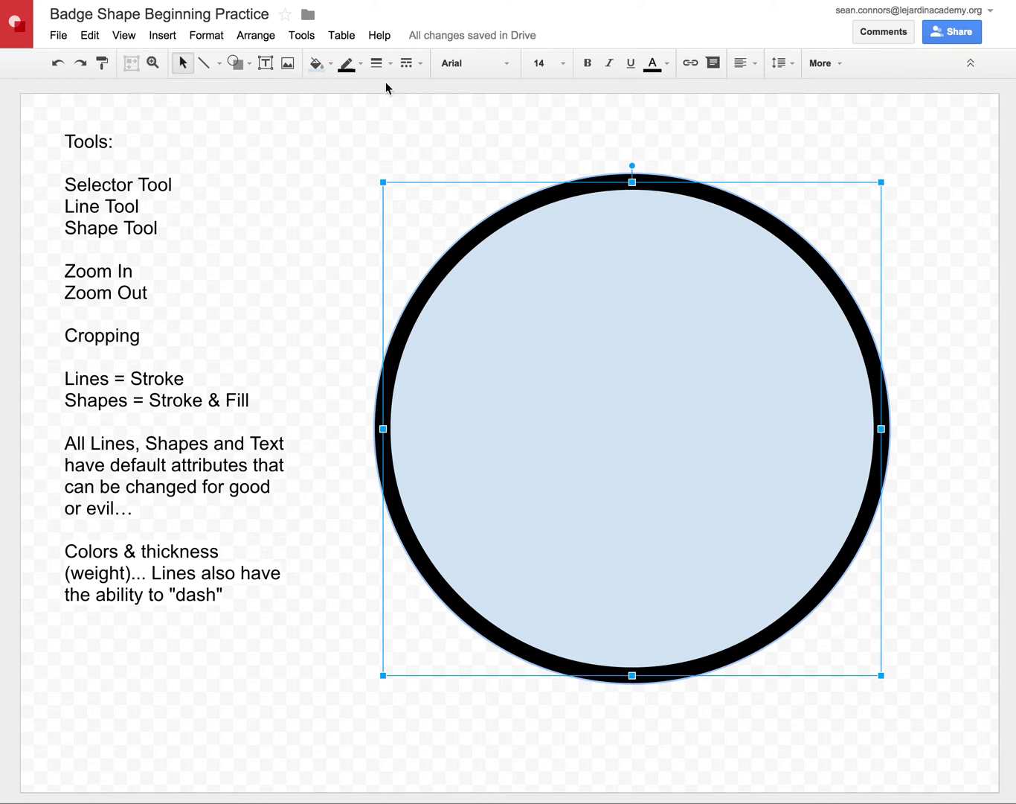
pyautogui.click(334, 65)
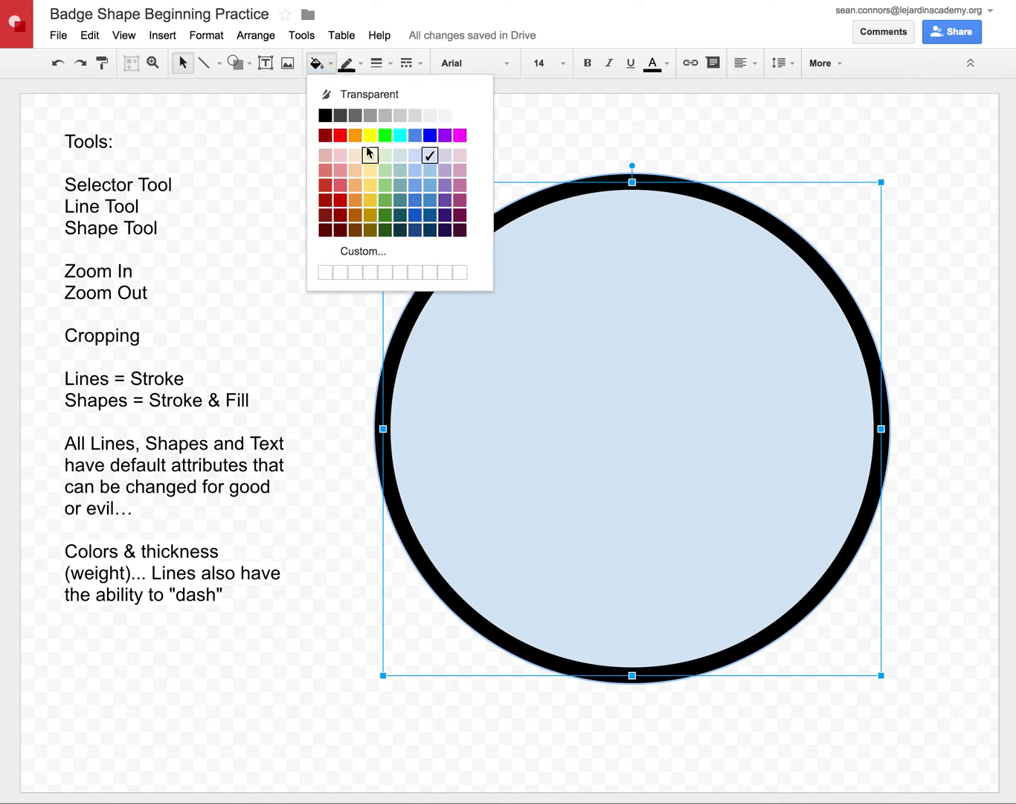
pyautogui.click(459, 115)
pyautogui.click(440, 128)
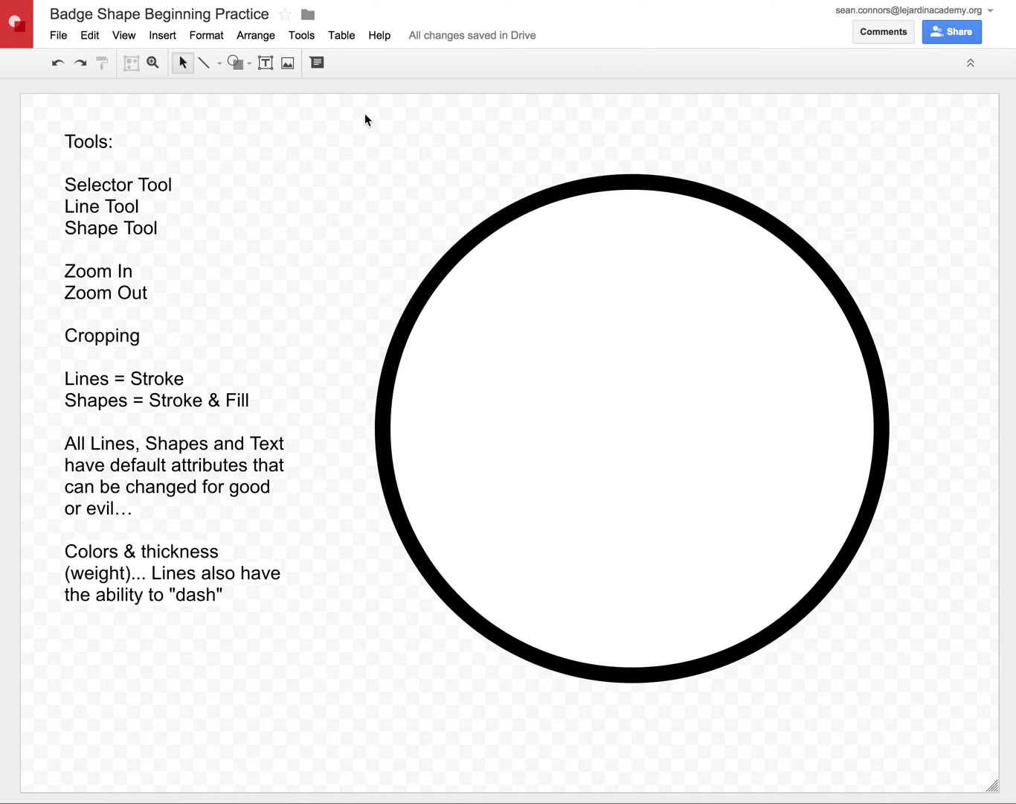
# Step: Draw an evenly proportioned heart shape inside the circle, about half the circle's width
pyautogui.click(250, 64)
pyautogui.moveTo(250, 97)
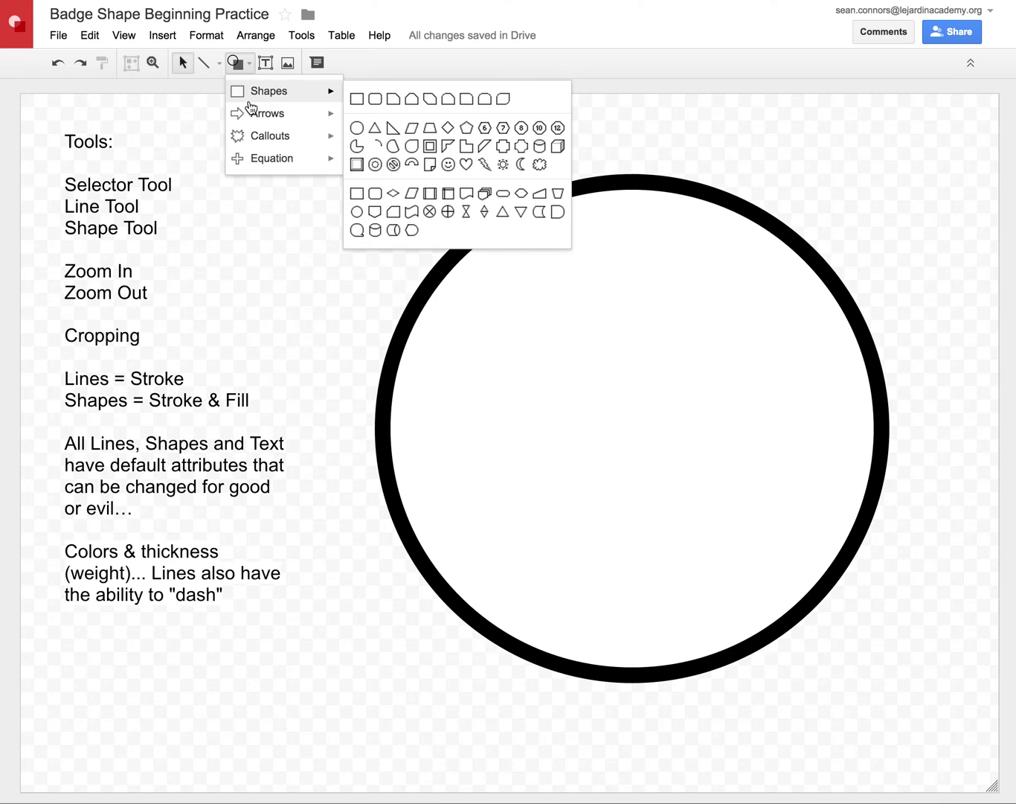
pyautogui.click(466, 164)
pyautogui.moveTo(545, 327); pyautogui.dragTo(789, 504)
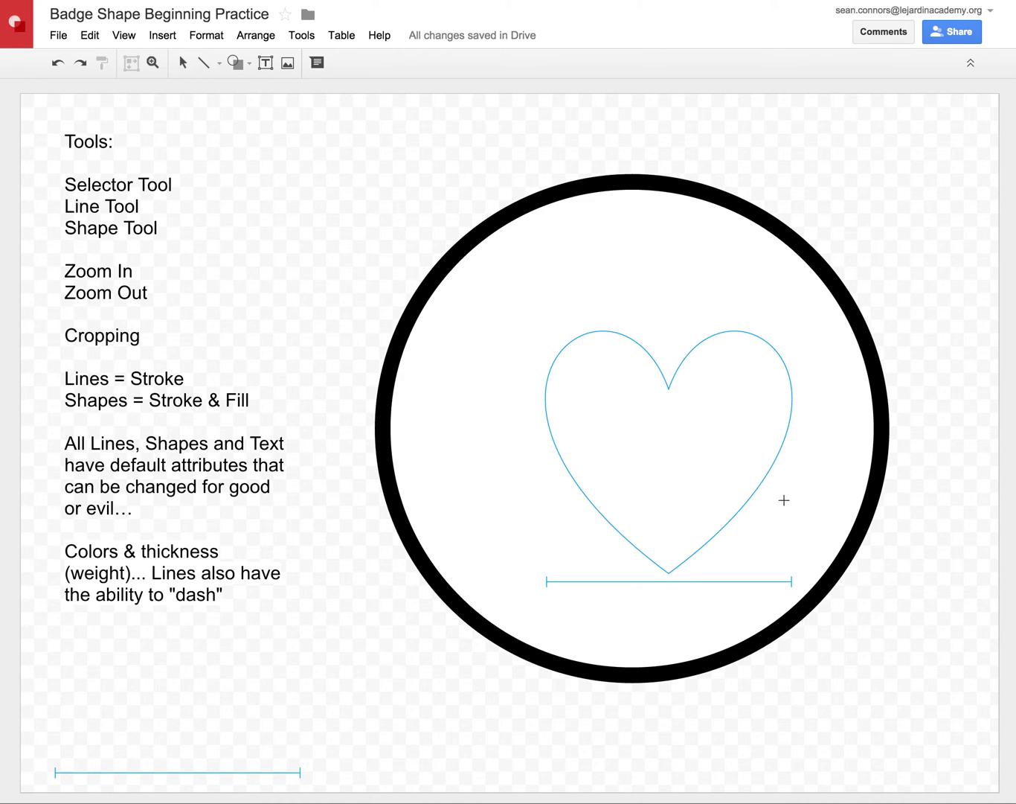
pyautogui.moveTo(786, 500); pyautogui.dragTo(752, 571)
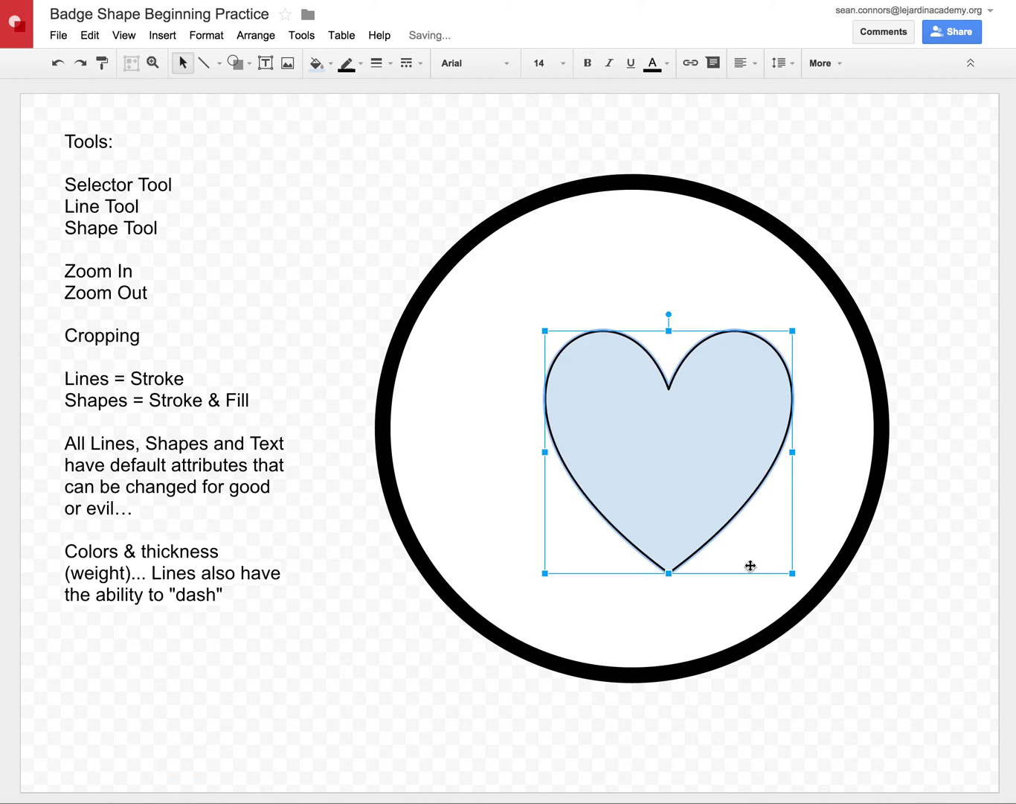
# Step: Move the heart to the exact center of the circle using the alignment guides, and deselect it
pyautogui.moveTo(694, 443); pyautogui.dragTo(656, 424)
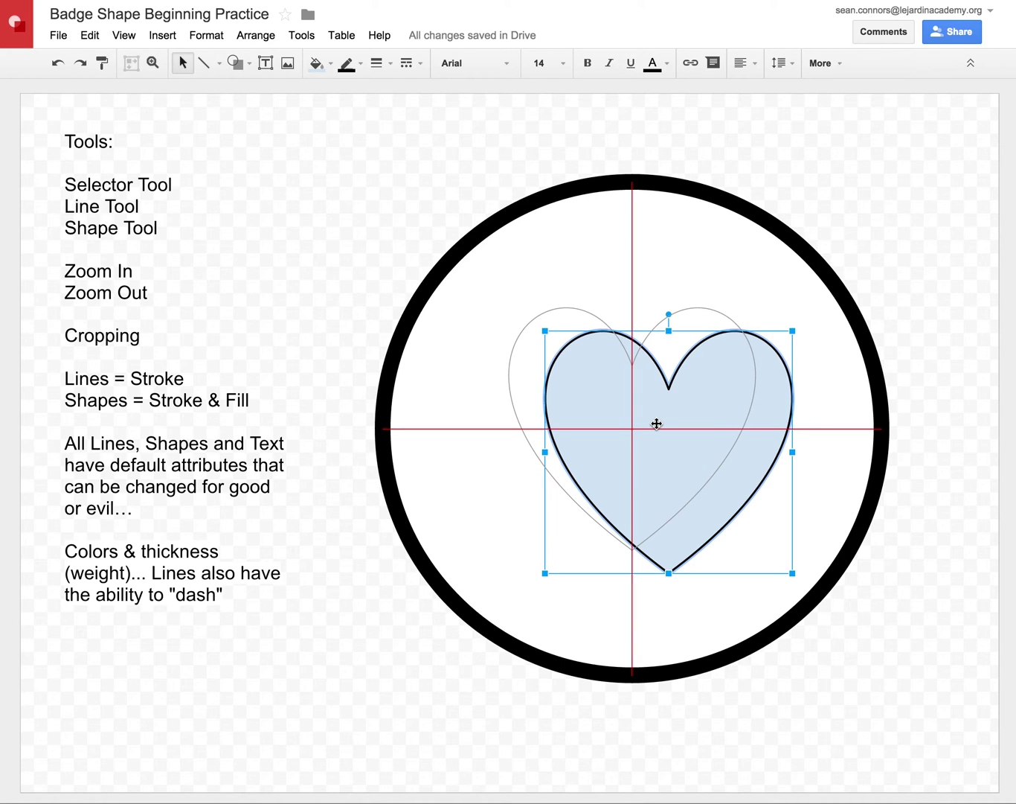
pyautogui.moveTo(656, 422); pyautogui.dragTo(657, 428)
pyautogui.click(919, 261)
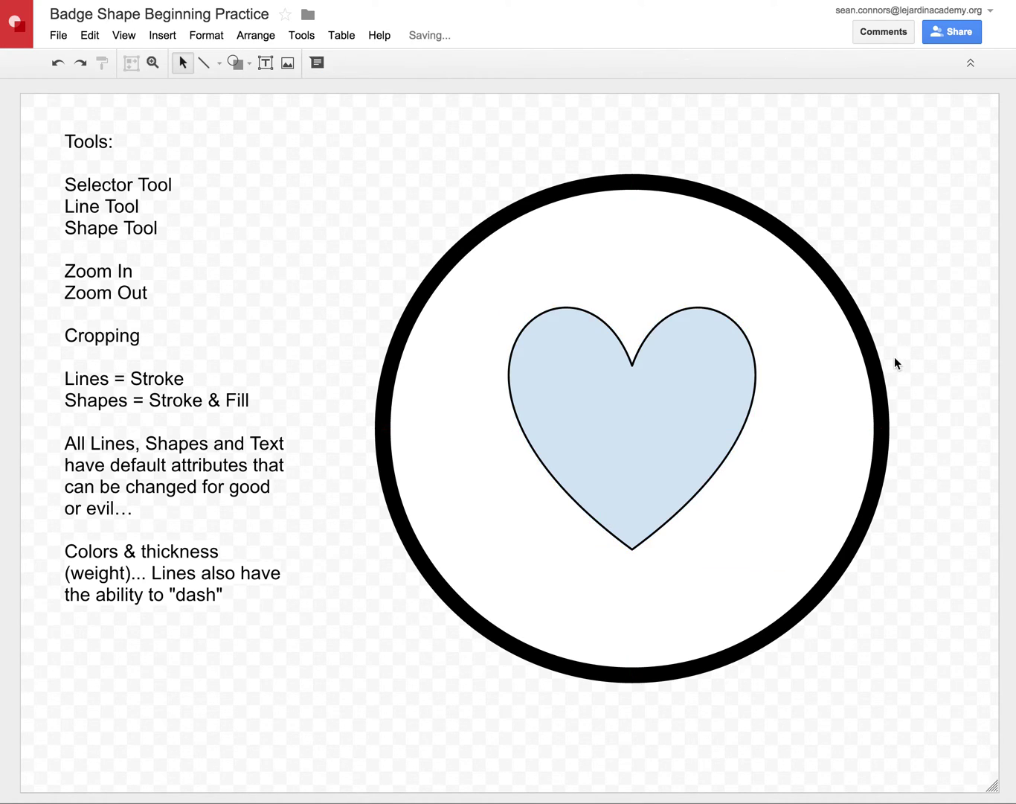
# Step: Change the heart's fill color to bright red and deselect the heart
pyautogui.click(610, 403)
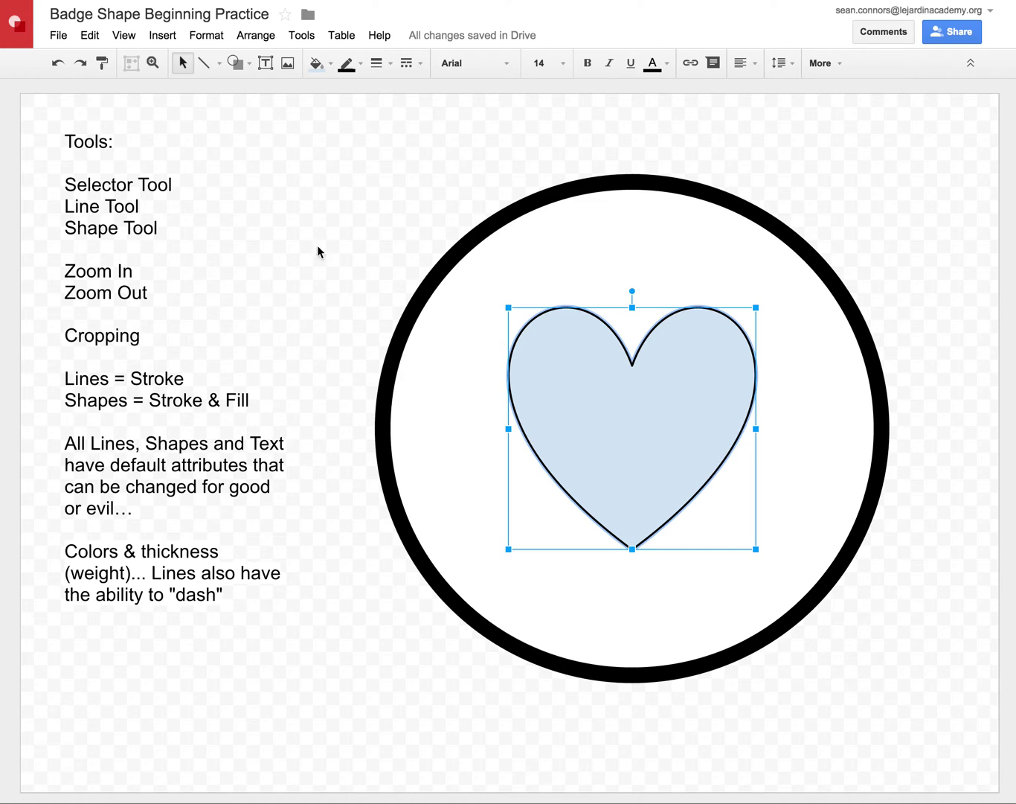
pyautogui.click(325, 64)
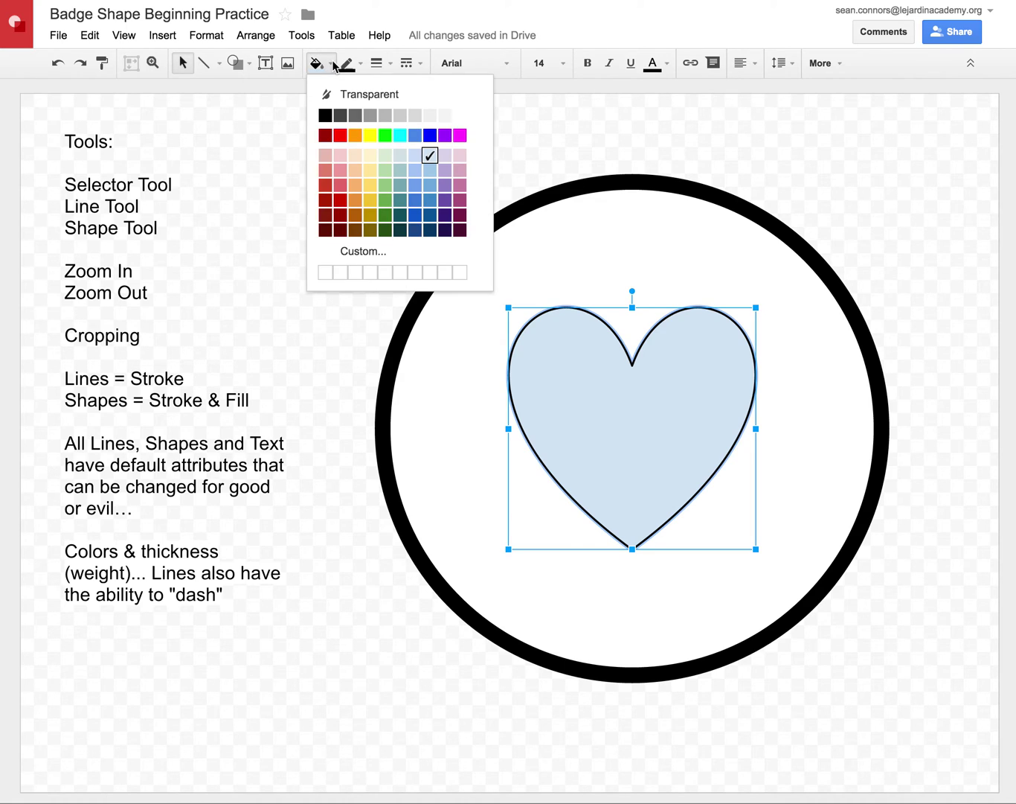
pyautogui.click(341, 136)
pyautogui.click(347, 174)
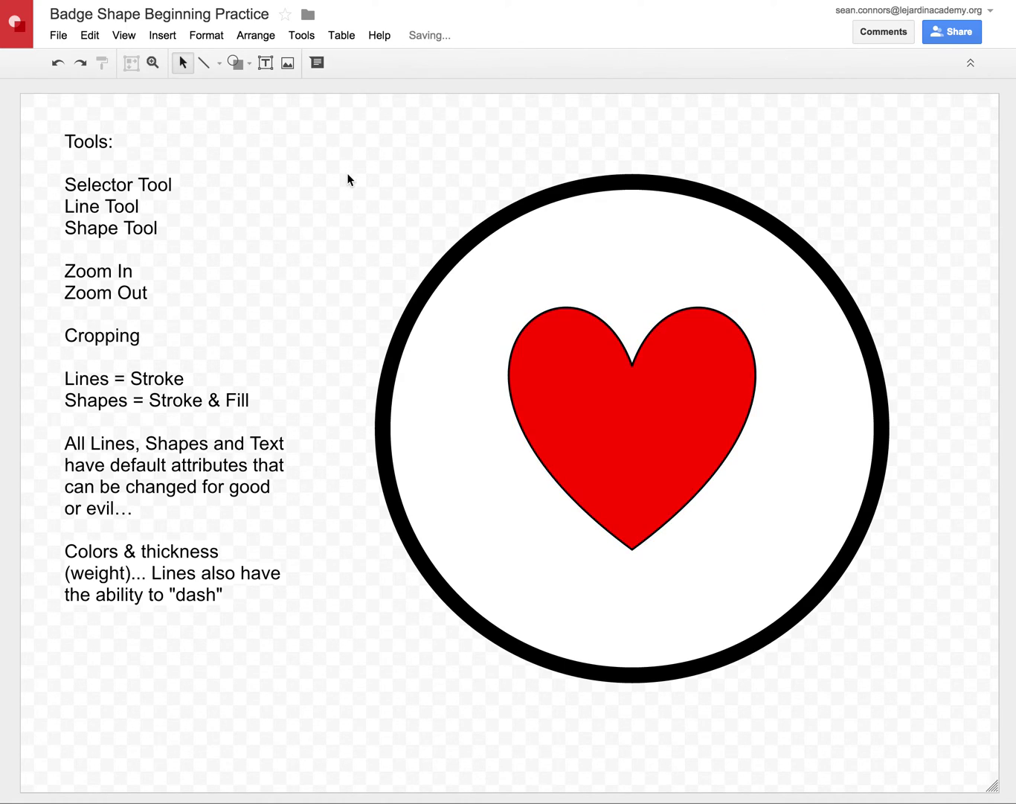
# Step: Set the red heart's outline weight to 8px and deselect the heart
pyautogui.click(623, 403)
pyautogui.click(361, 67)
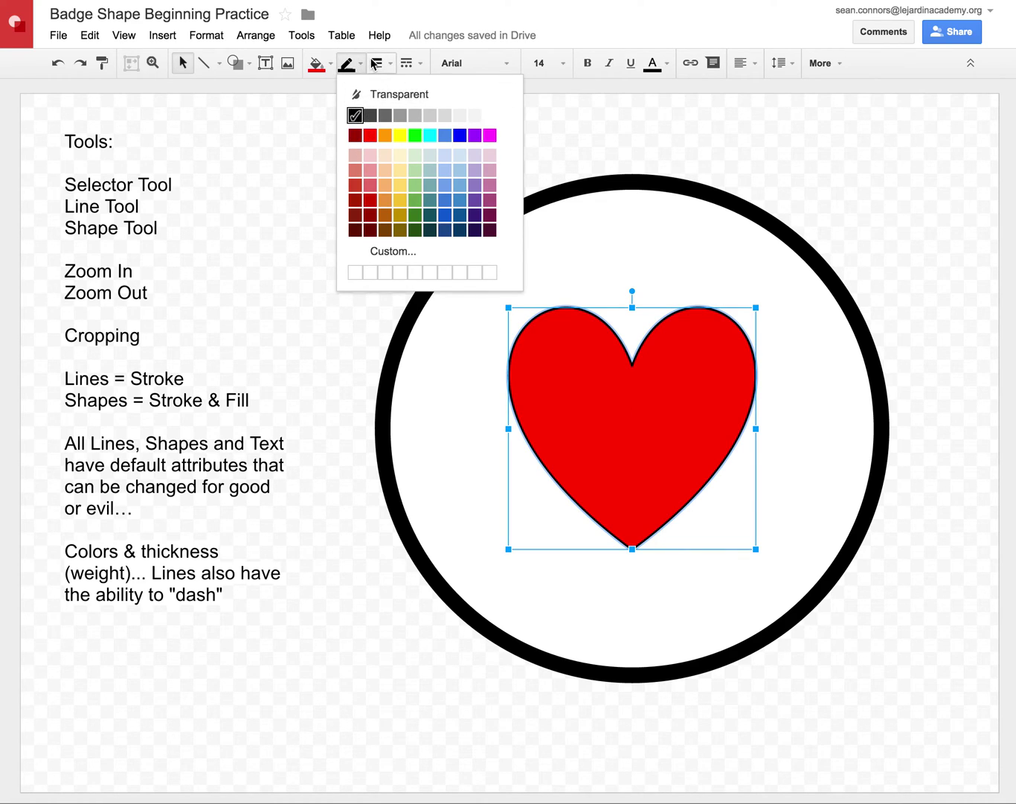
pyautogui.click(375, 64)
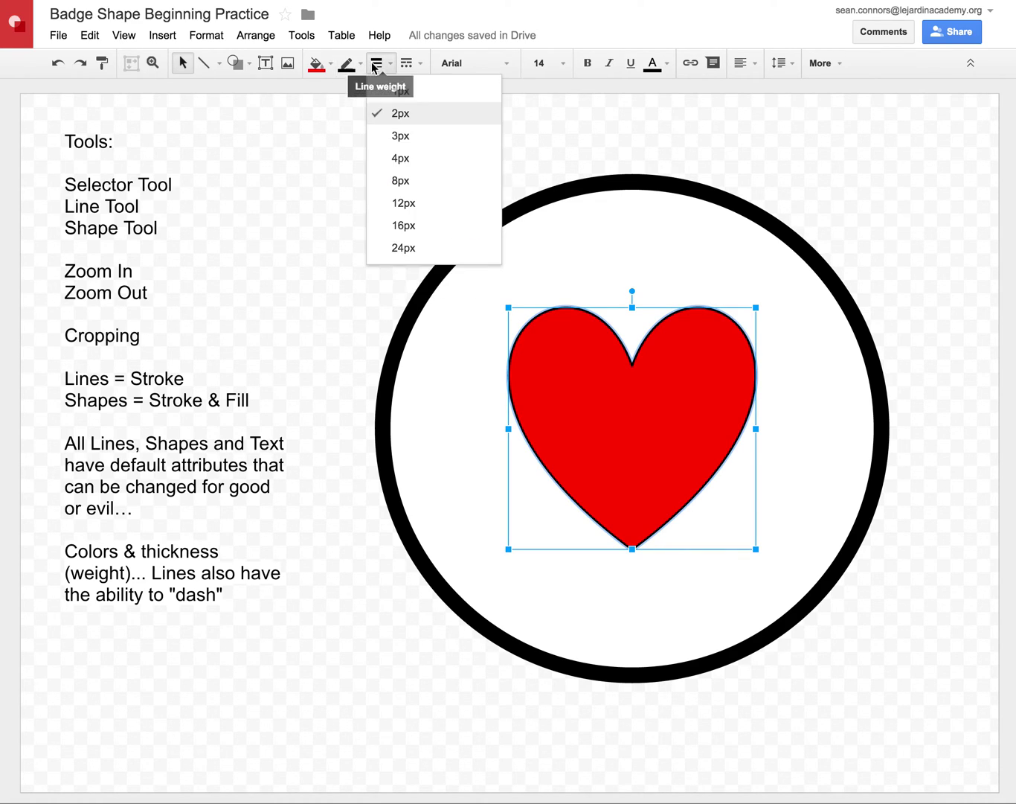
pyautogui.click(404, 181)
pyautogui.click(895, 207)
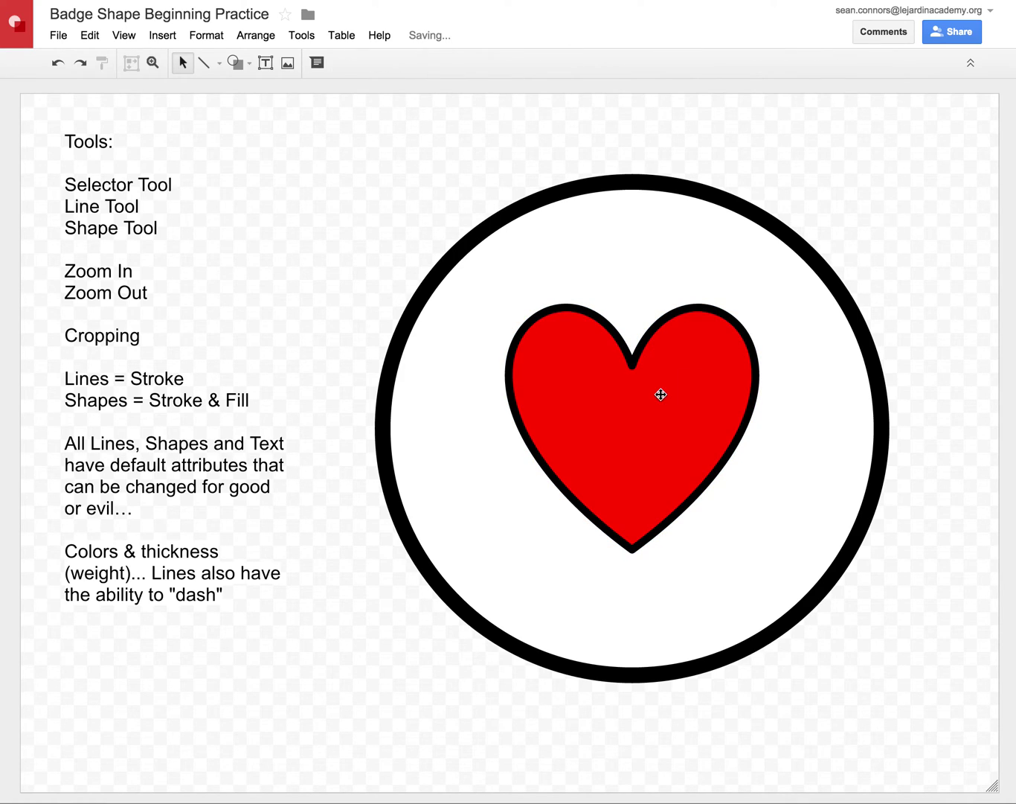
# Step: Move the heart slightly down inside the circle and undo the move
pyautogui.moveTo(664, 395); pyautogui.dragTo(663, 411)
pyautogui.click(897, 294)
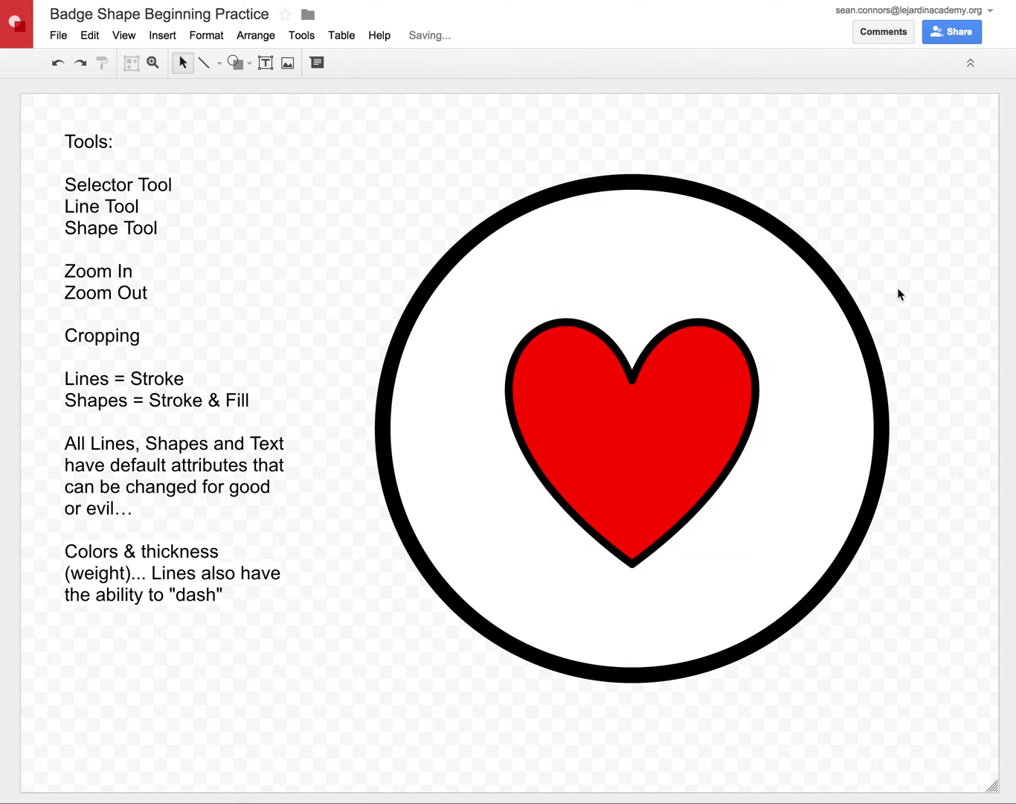
pyautogui.hotkey('ctrl', 'z')
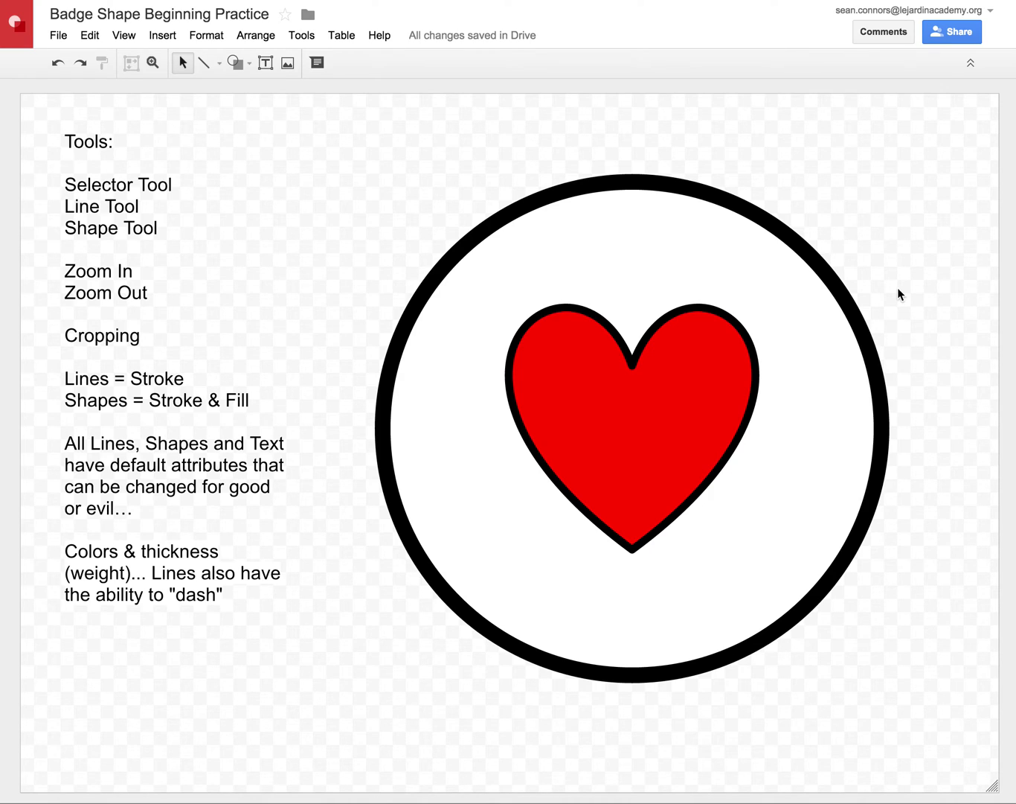
# Step: Change the heart's outline color to the same bright red as its fill and deselect it
pyautogui.click(703, 378)
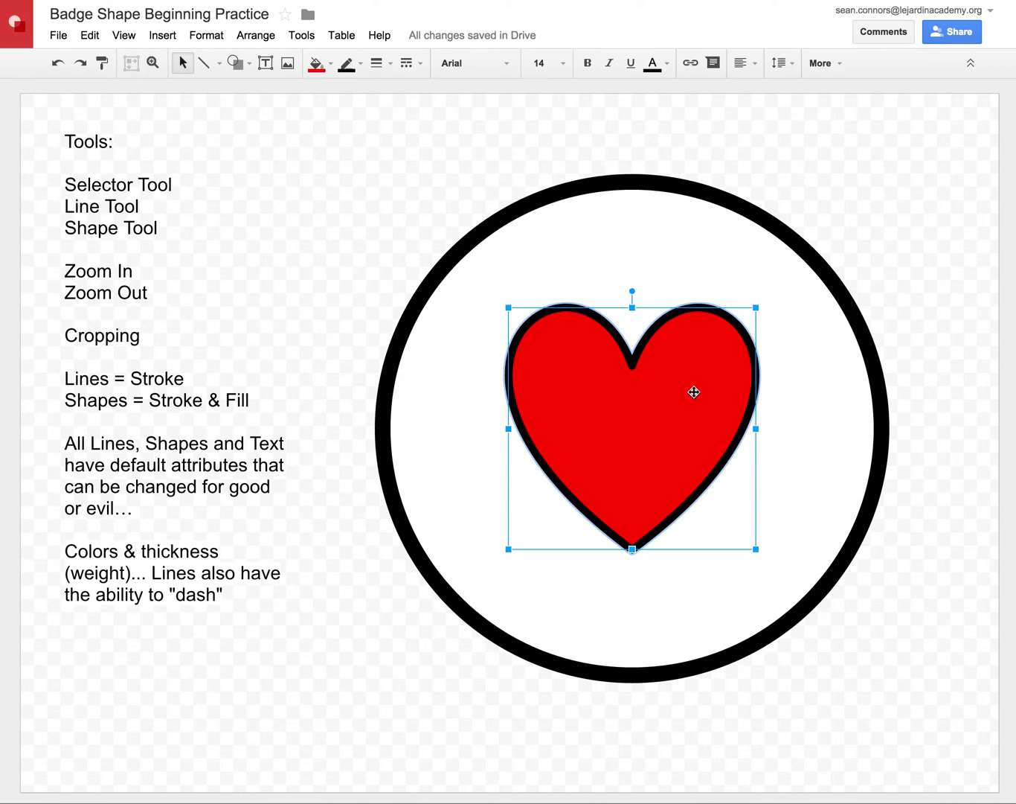
pyautogui.click(364, 65)
pyautogui.click(371, 135)
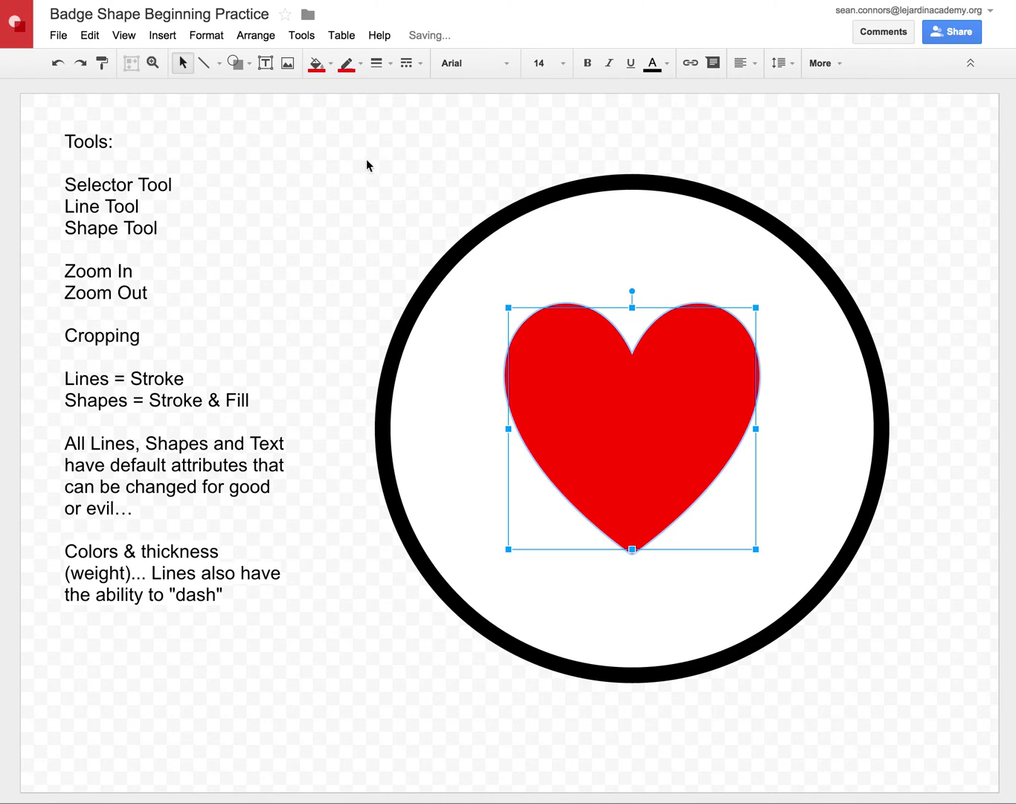
pyautogui.click(366, 159)
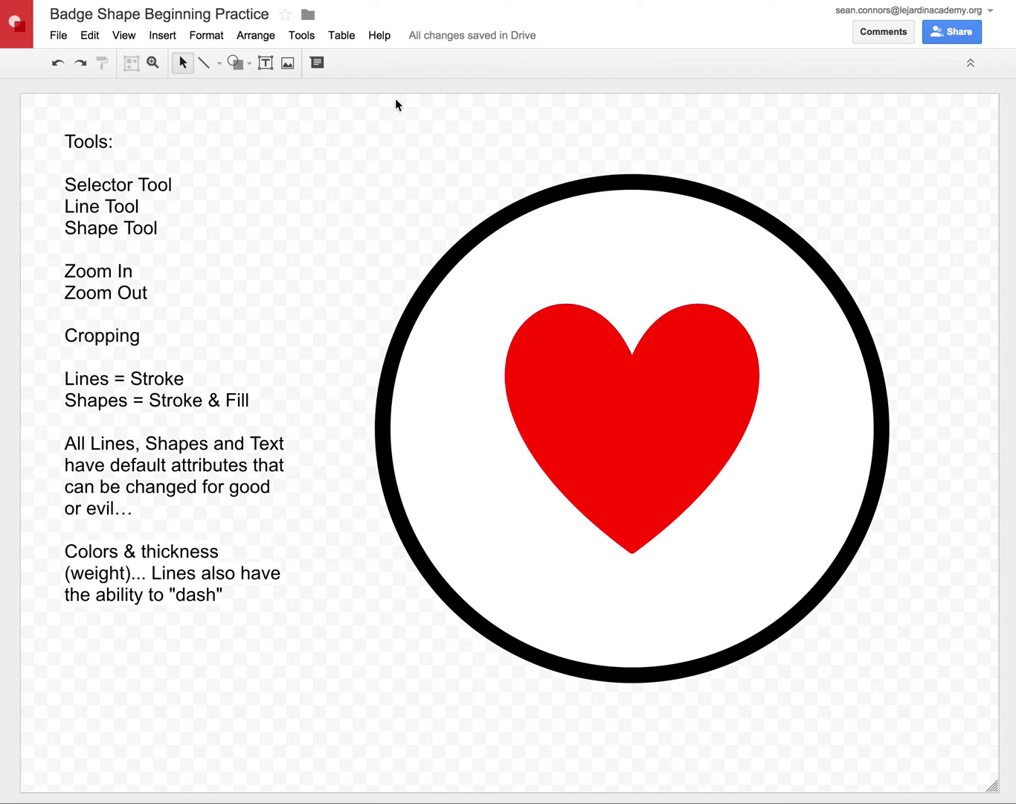
# Step: Make the heart's outline transparent and deselect the heart
pyautogui.click(627, 439)
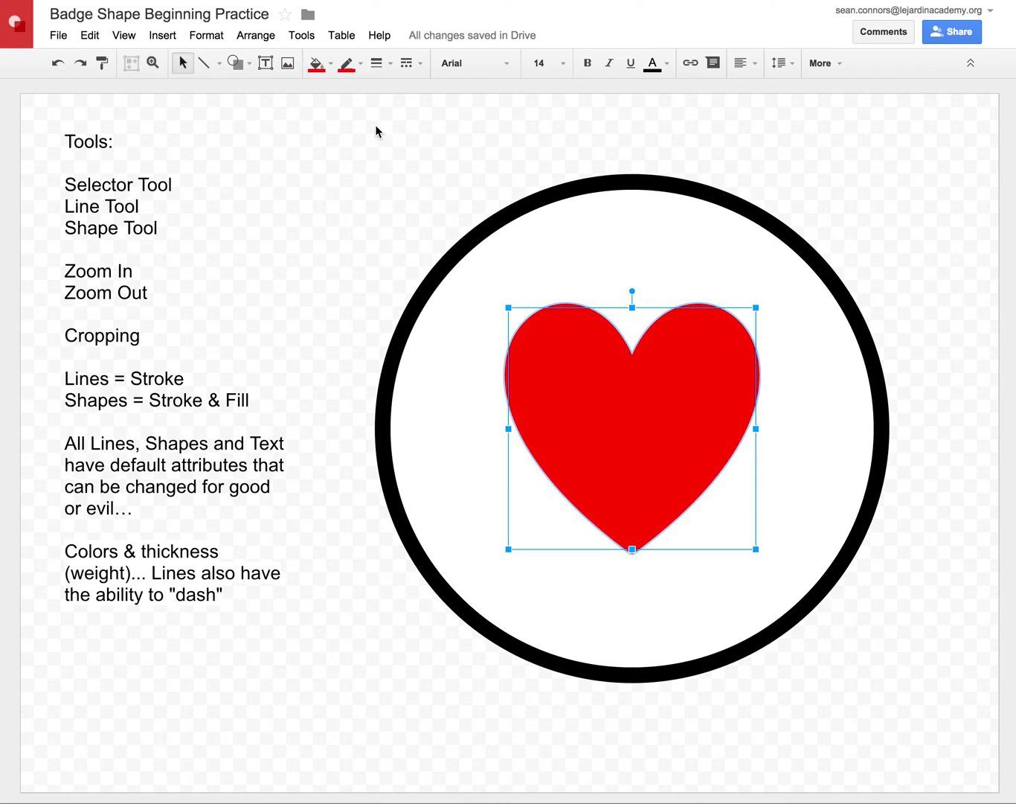
pyautogui.click(361, 66)
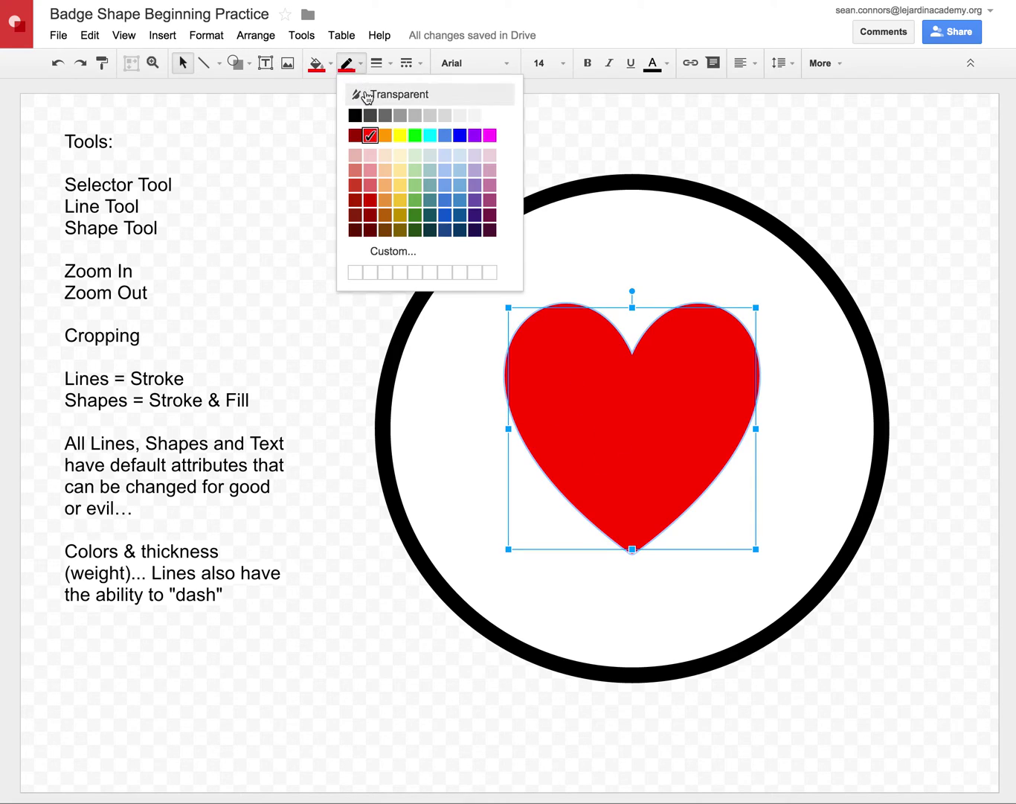
pyautogui.click(365, 90)
pyautogui.click(882, 212)
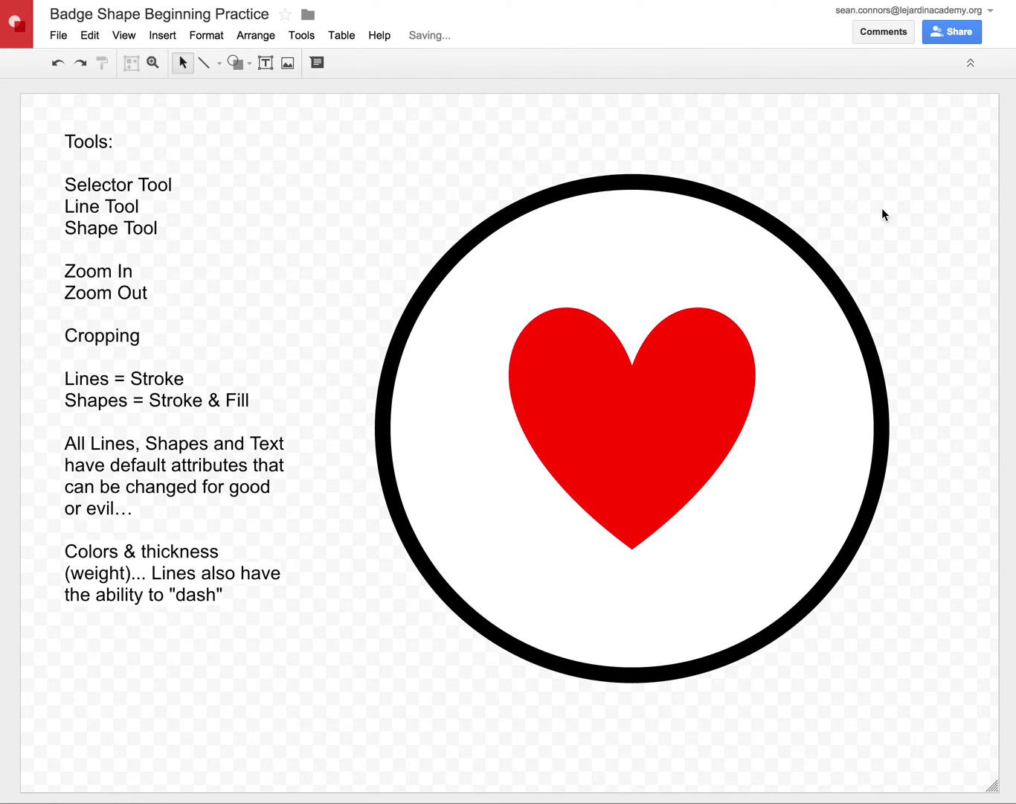
# Step: Switch the heart's transparent outline to bright red and deselect the heart
pyautogui.click(745, 356)
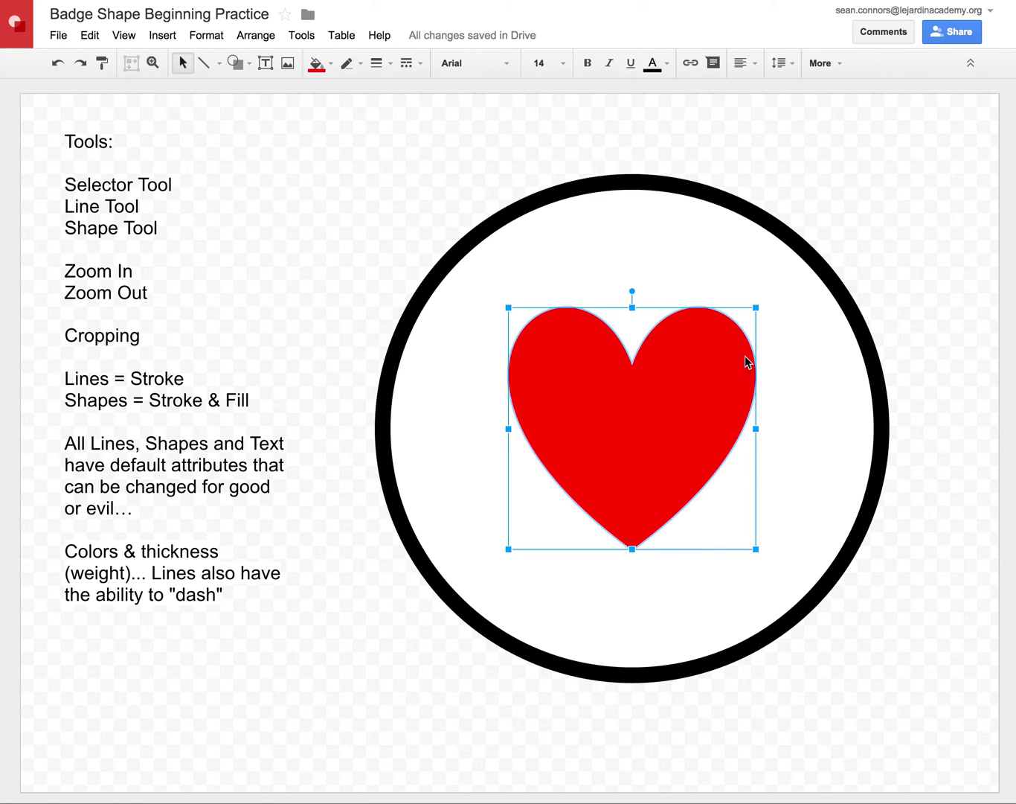
pyautogui.click(361, 63)
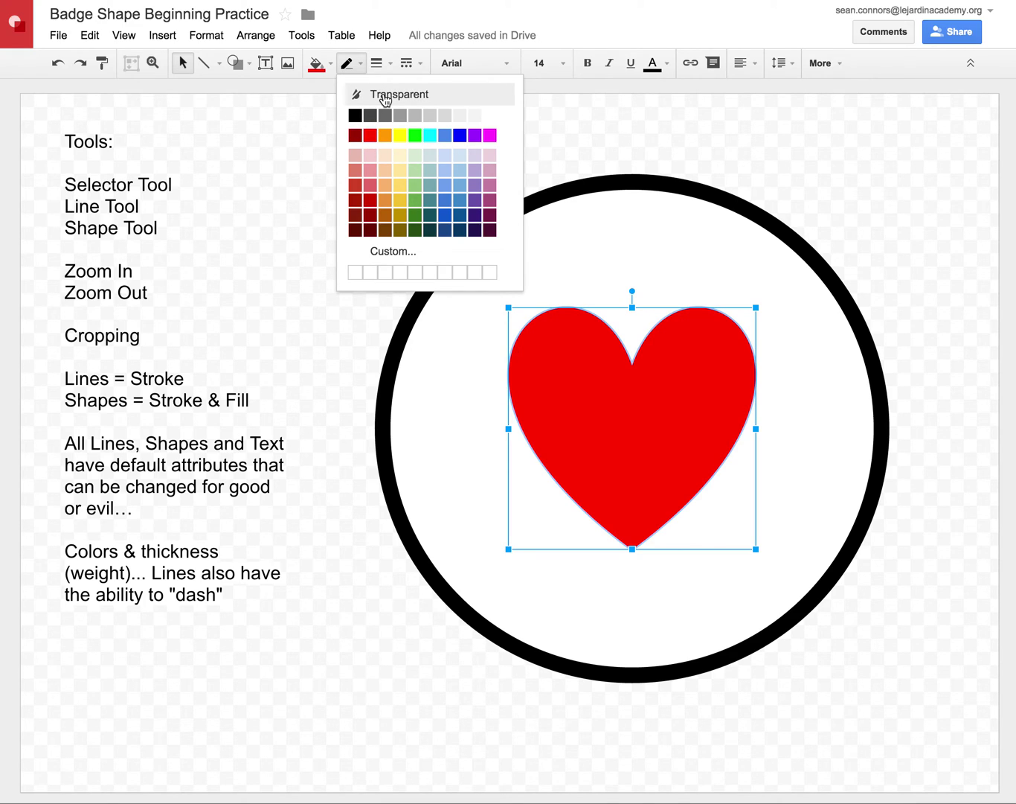
pyautogui.click(370, 135)
pyautogui.click(339, 200)
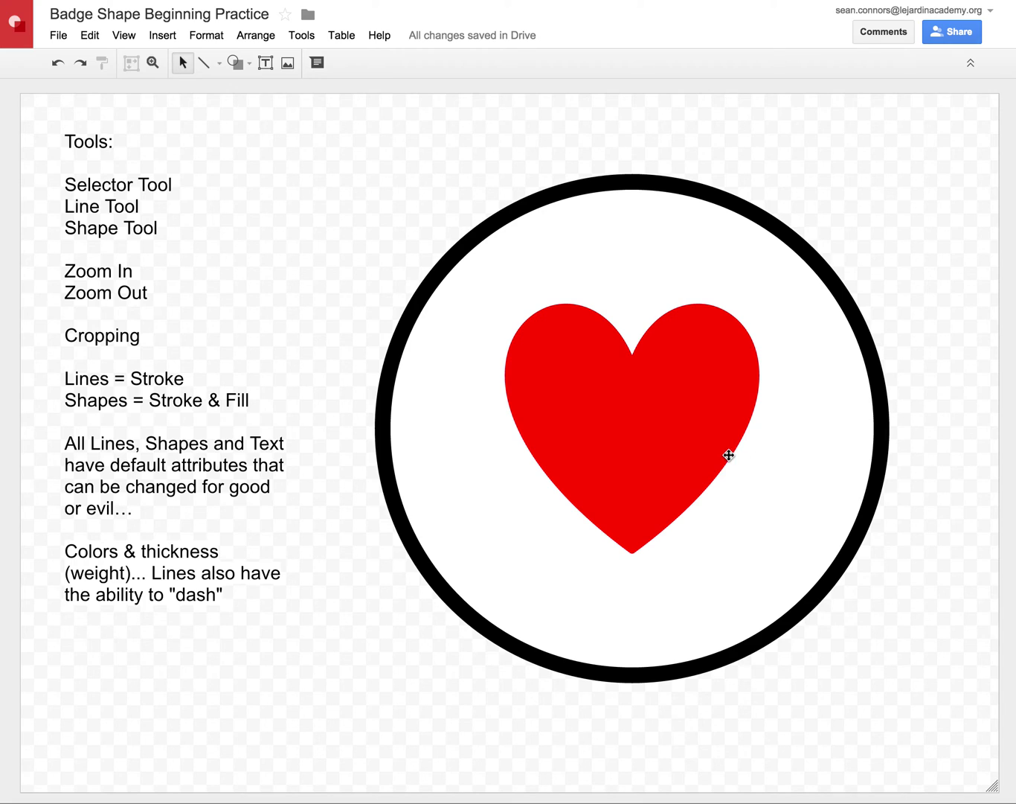
# Step: Move the heart toward the upper left of the circle and copy it
pyautogui.moveTo(599, 360); pyautogui.dragTo(554, 370)
pyautogui.click(869, 195)
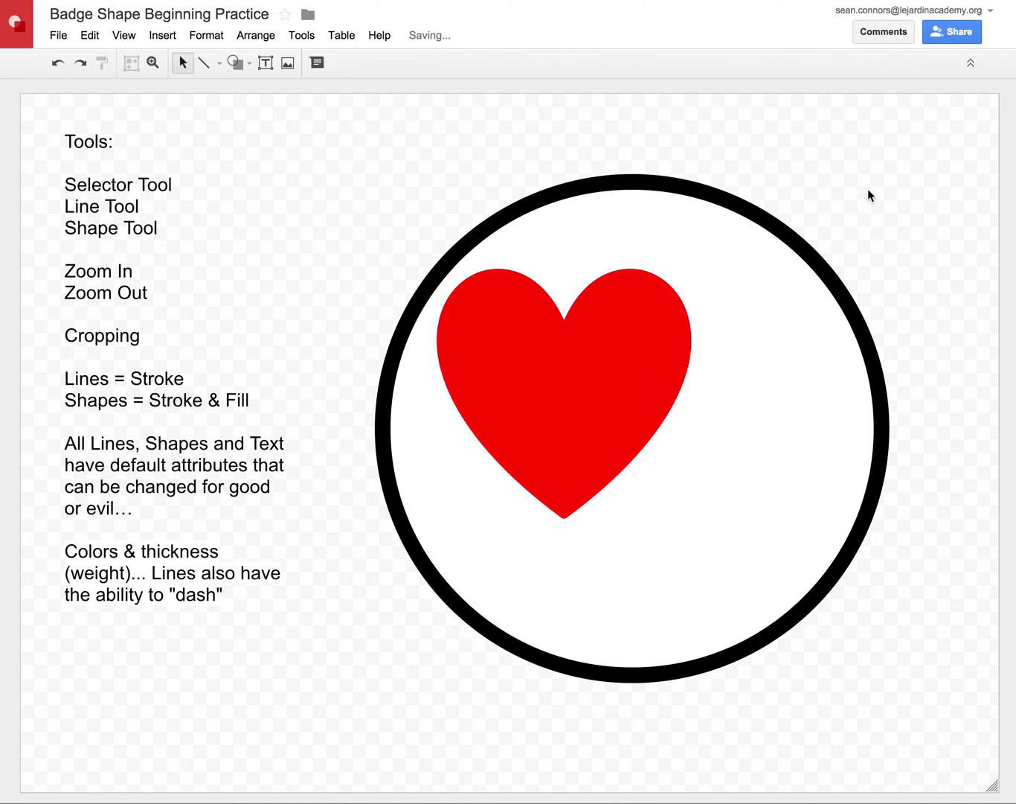
pyautogui.click(596, 363)
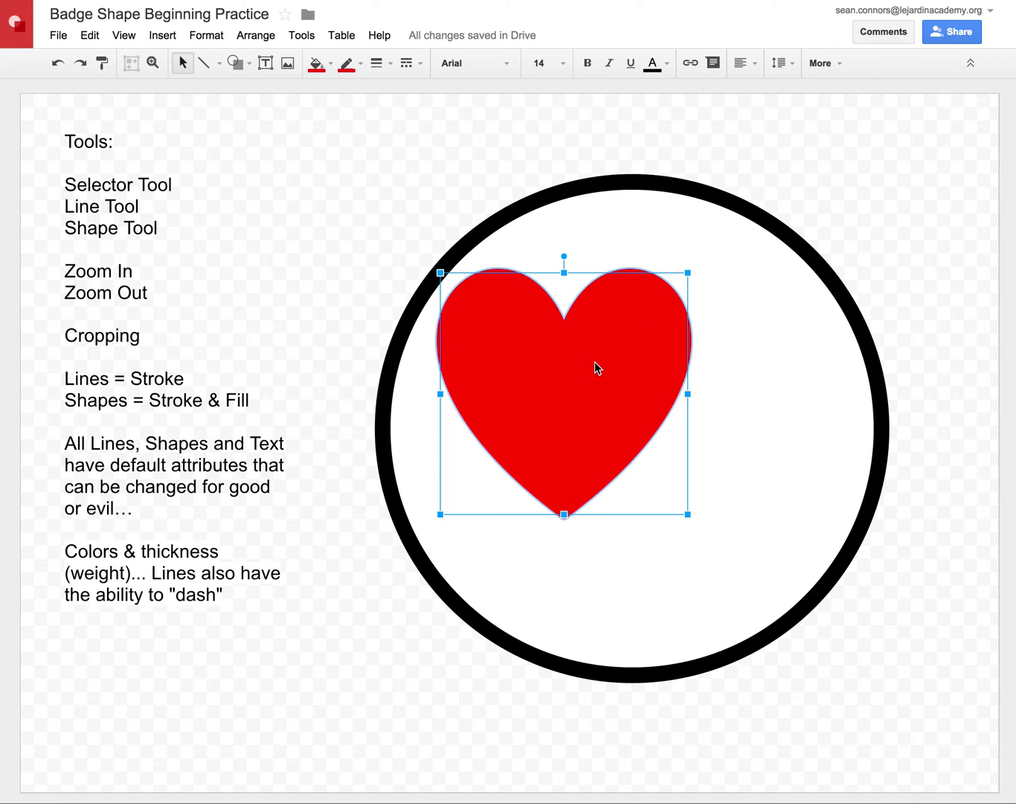
pyautogui.rightClick(595, 361)
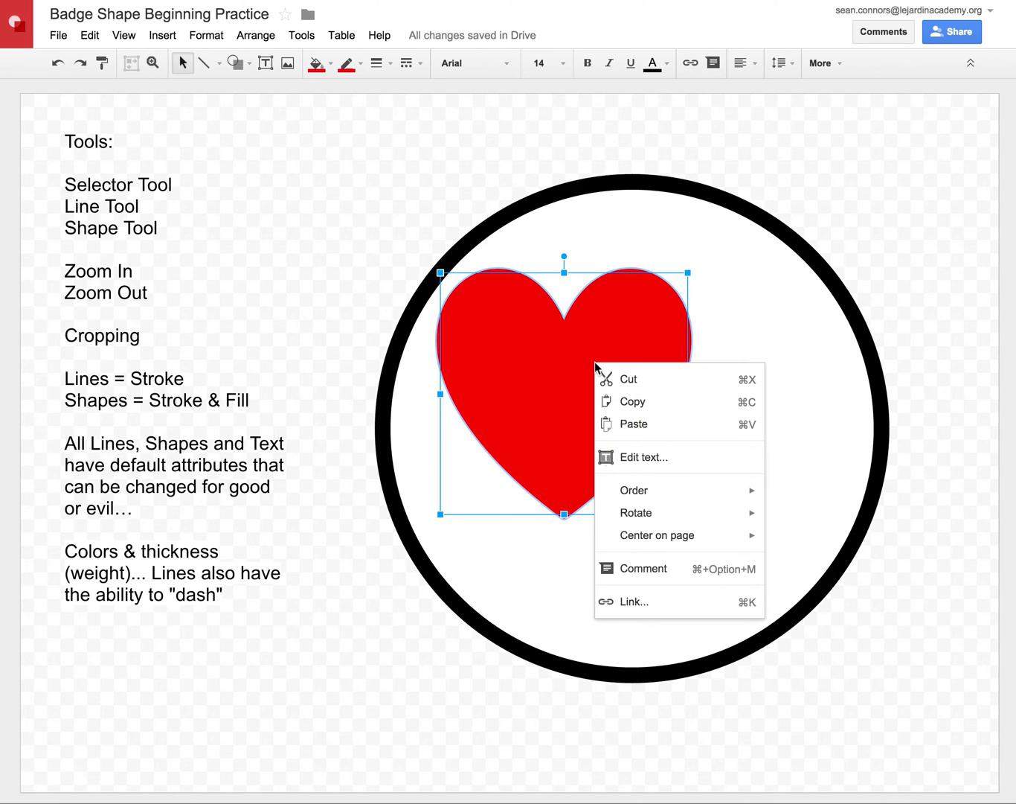
pyautogui.click(632, 402)
pyautogui.click(433, 208)
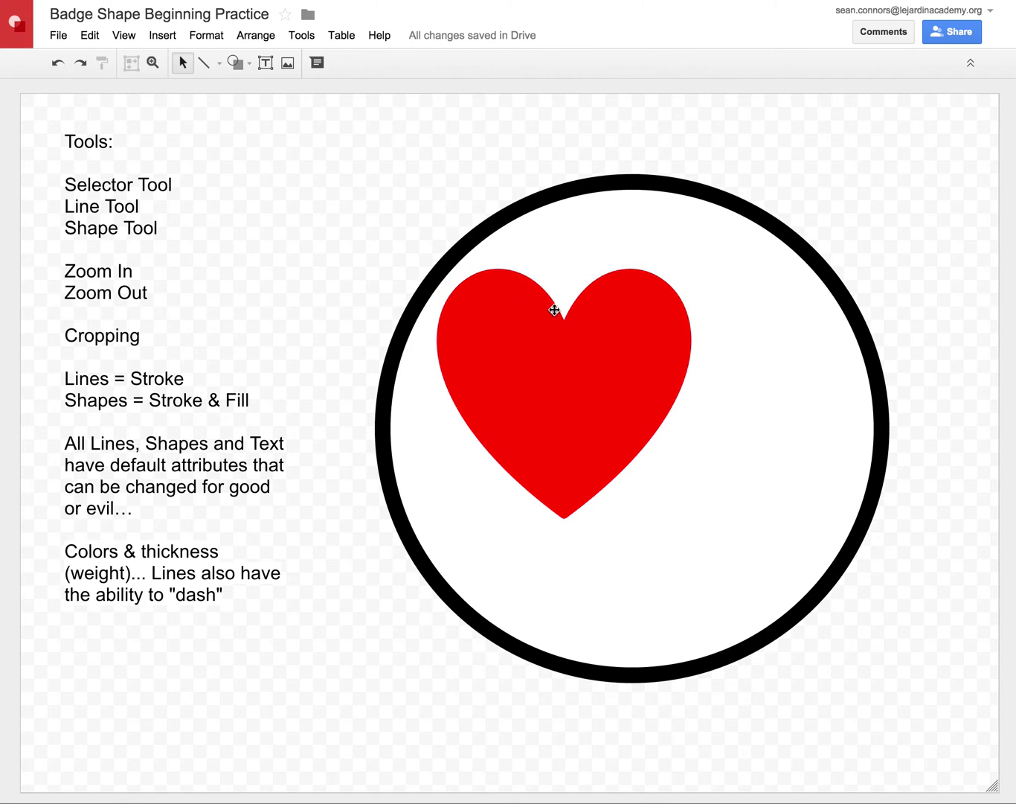
# Step: Paste the copied heart and place it below and to the right of the original, overlapping it, then deselect it
pyautogui.click(87, 39)
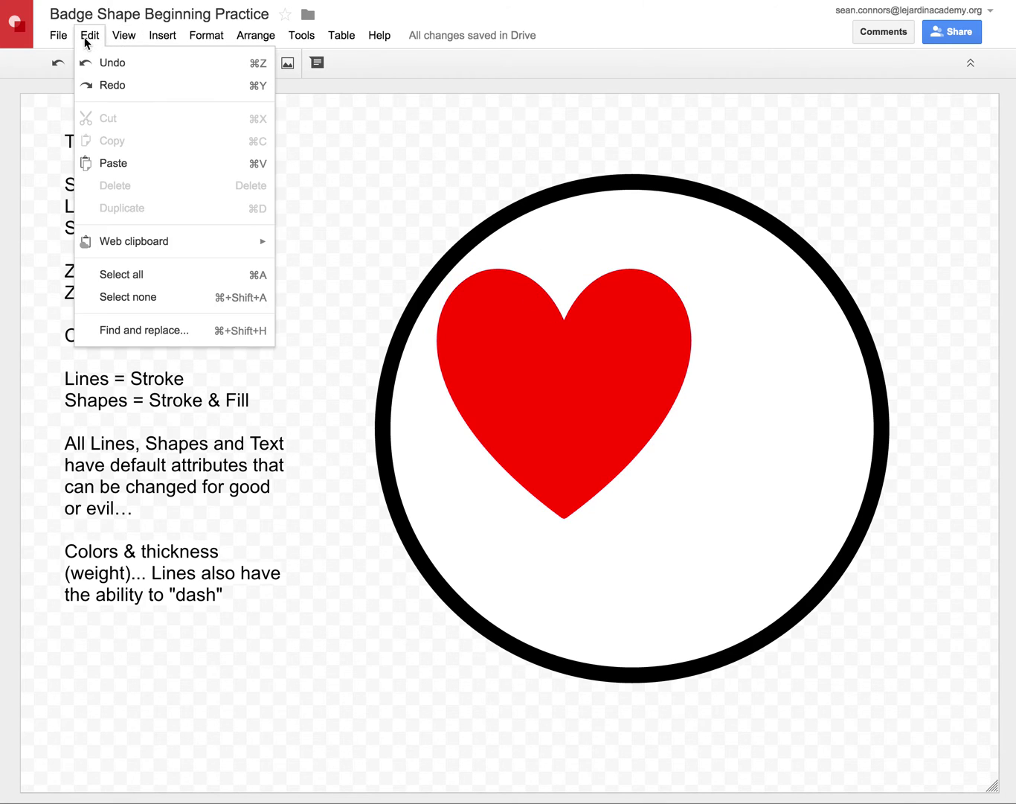
pyautogui.click(97, 164)
pyautogui.moveTo(634, 372); pyautogui.dragTo(683, 421)
pyautogui.click(893, 381)
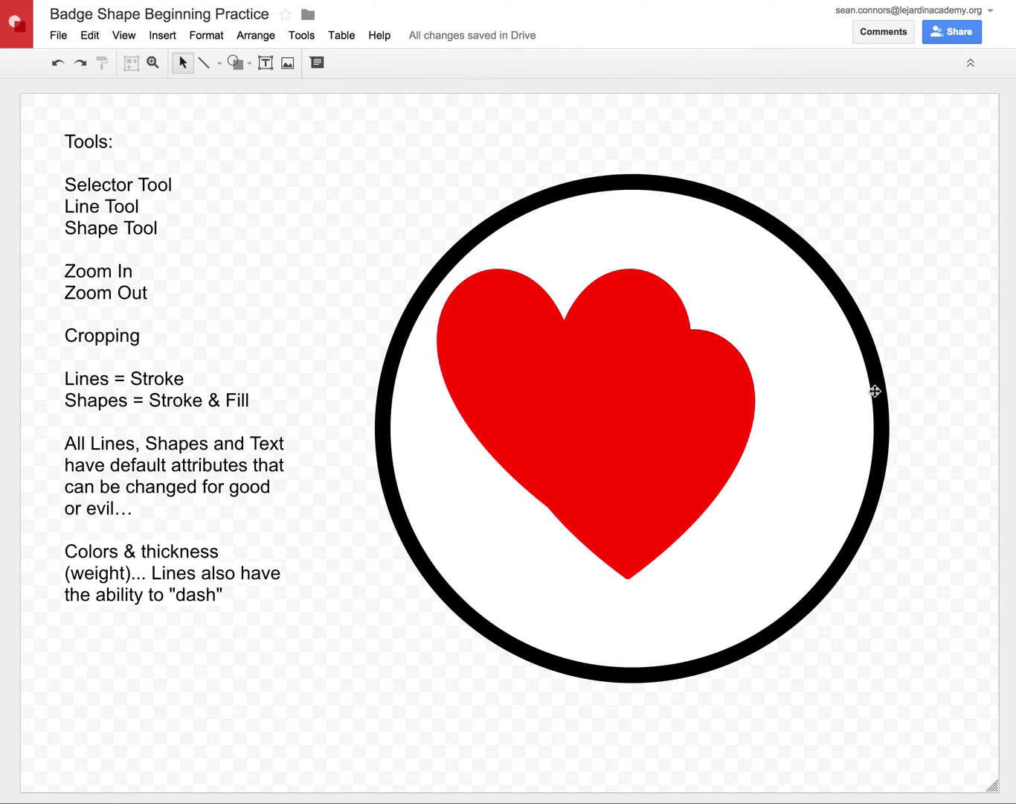
# Step: Change the outline color of both the front and the back heart to black and deselect them
pyautogui.click(691, 396)
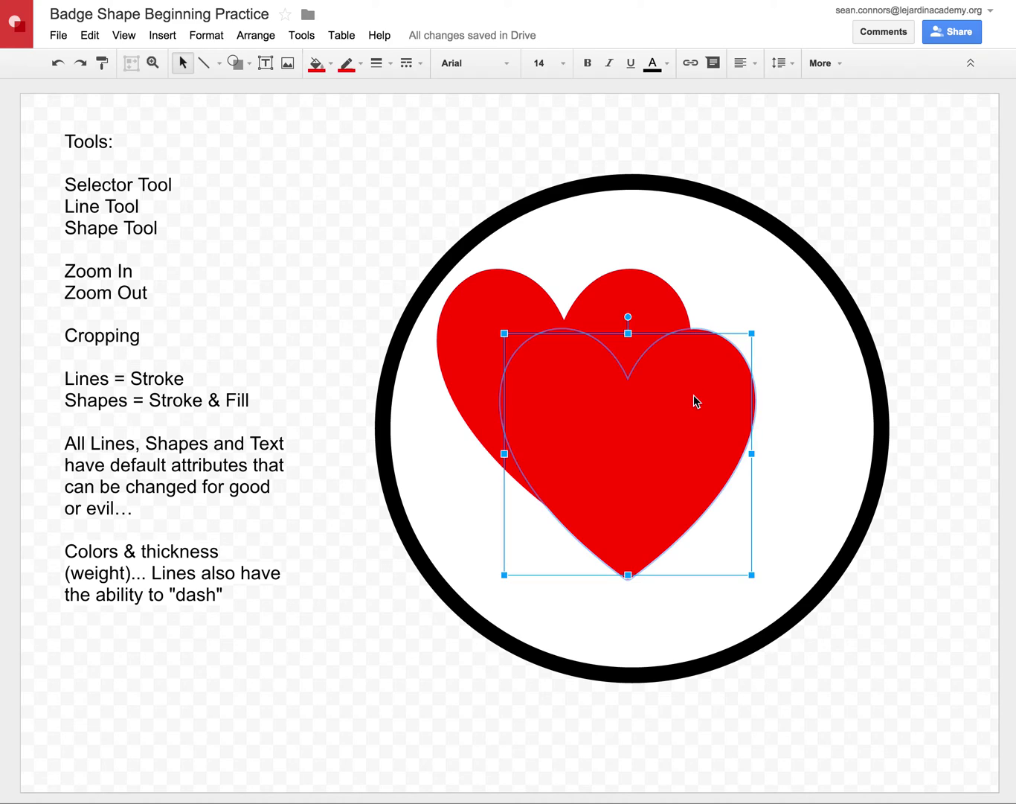
pyautogui.click(360, 66)
pyautogui.click(355, 115)
pyautogui.click(474, 348)
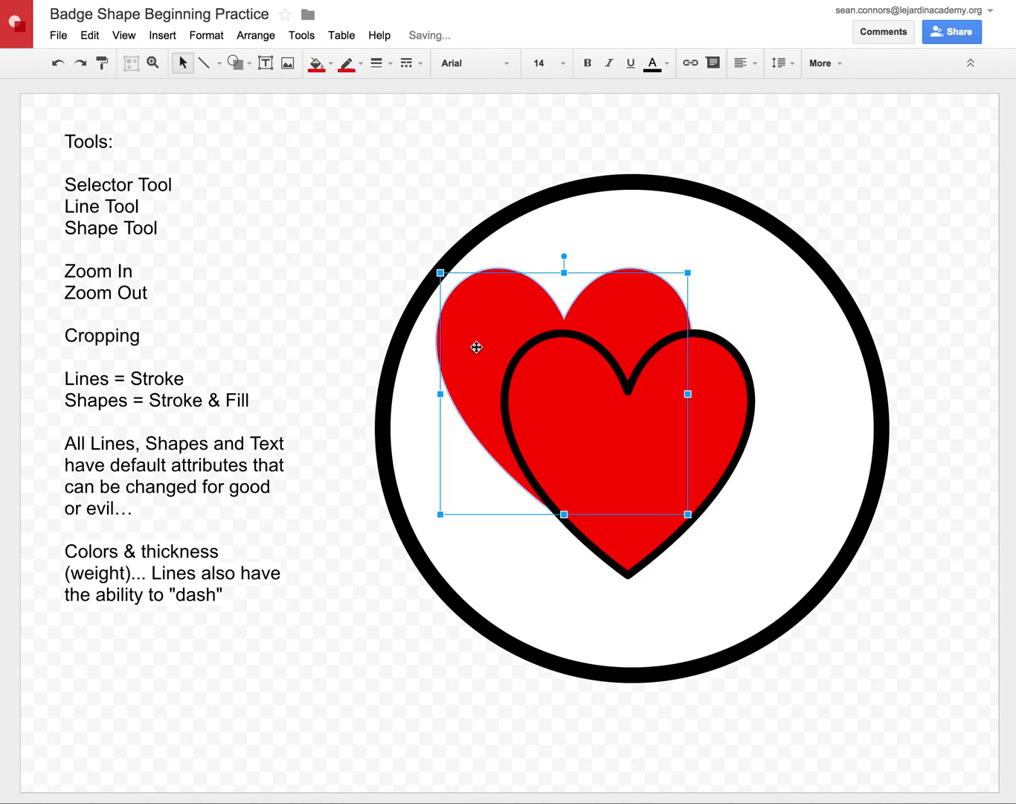
pyautogui.click(349, 64)
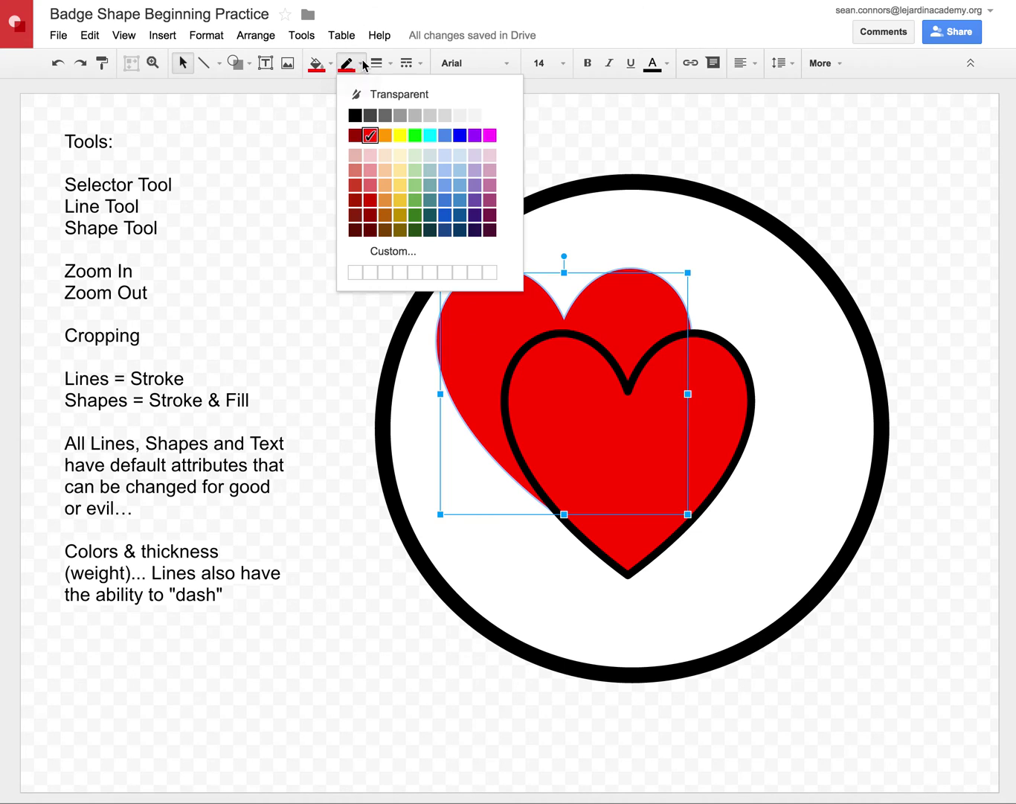
pyautogui.click(355, 116)
pyautogui.click(343, 241)
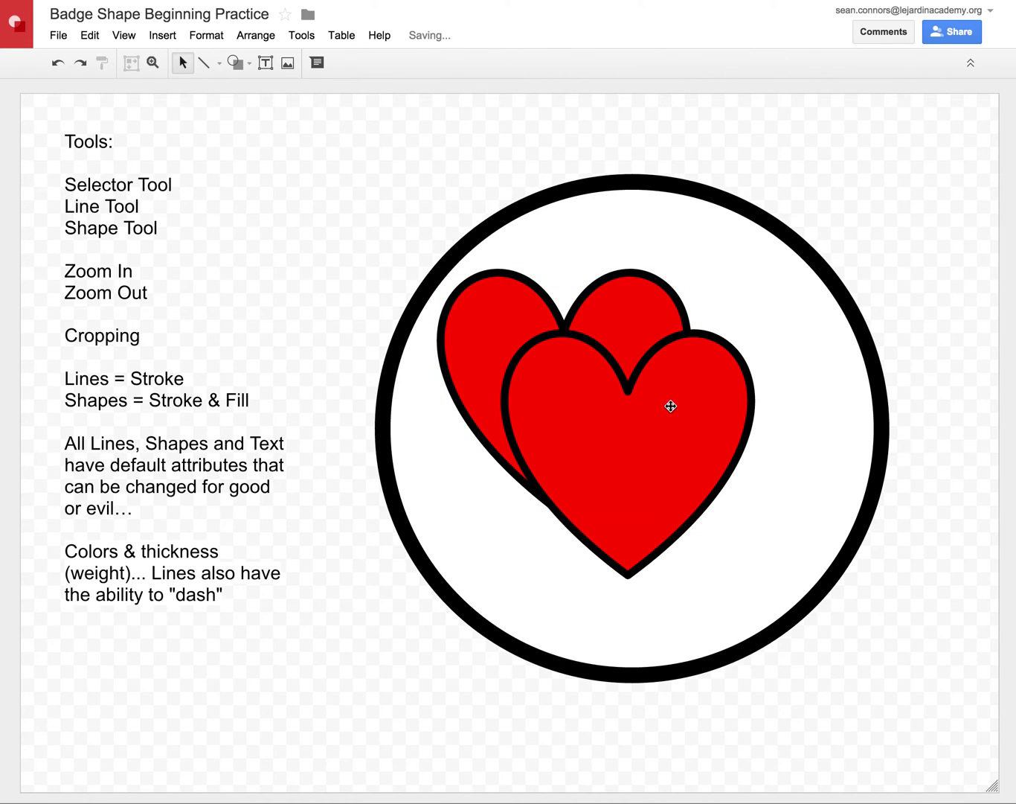
# Step: Move the front heart farther down and to the right inside the circle and change its fill color to black
pyautogui.moveTo(692, 404); pyautogui.dragTo(738, 421)
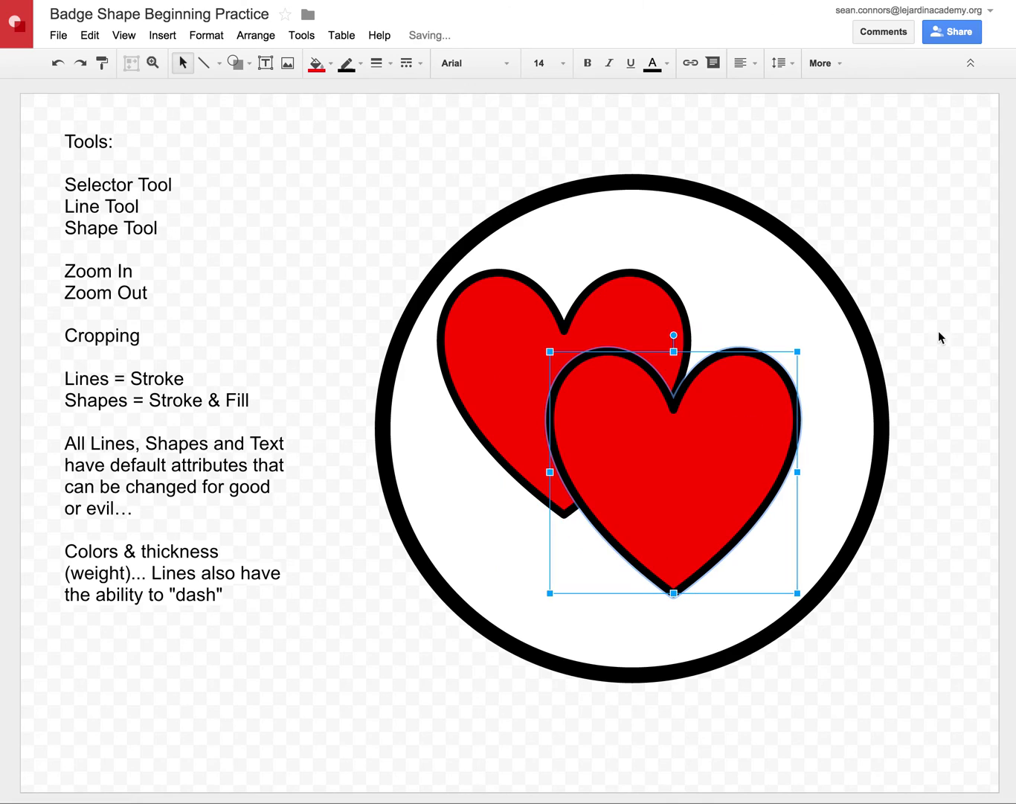
pyautogui.click(926, 298)
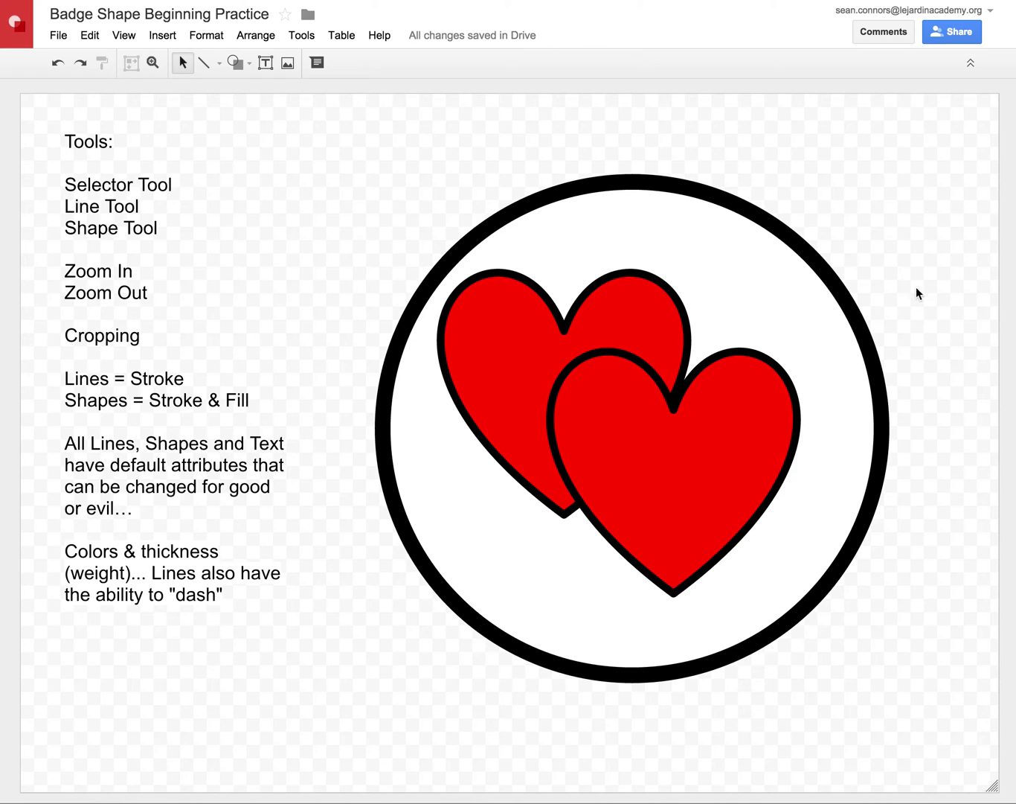
pyautogui.click(665, 425)
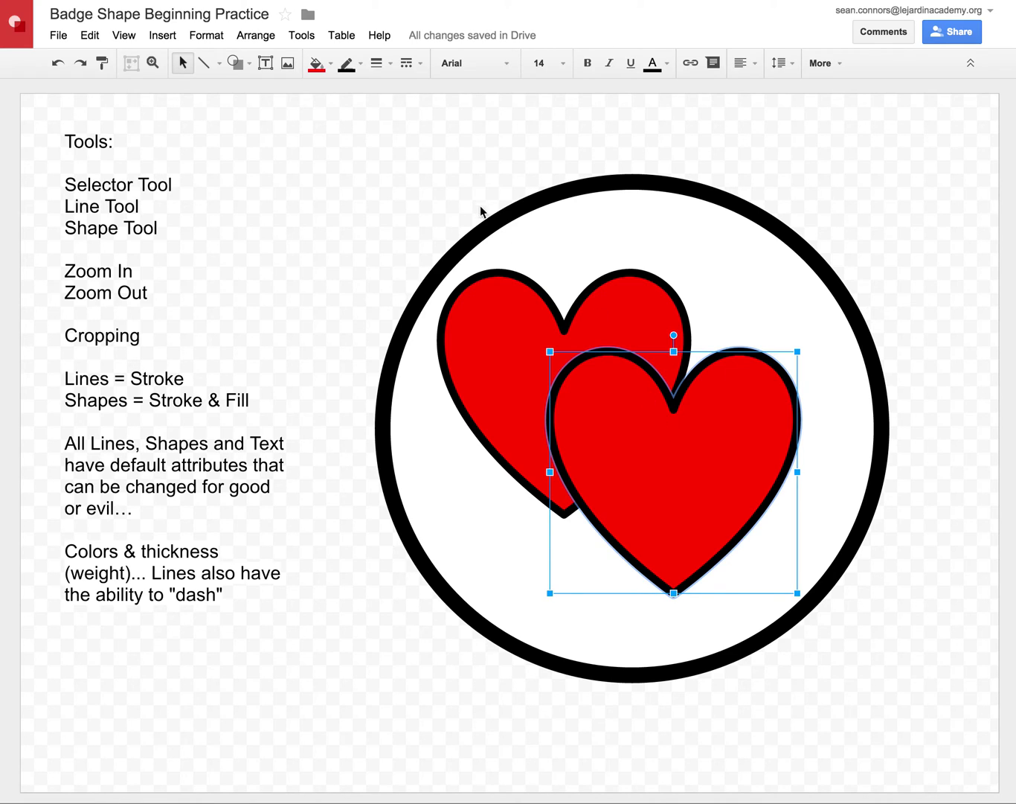
pyautogui.click(333, 63)
pyautogui.click(326, 111)
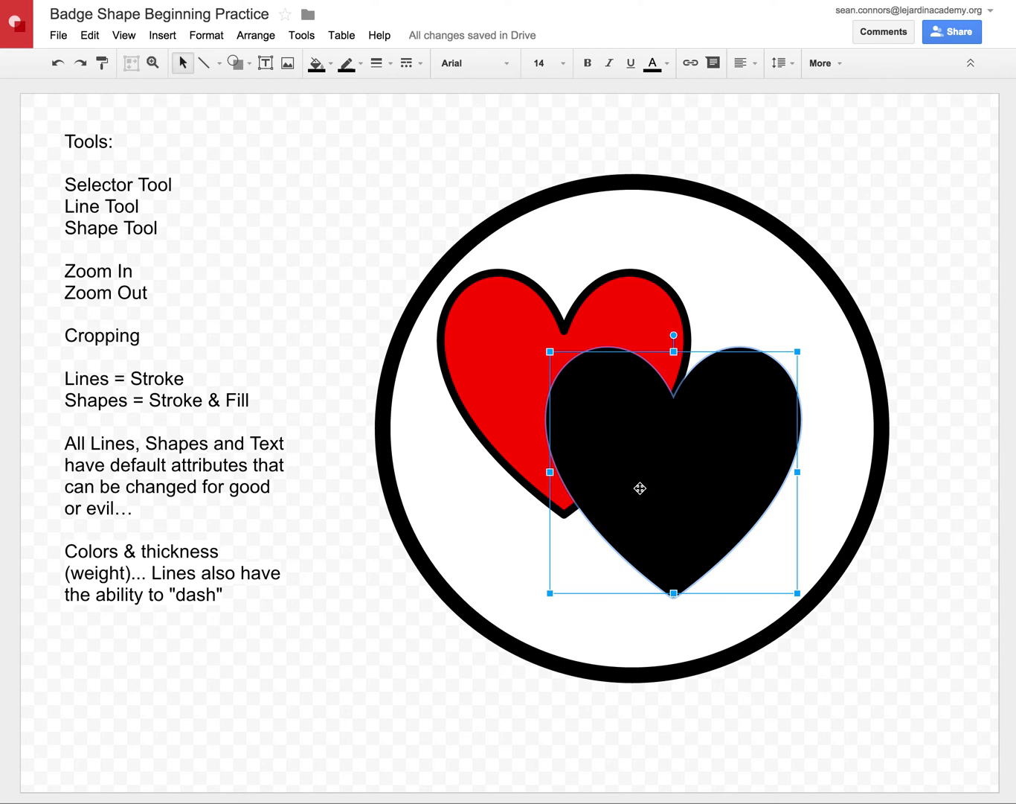
# Step: Send the black heart backward so it sits behind the red heart, and deselect it
pyautogui.rightClick(638, 440)
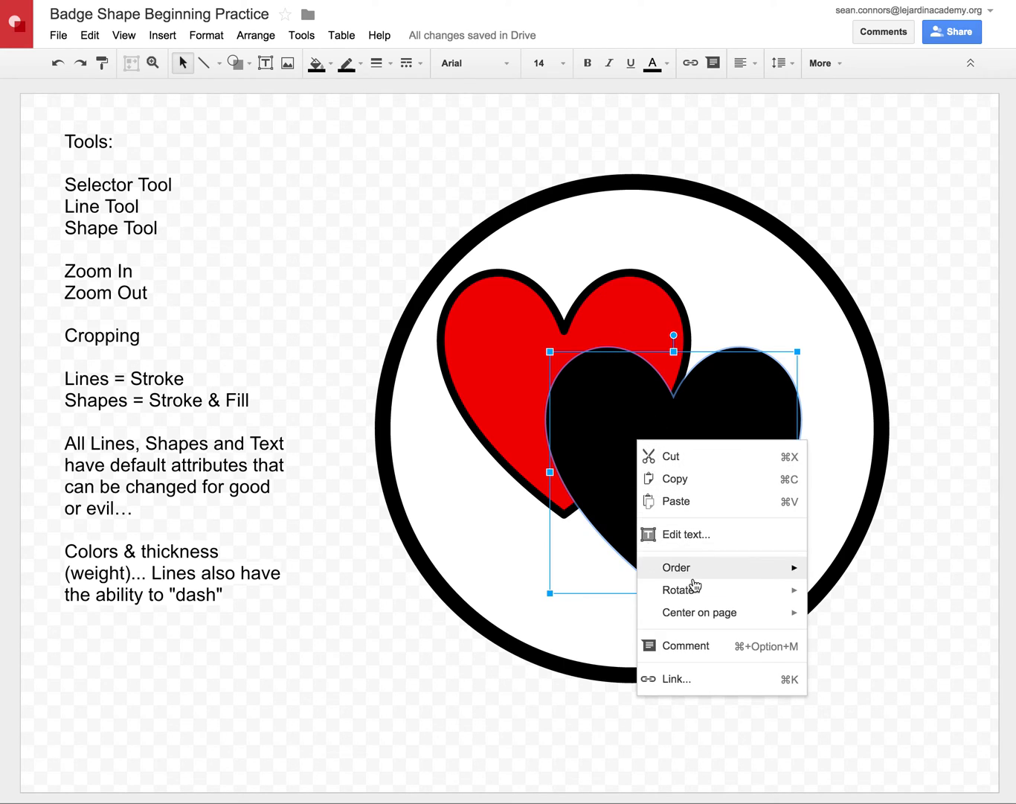
pyautogui.moveTo(695, 577)
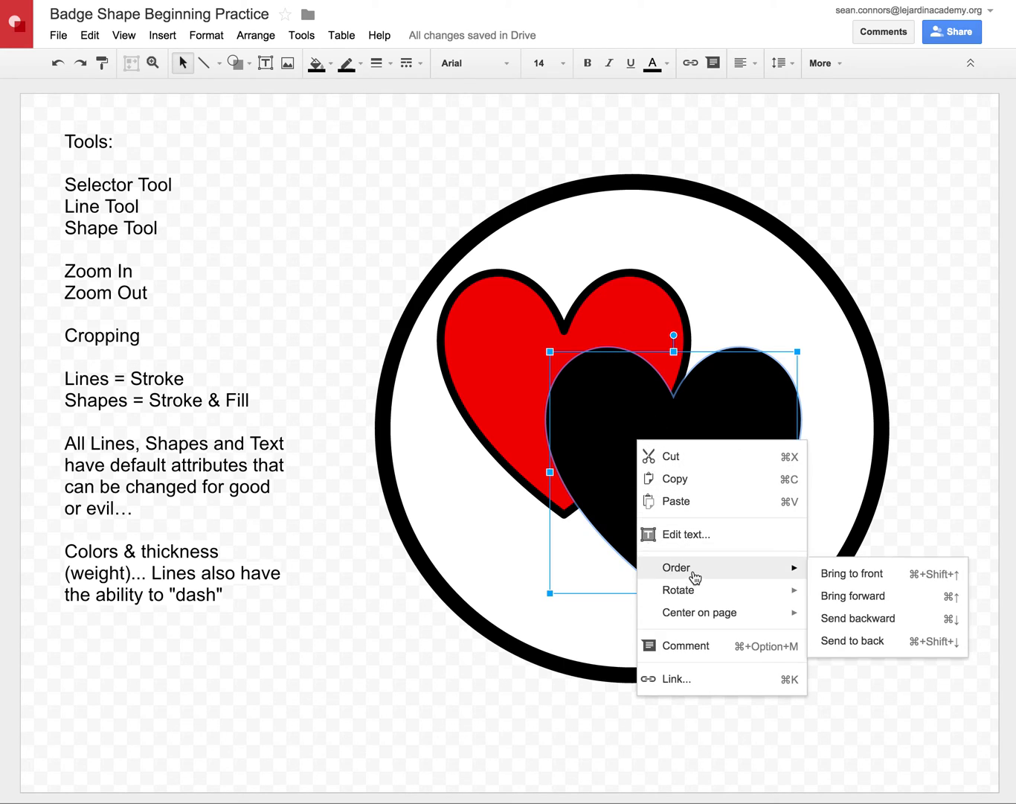
pyautogui.click(856, 618)
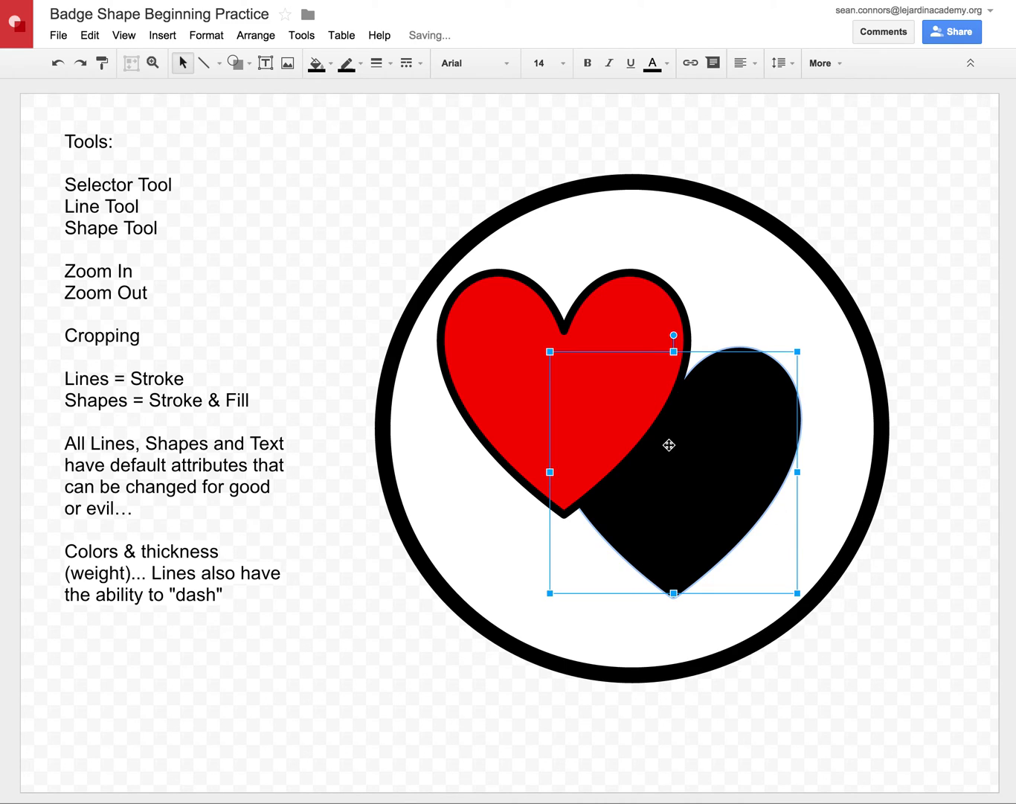
pyautogui.click(905, 409)
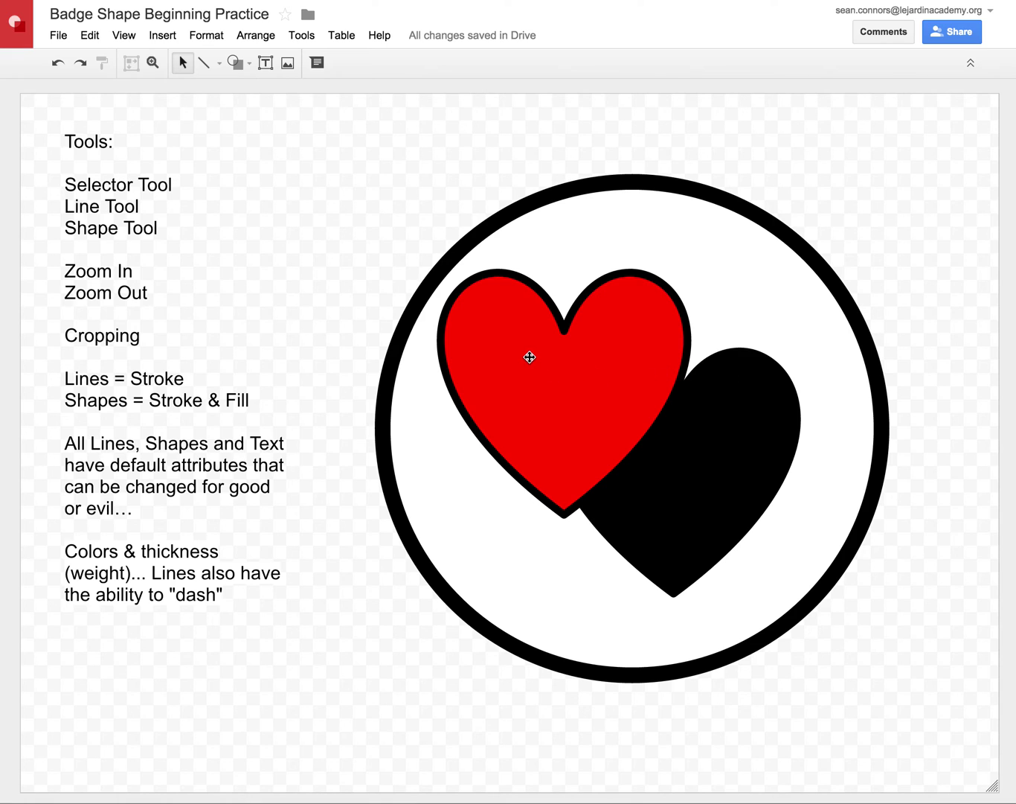
# Step: Move the red heart onto the black heart, offset slightly up and left as a drop shadow, nudge it right and deselect it
pyautogui.moveTo(528, 356); pyautogui.dragTo(627, 426)
pyautogui.click(924, 415)
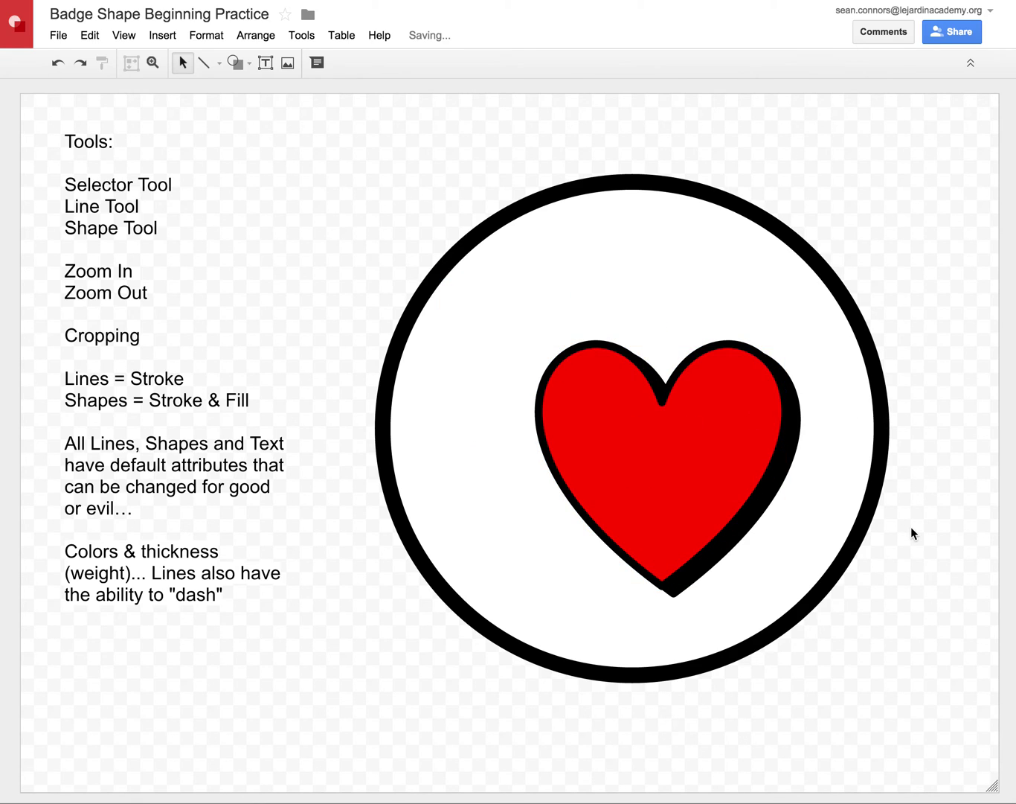
pyautogui.click(730, 459)
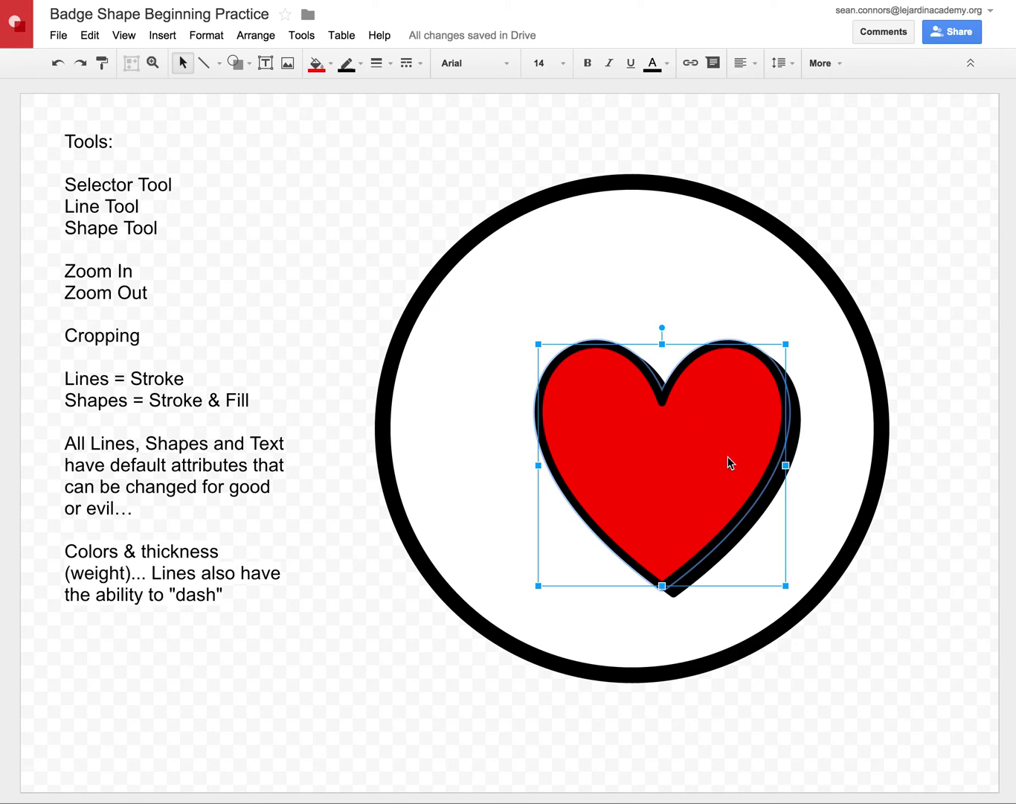
pyautogui.press('Right')
pyautogui.press('Right')
pyautogui.click(967, 441)
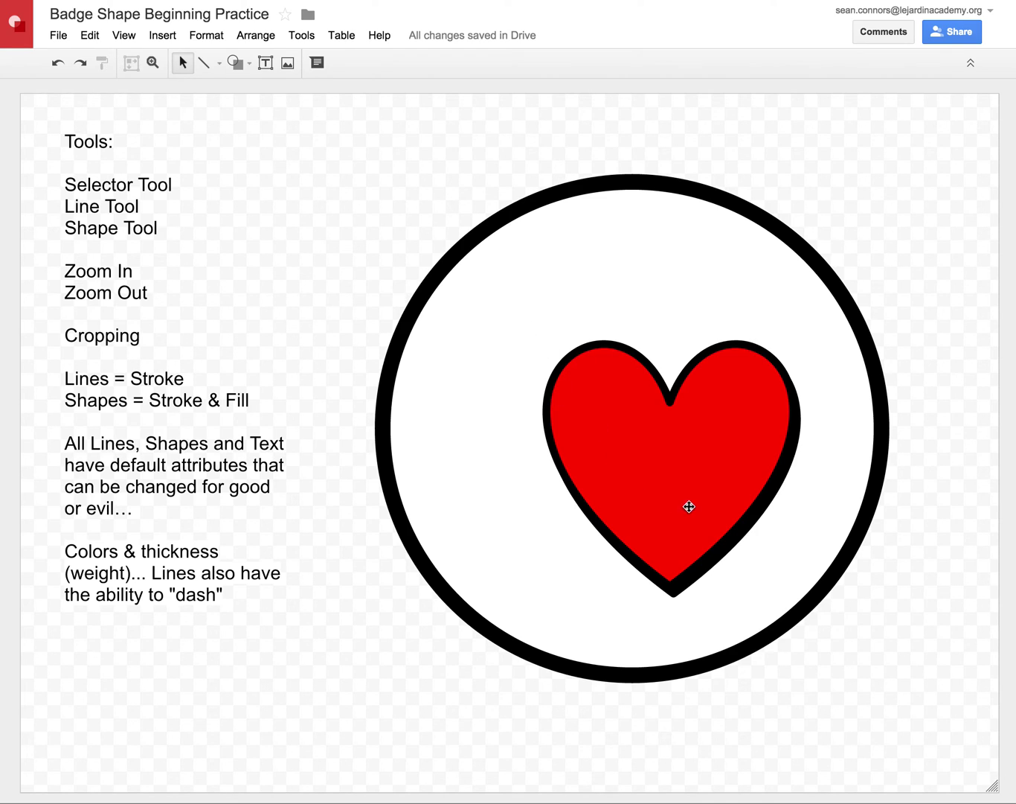
# Step: Move the red heart off the black heart and back onto it, offset farther up and left for a larger drop shadow
pyautogui.click(635, 372)
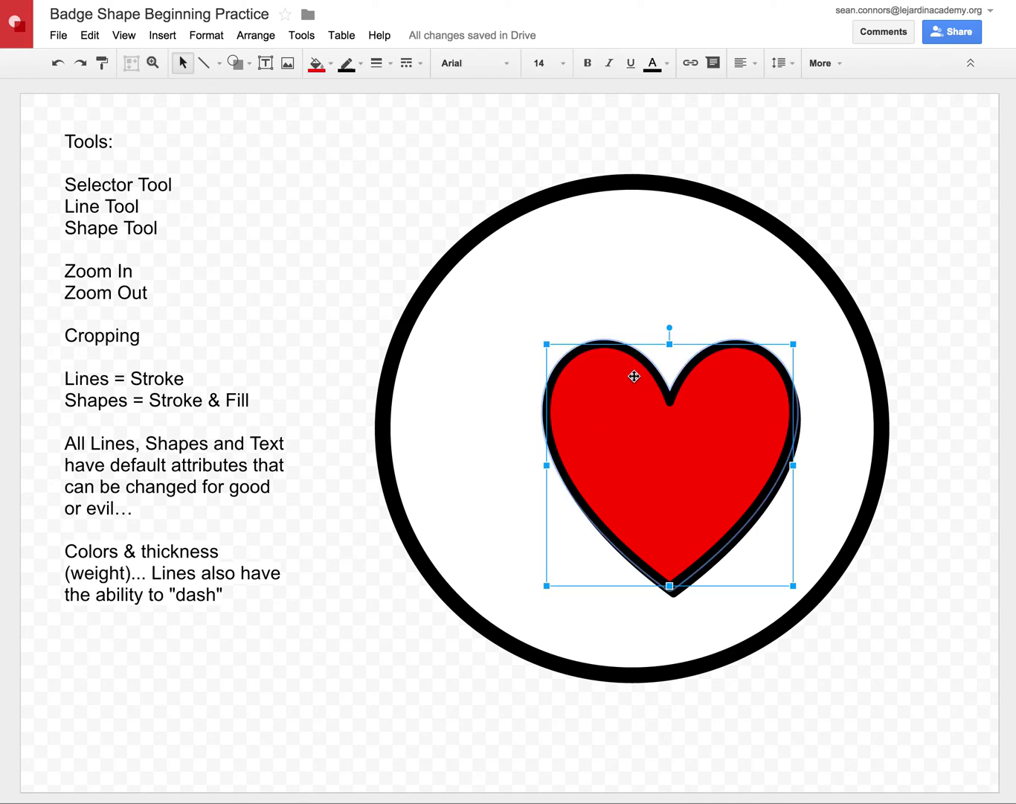
pyautogui.moveTo(649, 420); pyautogui.dragTo(617, 375)
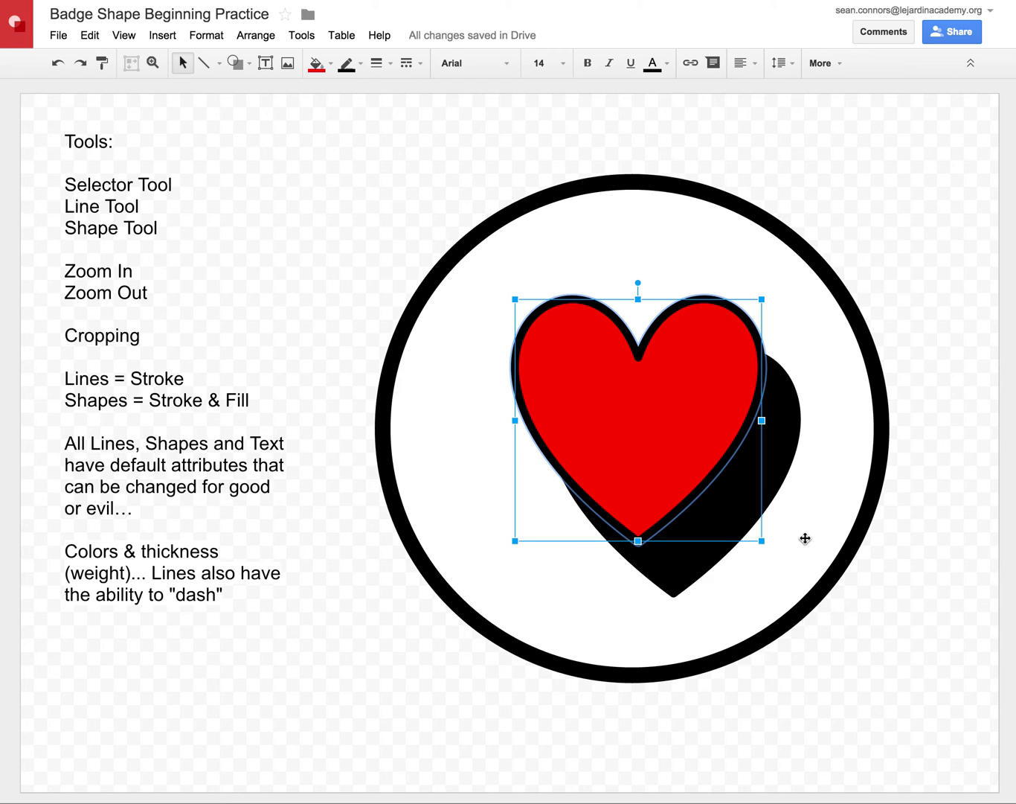
pyautogui.click(669, 418)
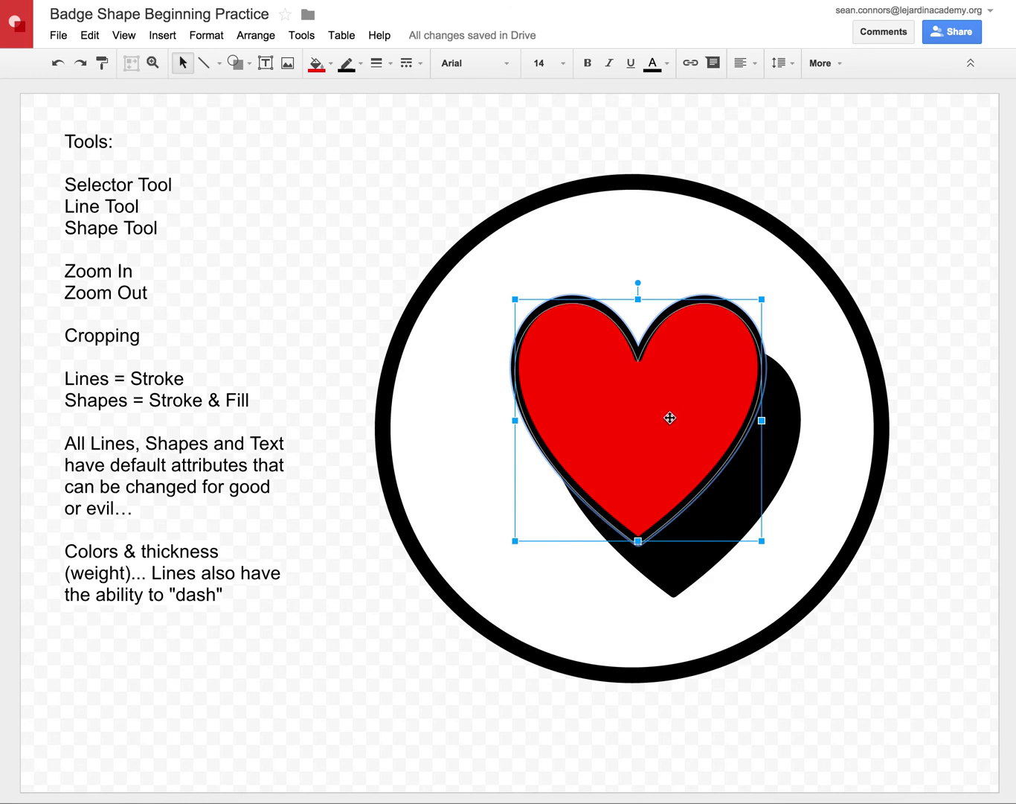
pyautogui.moveTo(670, 418); pyautogui.dragTo(695, 452)
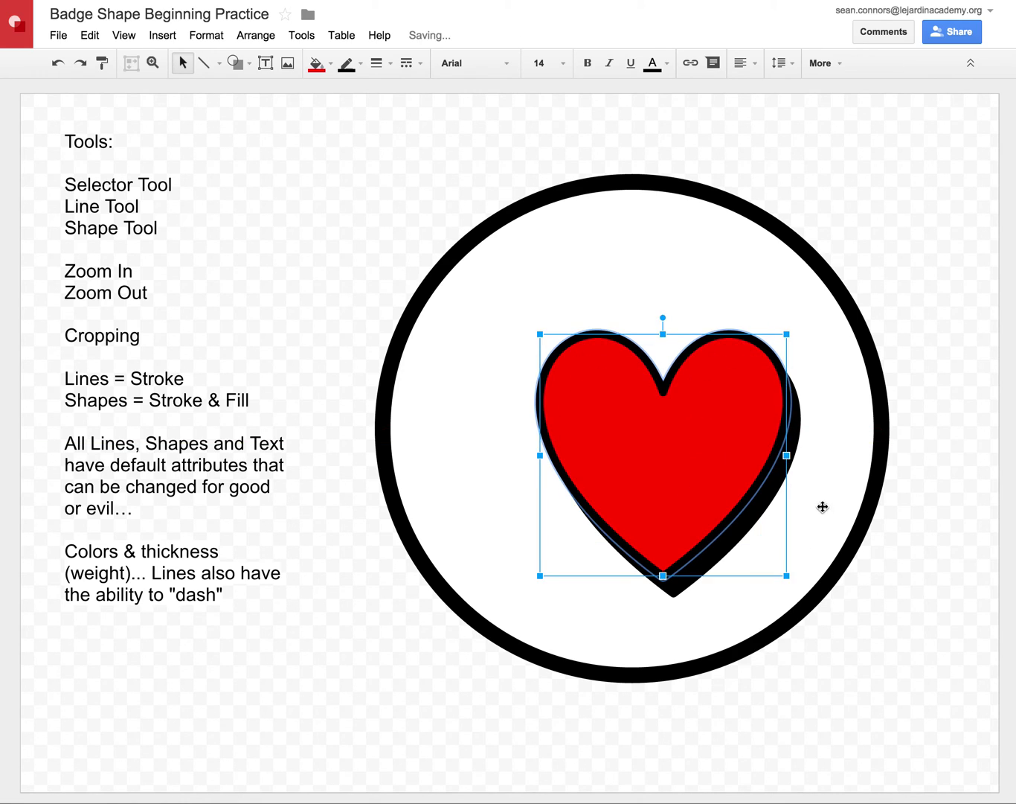
pyautogui.click(885, 522)
# Step: Nudge the red heart slightly right over its black shadow and deselect it
pyautogui.click(727, 431)
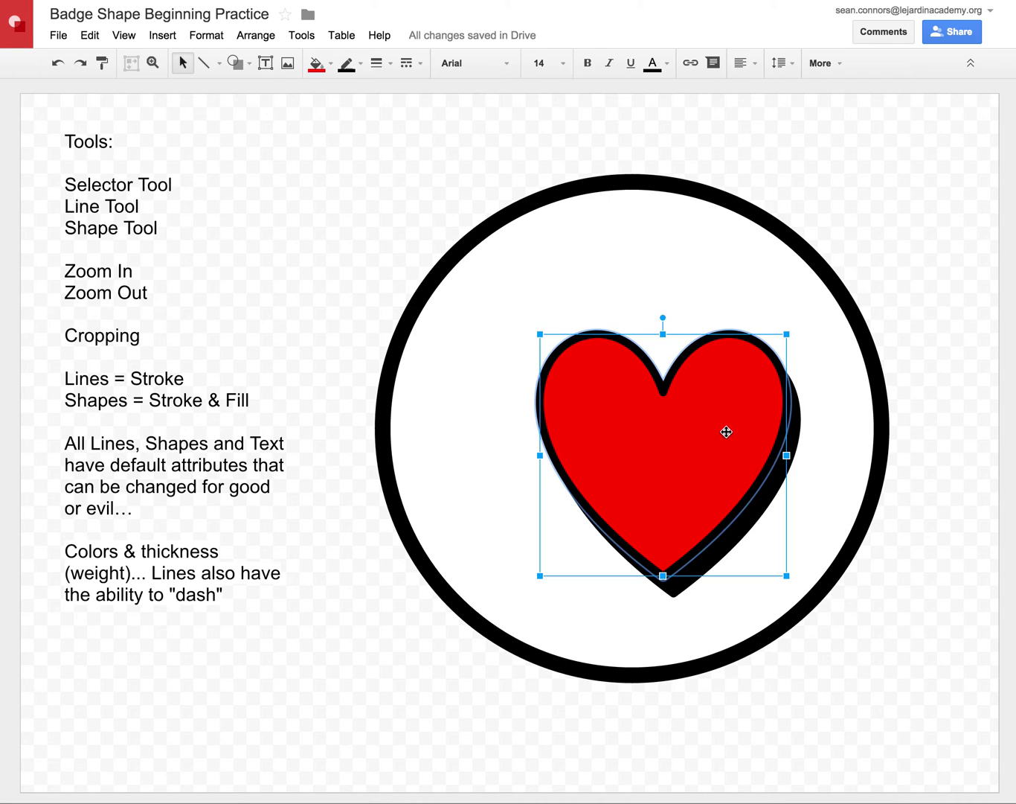
pyautogui.moveTo(727, 431); pyautogui.dragTo(730, 433)
pyautogui.click(931, 486)
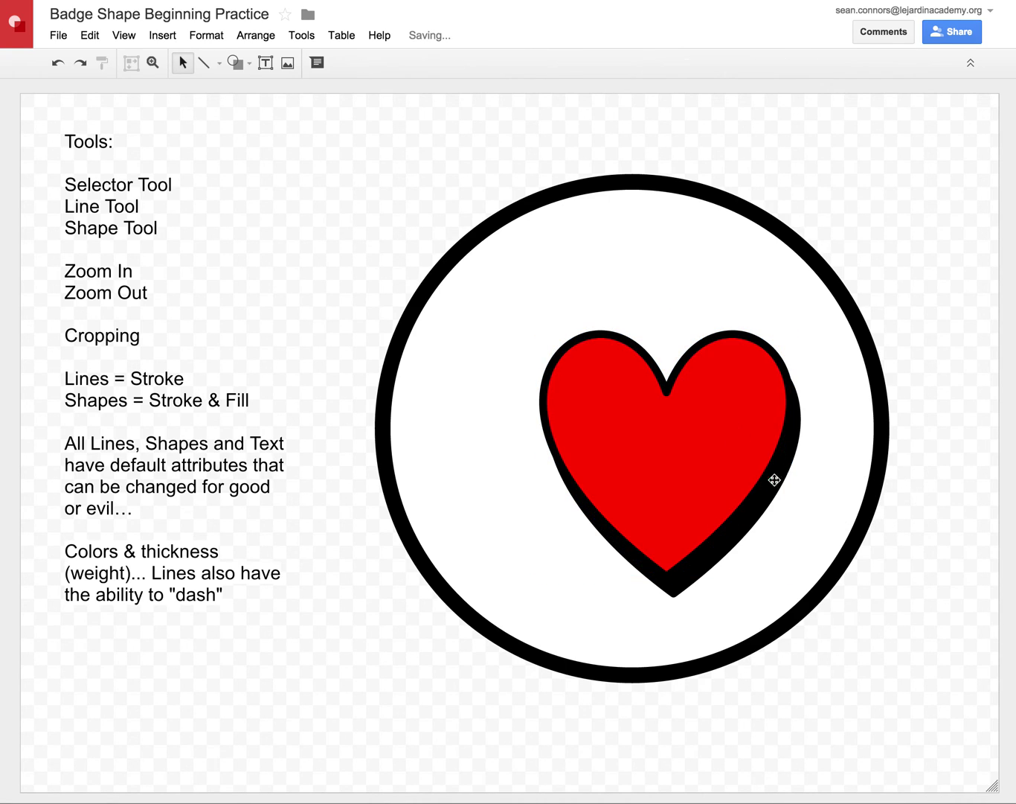
pyautogui.click(733, 463)
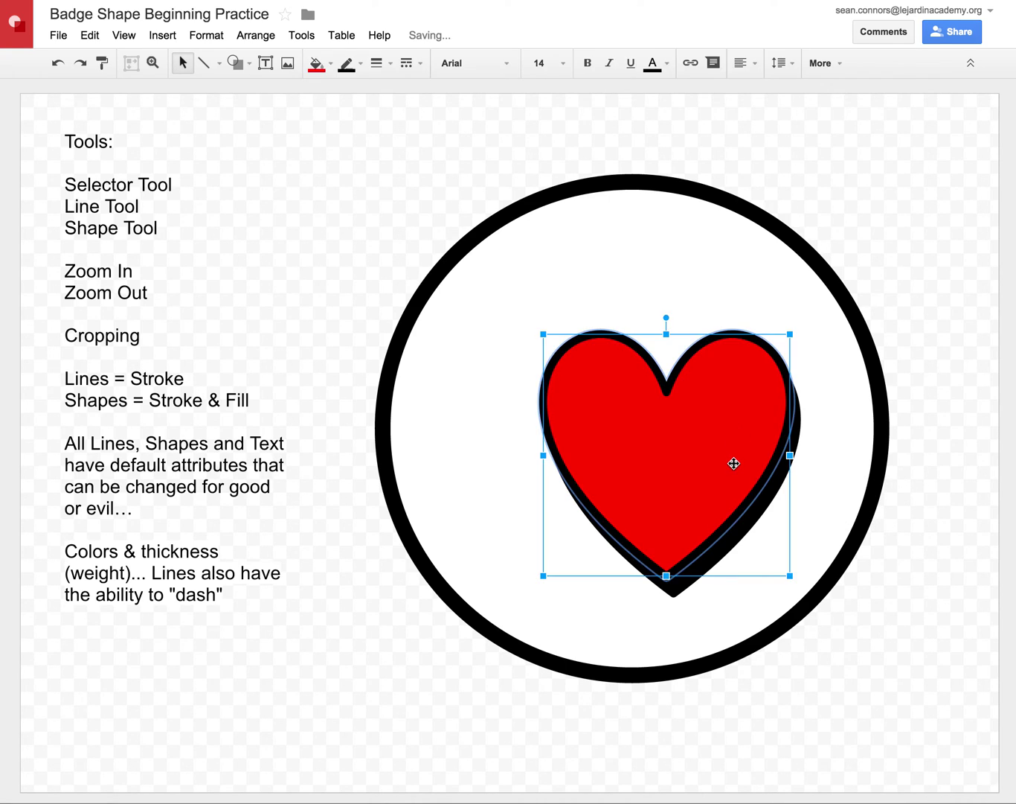
pyautogui.click(931, 512)
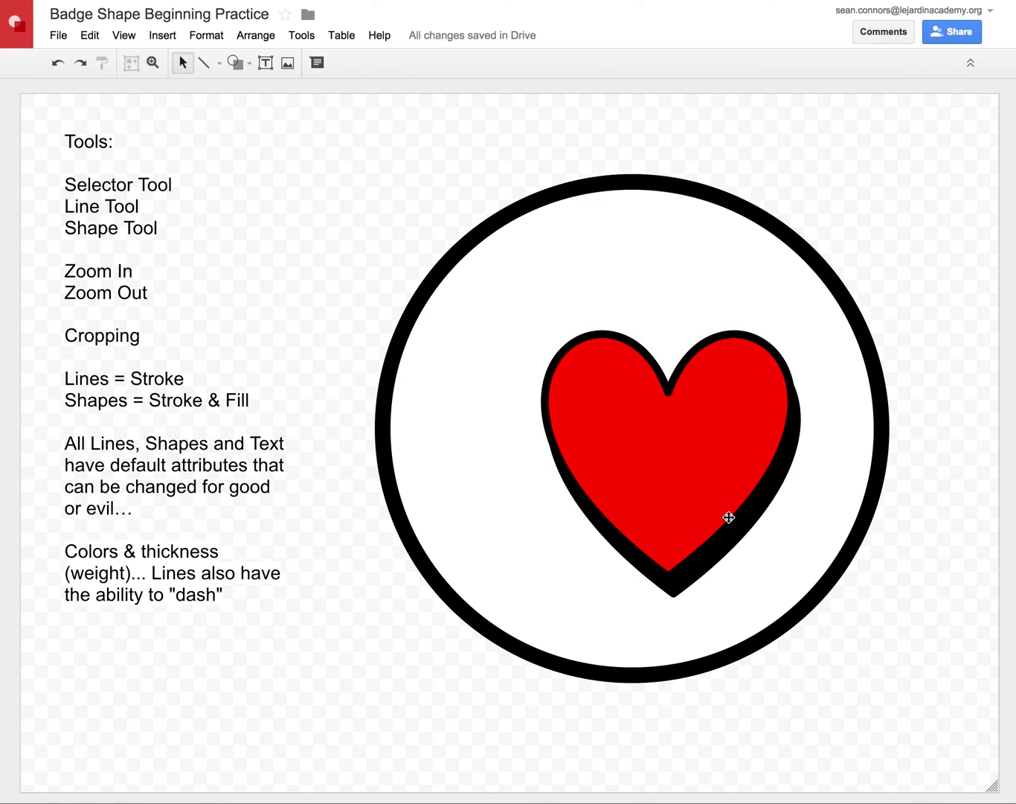
# Step: Group the red heart with its black shadow heart, move the group to the center of the circle and deselect it
pyautogui.click(714, 481)
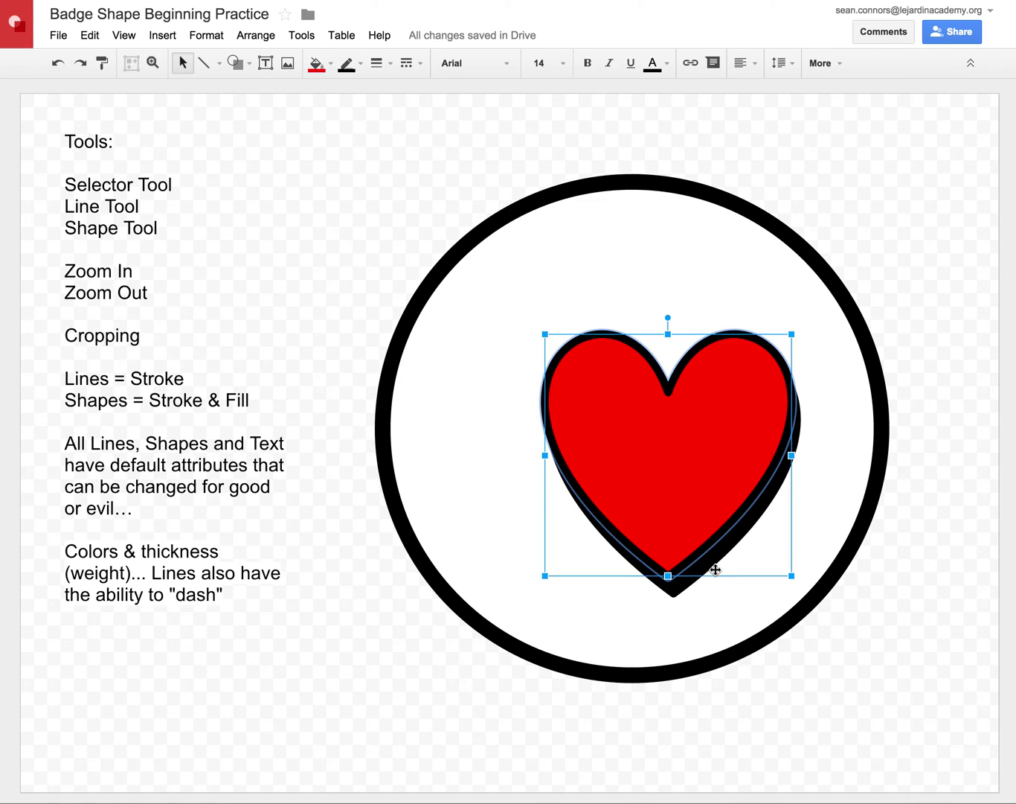
pyautogui.click(679, 584)
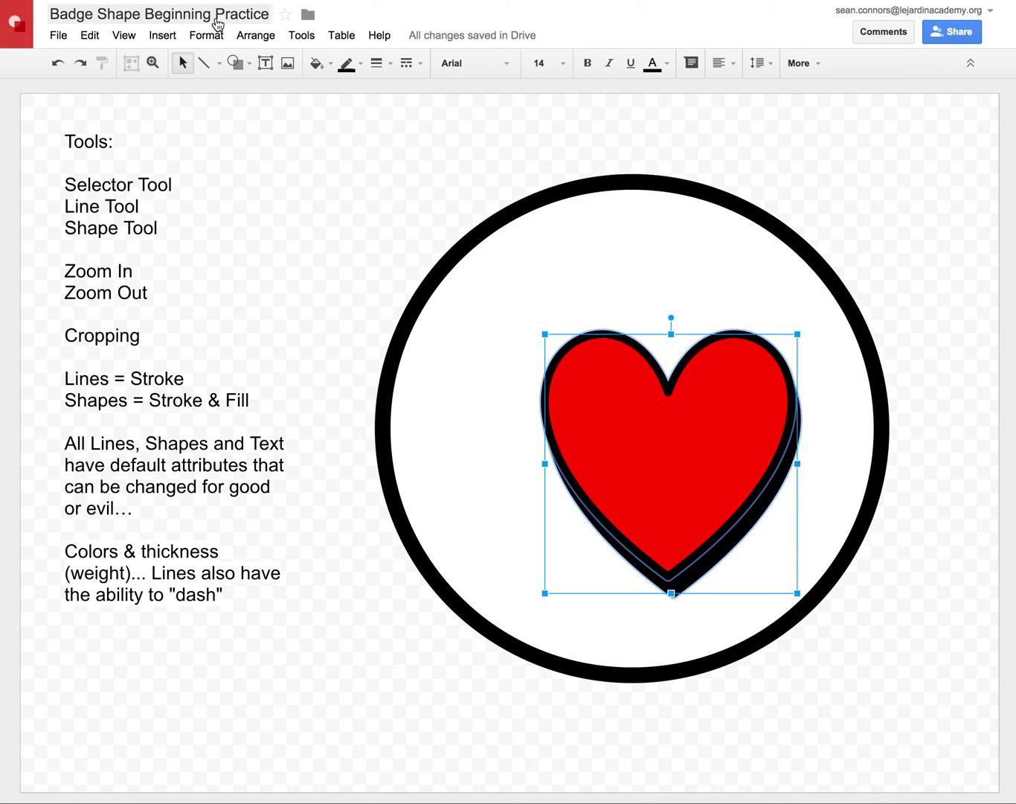
pyautogui.click(251, 38)
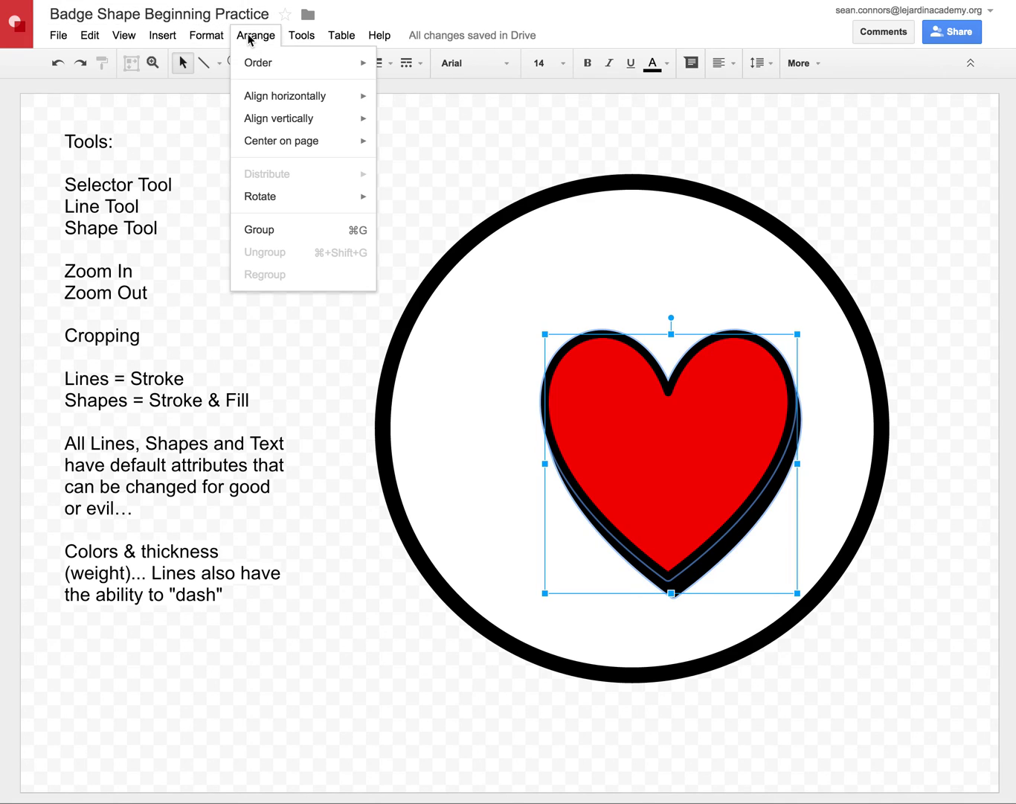
pyautogui.click(270, 230)
pyautogui.moveTo(708, 432); pyautogui.dragTo(675, 419)
pyautogui.click(895, 245)
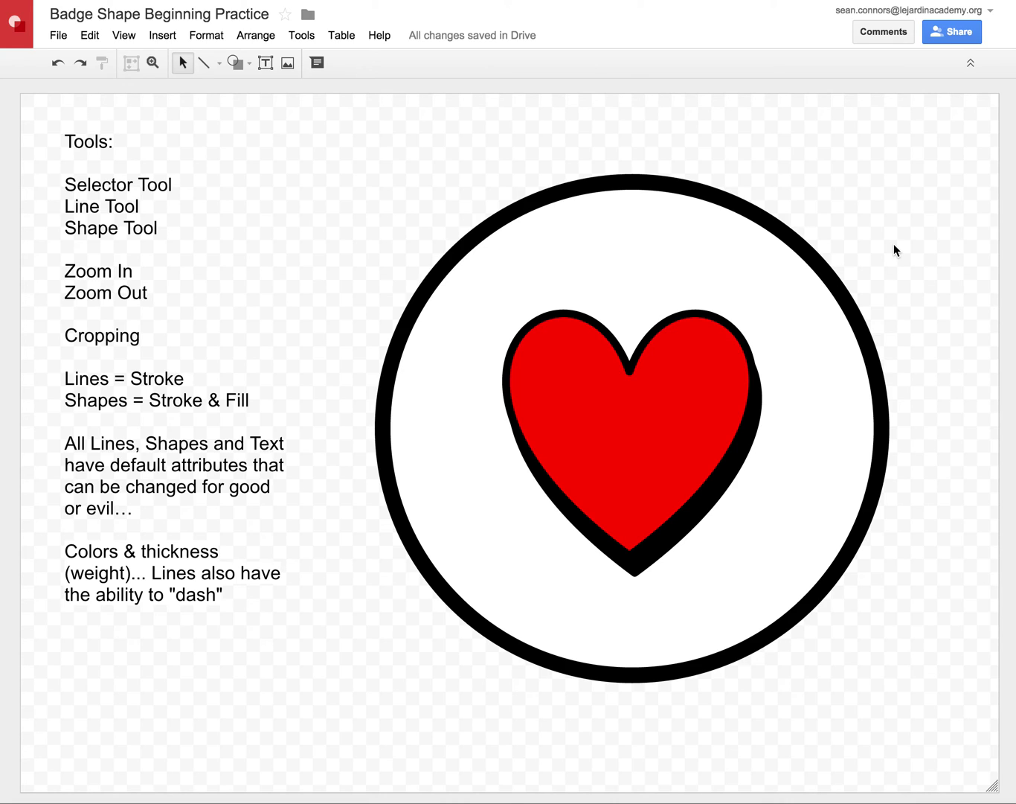
# Step: Ungroup the red heart and its black shadow, and deselect them
pyautogui.click(678, 390)
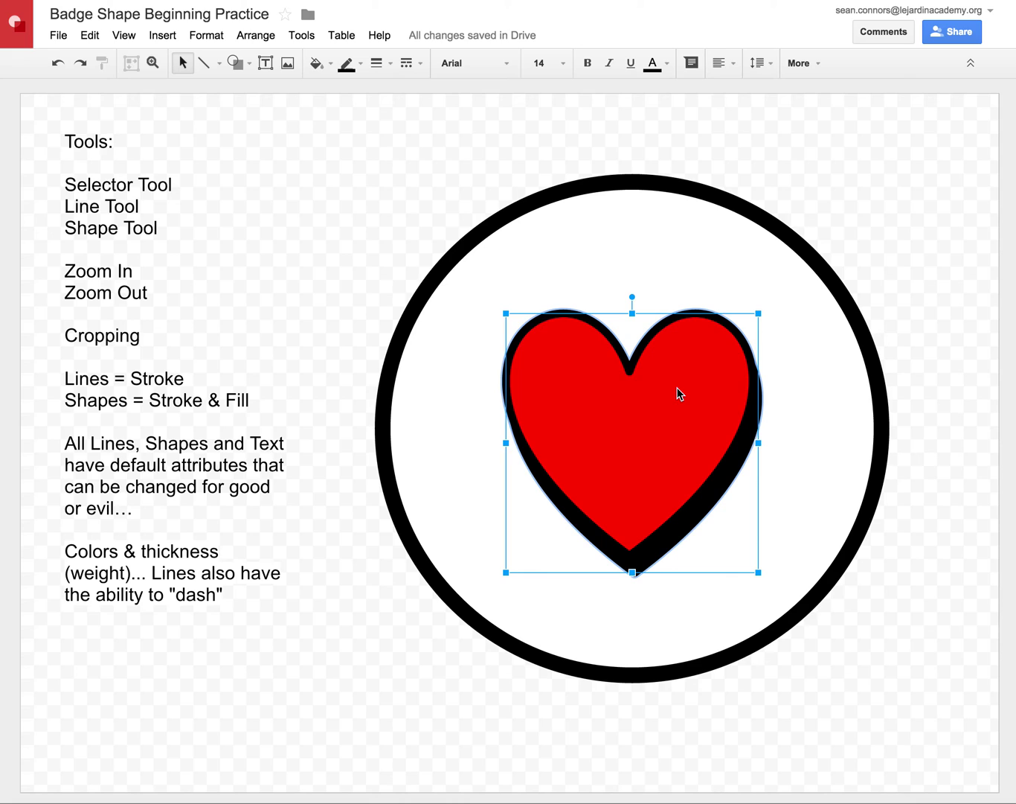
pyautogui.rightClick(677, 388)
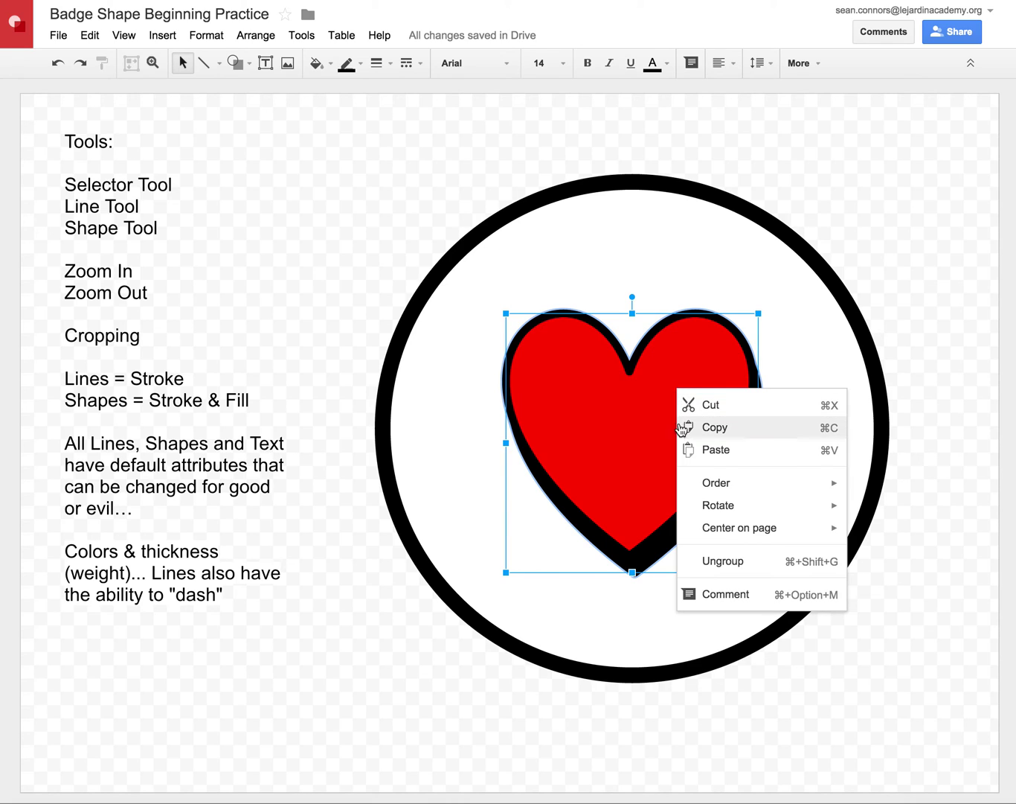
pyautogui.click(710, 561)
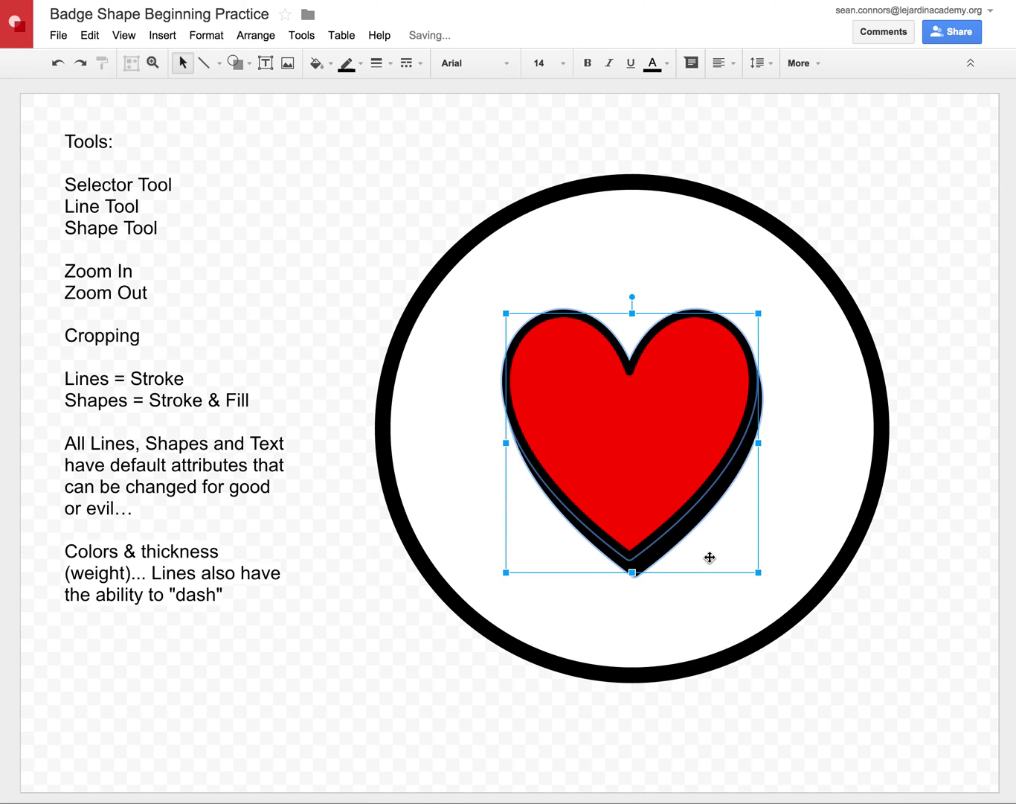
pyautogui.click(402, 190)
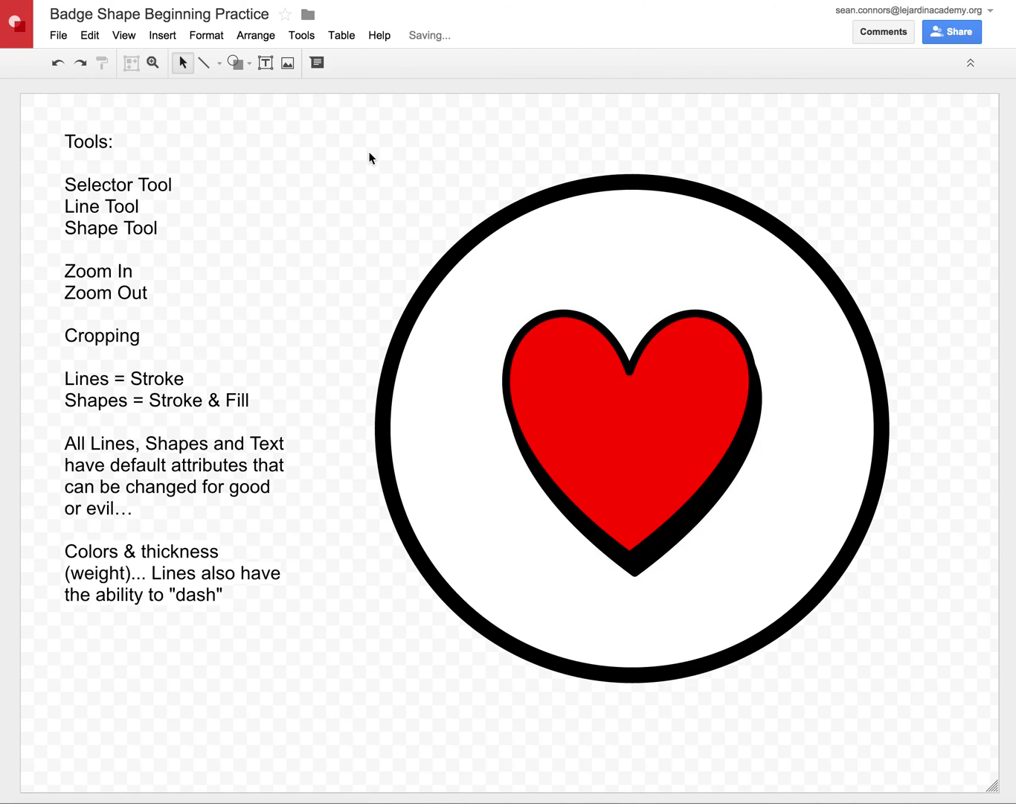
# Step: Draw a diagonal arrow across the heart from its lower right side to just beyond its upper left lobe
pyautogui.click(220, 63)
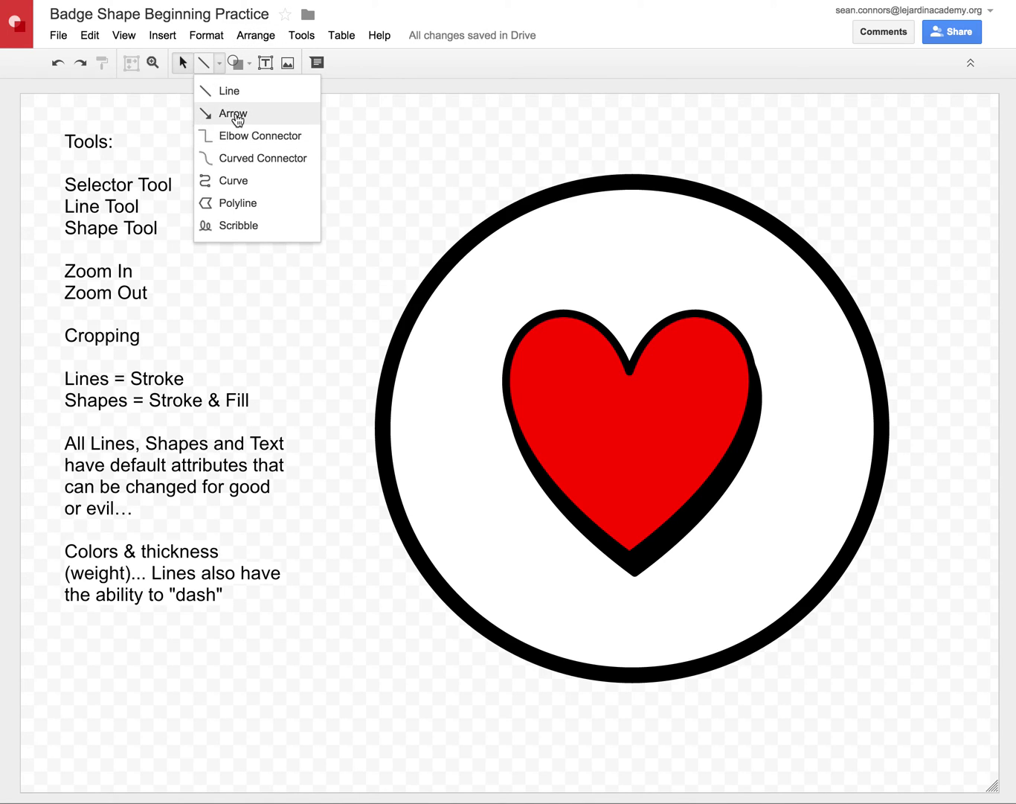
pyautogui.click(234, 114)
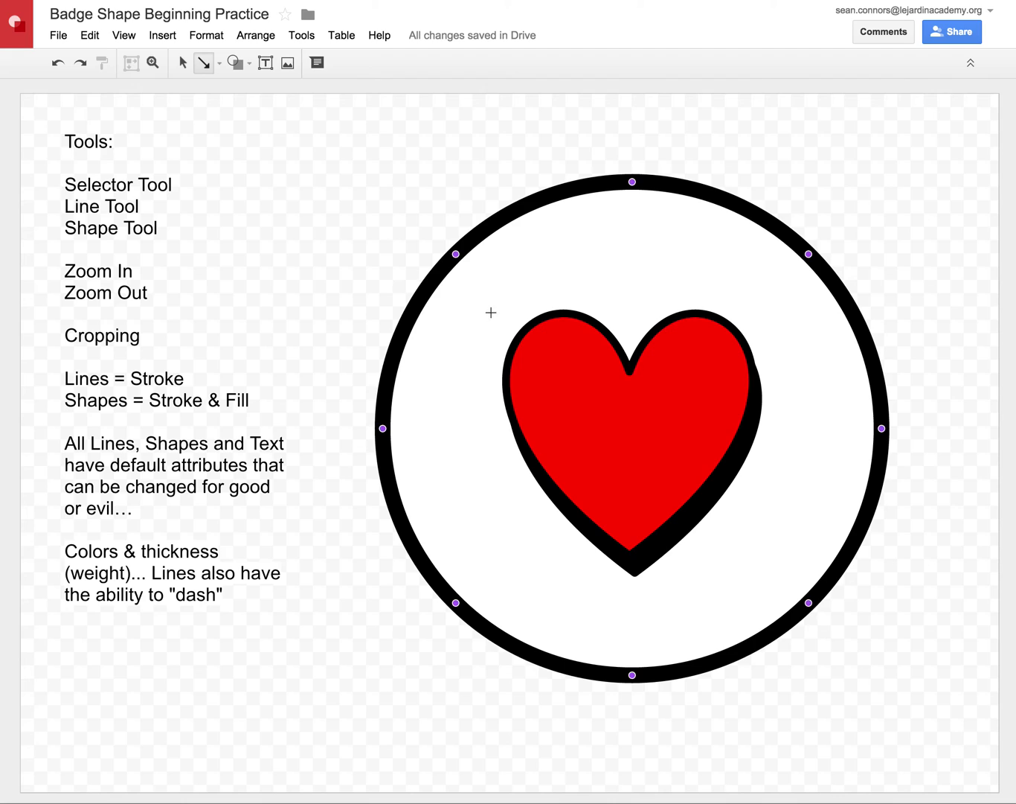
pyautogui.moveTo(747, 536)
pyautogui.mouseDown()
pyautogui.moveTo(522, 379)
pyautogui.moveTo(495, 316)
pyautogui.mouseUp()
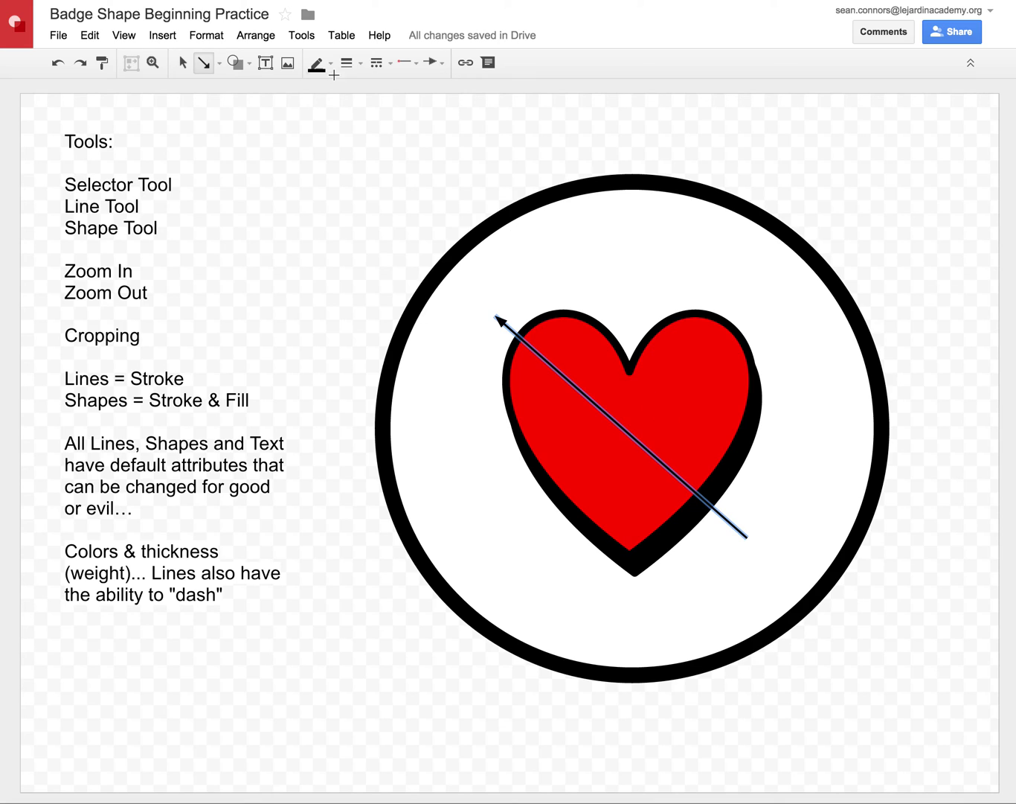
# Step: Try a 12px line weight on the arrow and reduce it to a much thinner weight
pyautogui.click(361, 64)
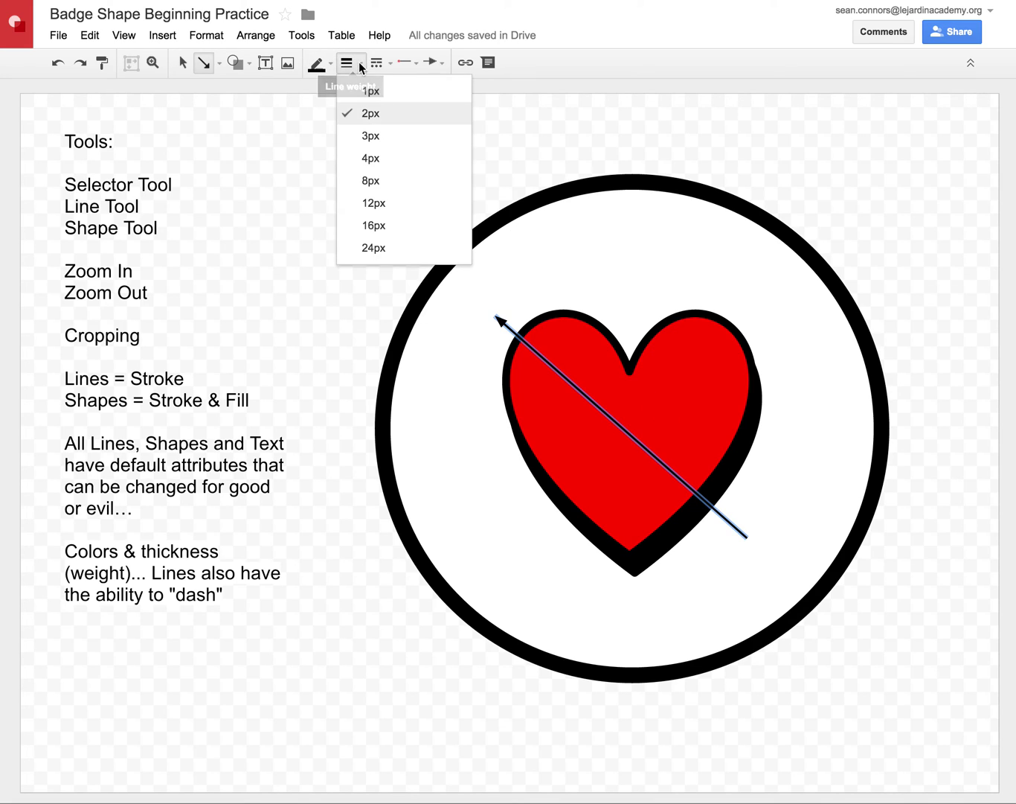
pyautogui.click(381, 205)
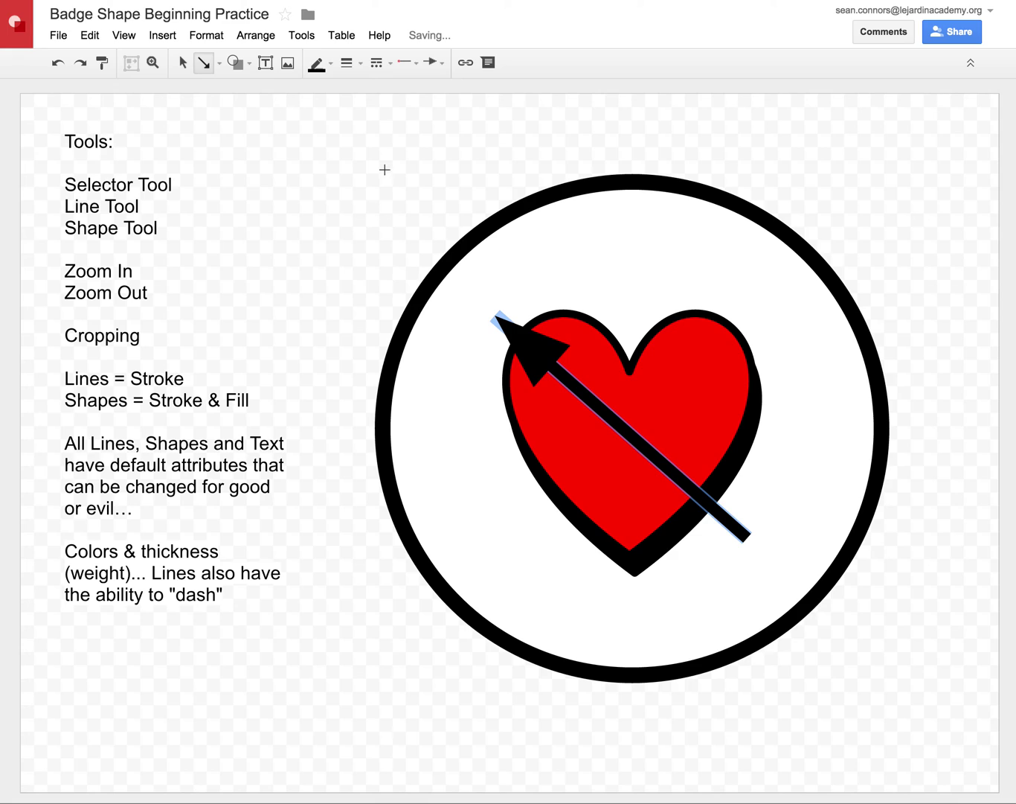
pyautogui.click(359, 63)
pyautogui.click(366, 139)
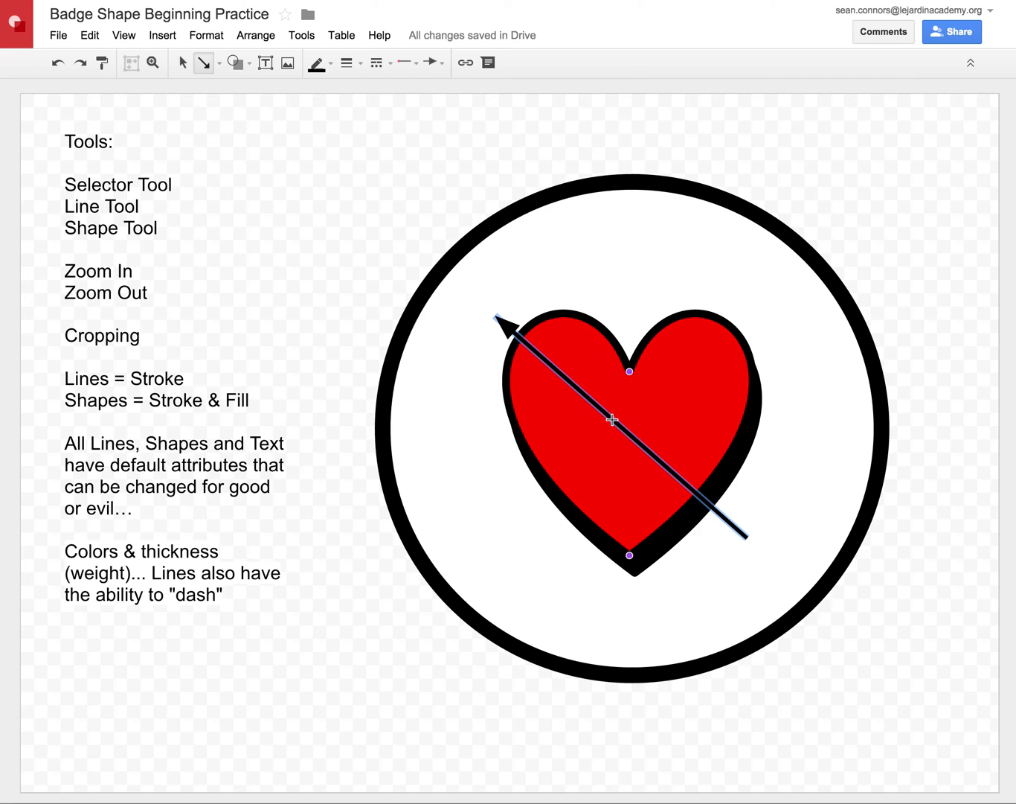
# Step: Send the diagonal arrow backward so it sits behind the red heart, and deselect it
pyautogui.click(182, 63)
pyautogui.click(669, 471)
pyautogui.rightClick(665, 468)
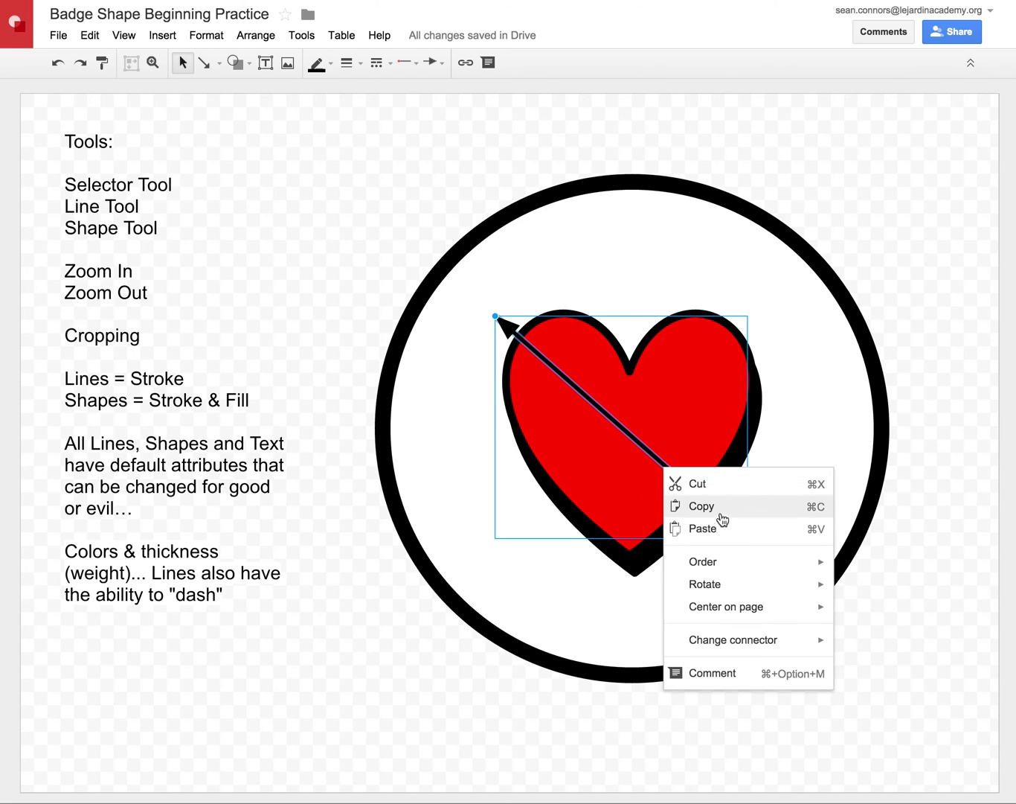
pyautogui.moveTo(718, 591)
pyautogui.moveTo(717, 564)
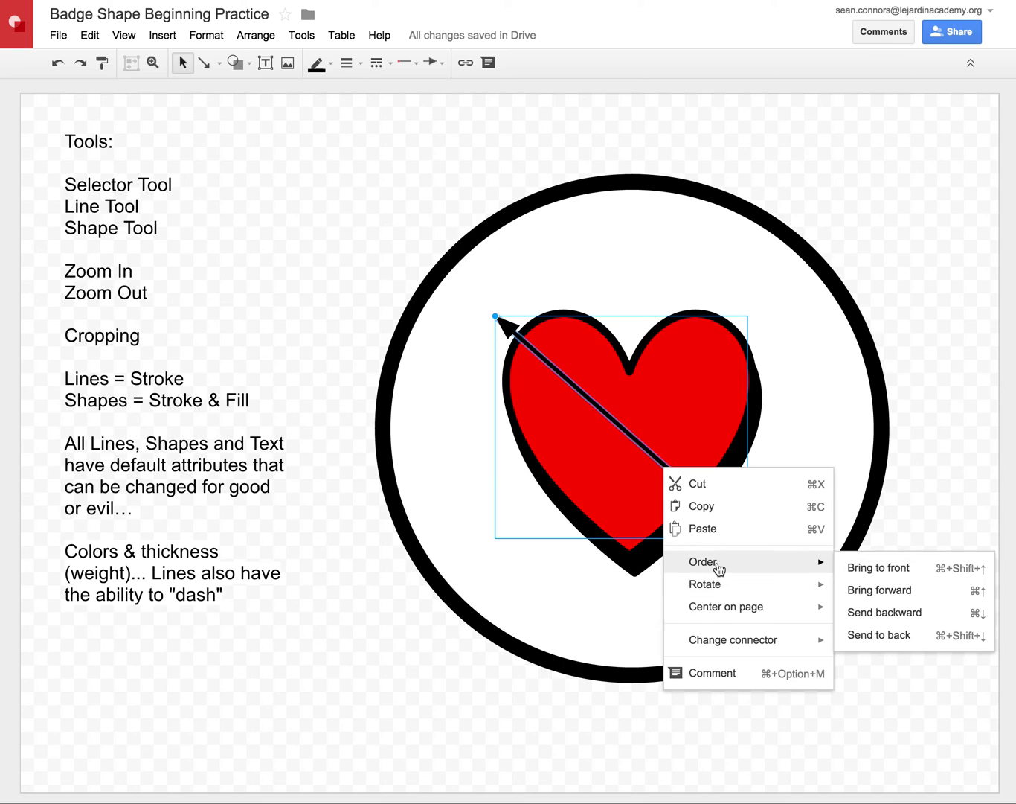
pyautogui.click(855, 613)
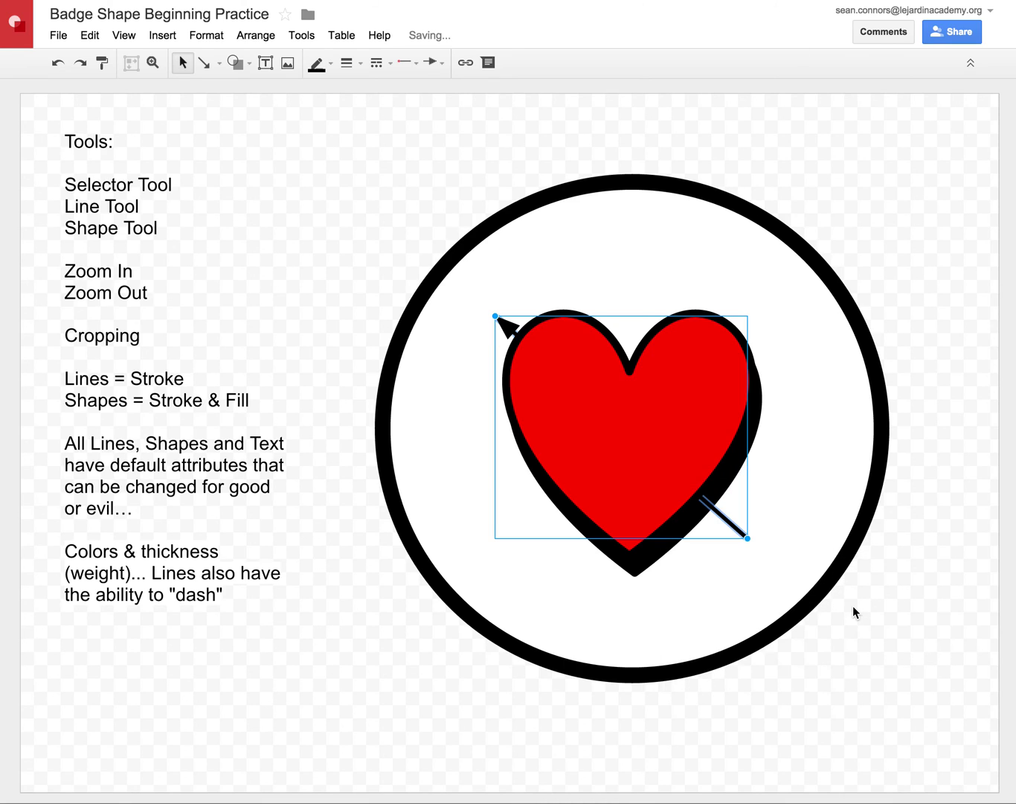
pyautogui.click(896, 636)
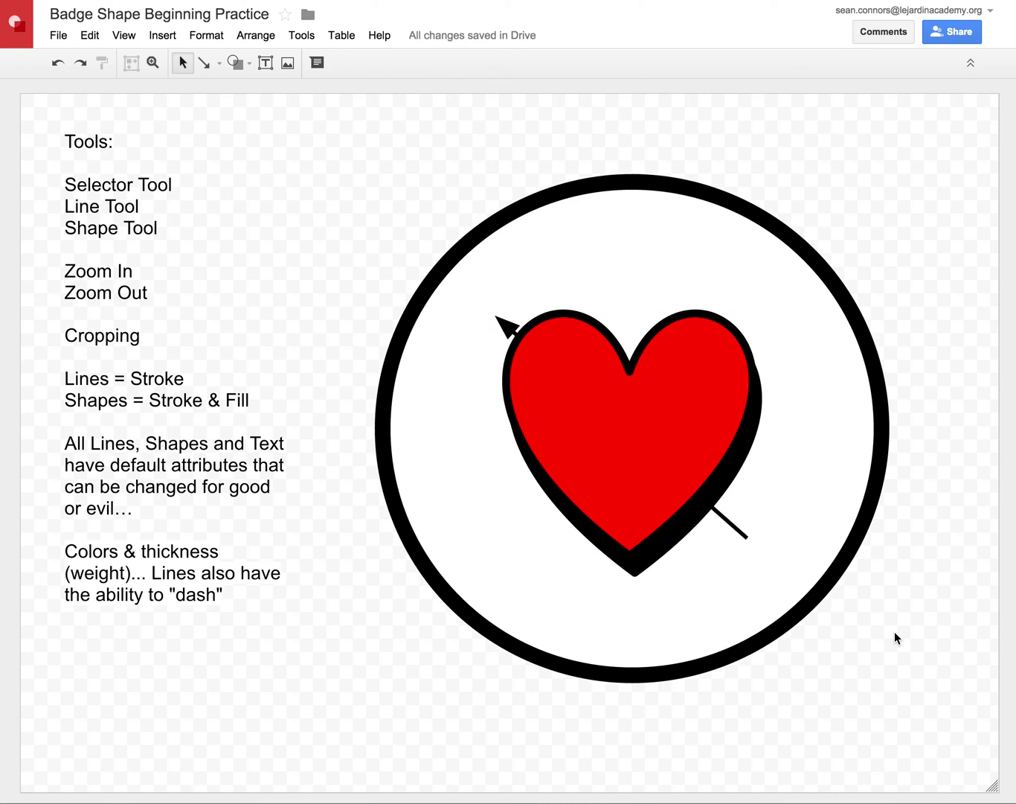
# Step: Try a solid circle on the arrow's tail end, replace it with a solid diamond and deselect the arrow
pyautogui.click(742, 537)
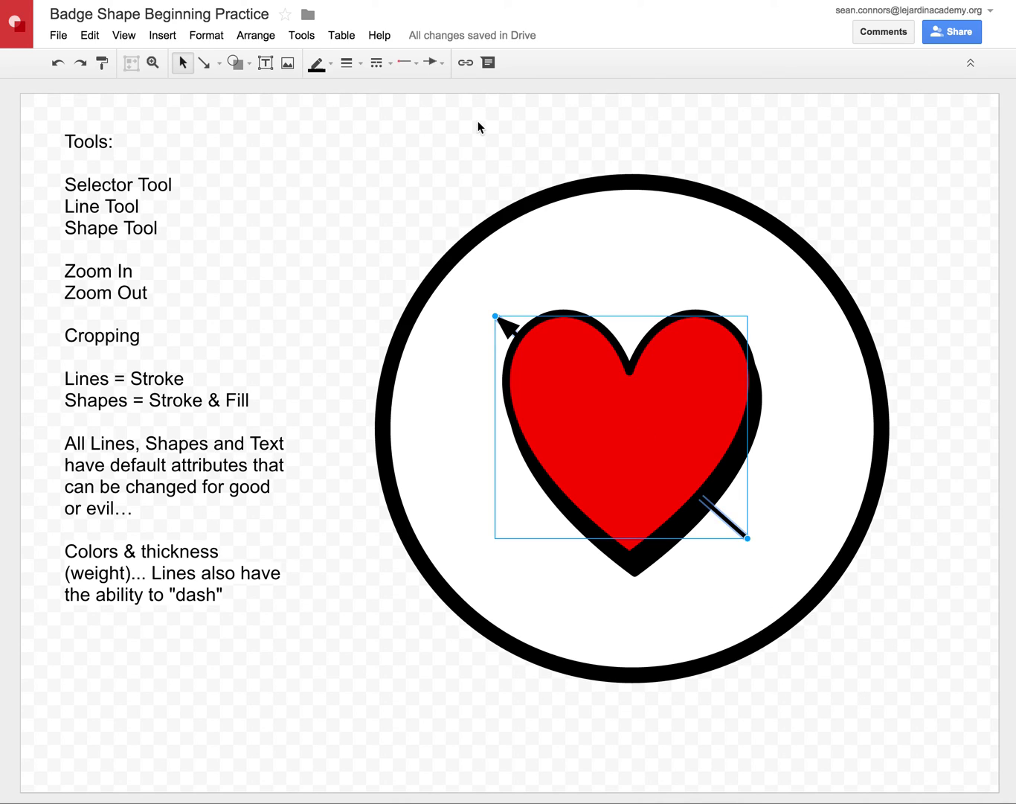
pyautogui.click(412, 64)
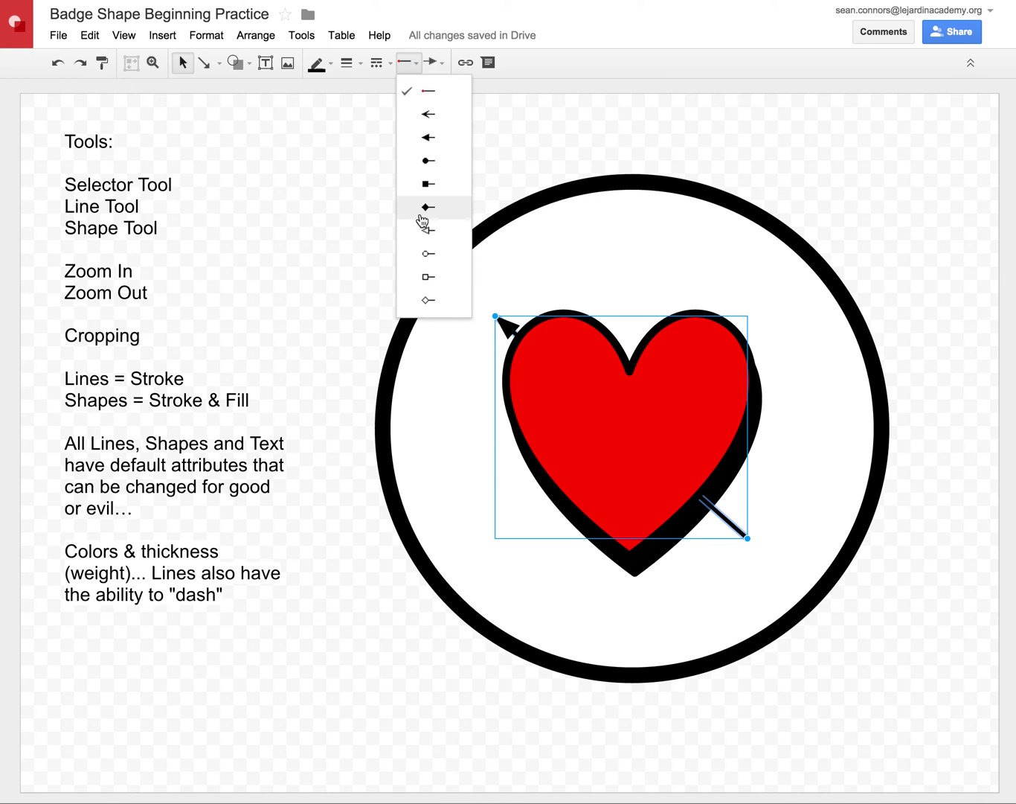
pyautogui.click(434, 162)
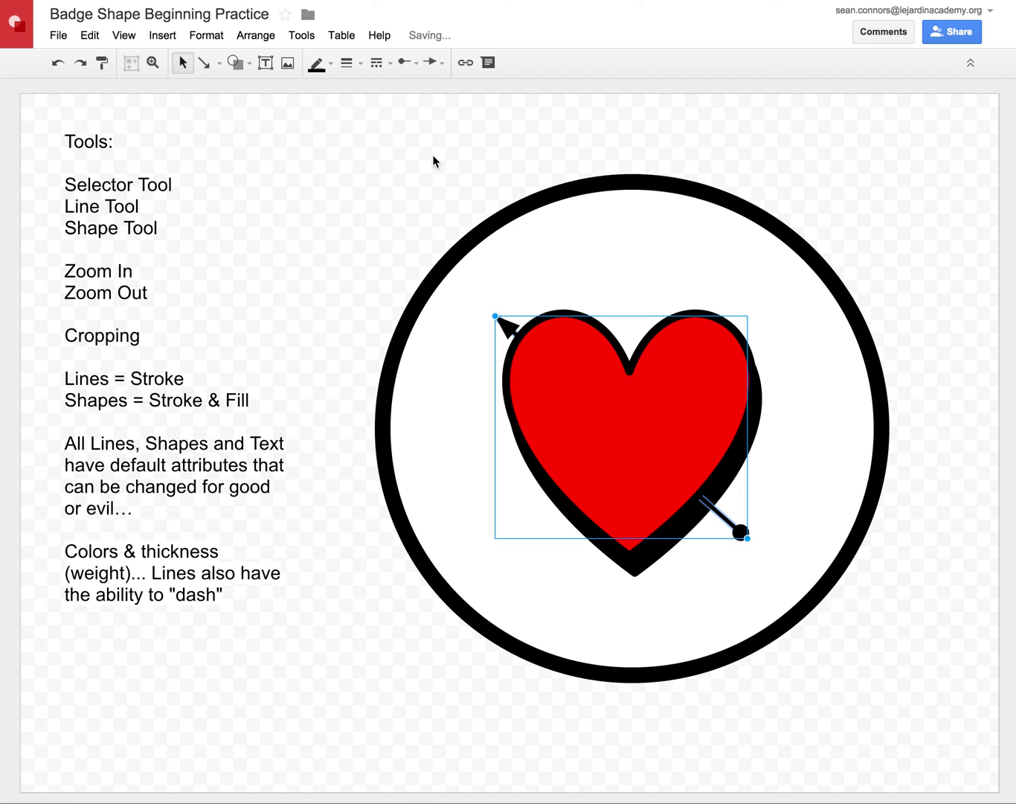
pyautogui.click(407, 62)
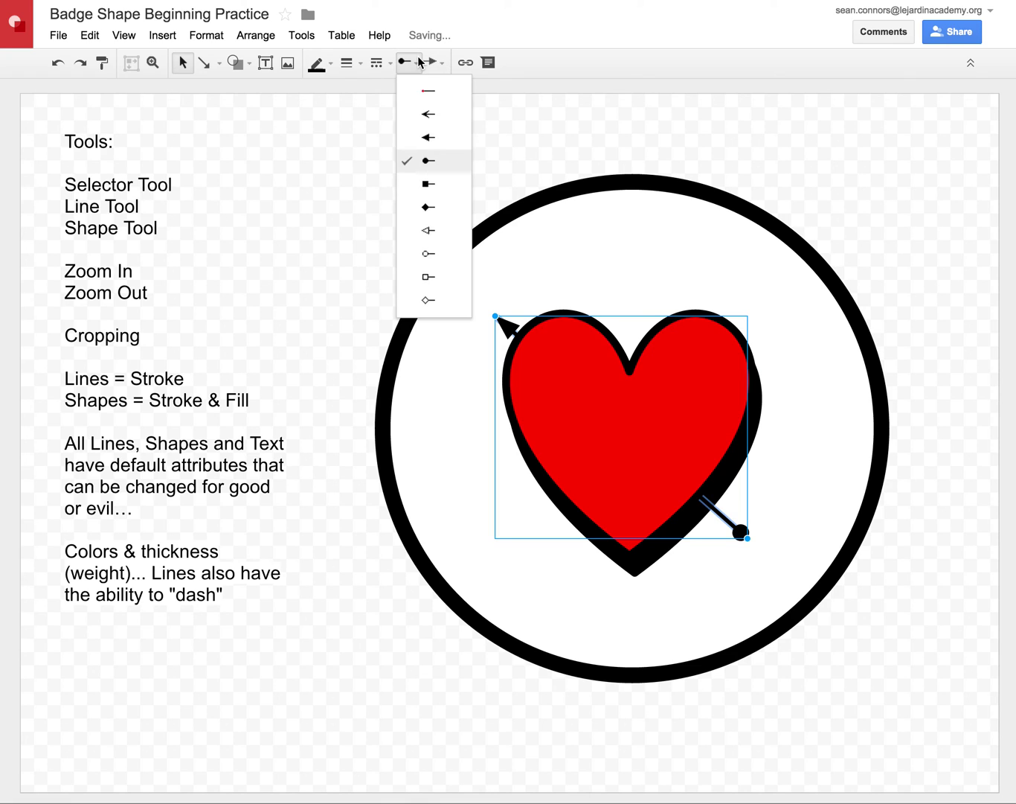
pyautogui.click(425, 213)
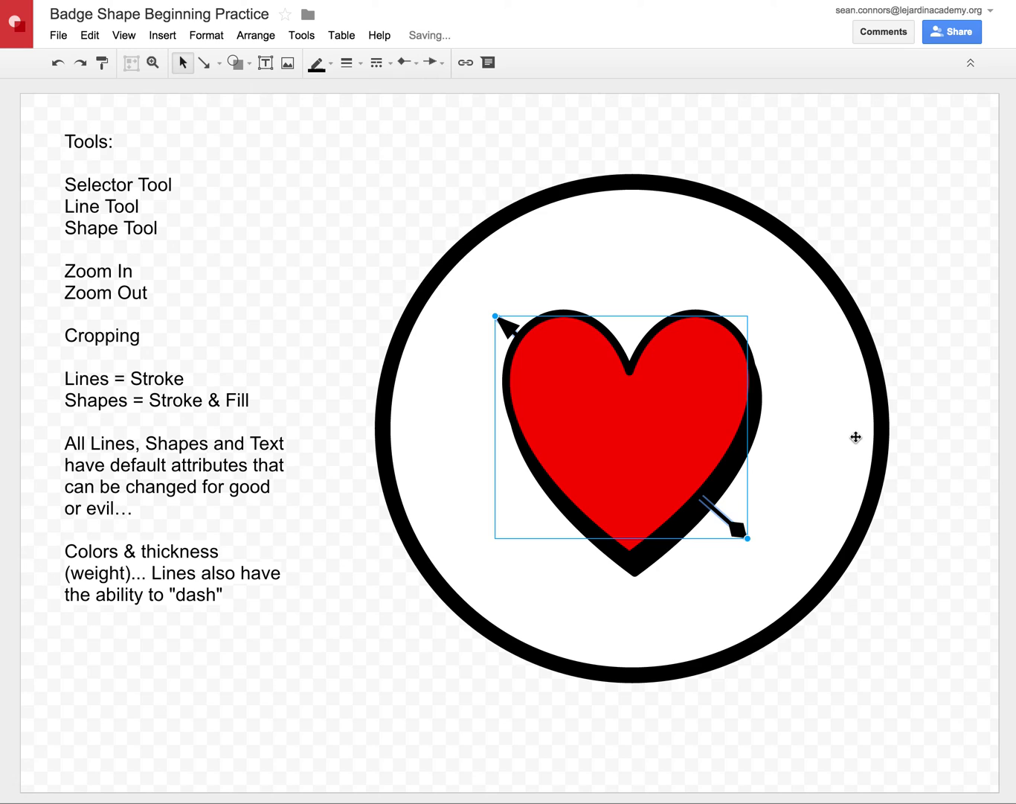
pyautogui.click(933, 506)
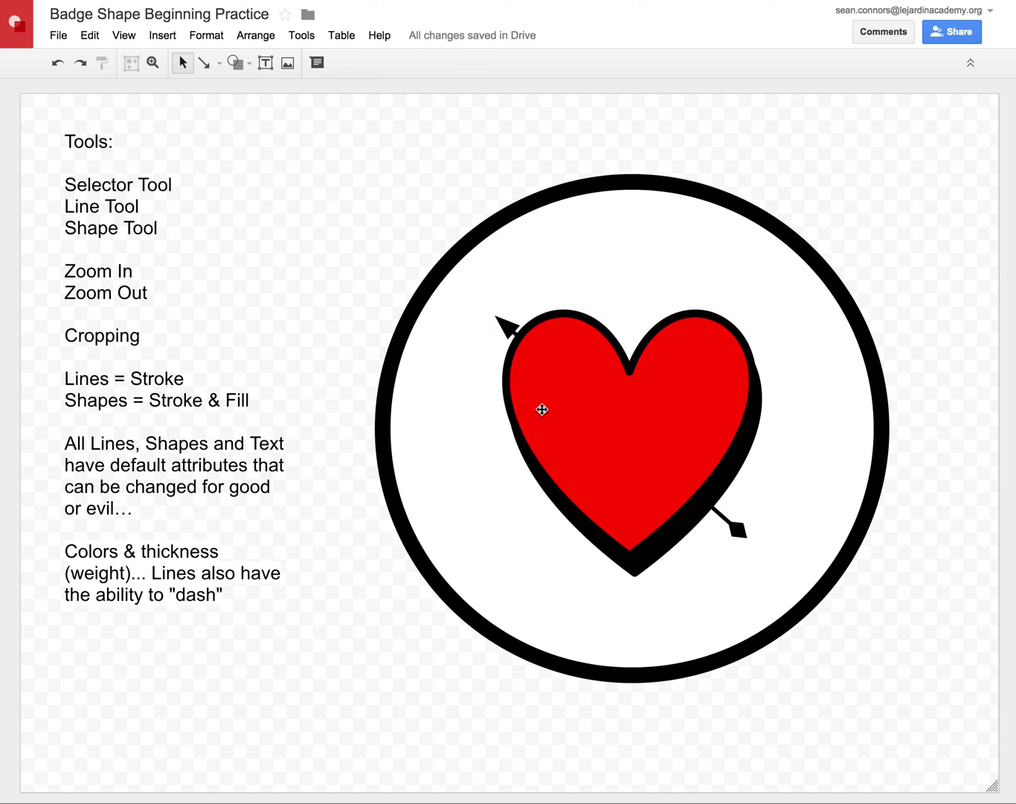
# Step: Lengthen the arrow by extending its tip farther up and left and its tail farther down and right, and deselect it
pyautogui.click(500, 326)
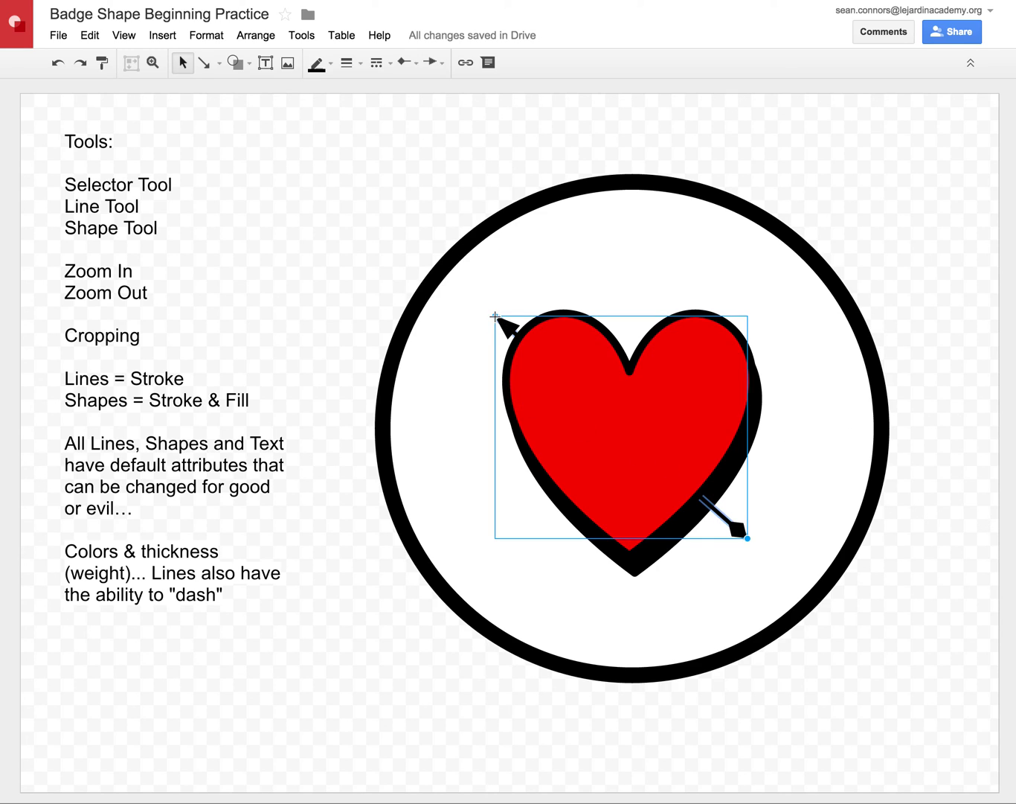
pyautogui.moveTo(495, 316); pyautogui.dragTo(473, 298)
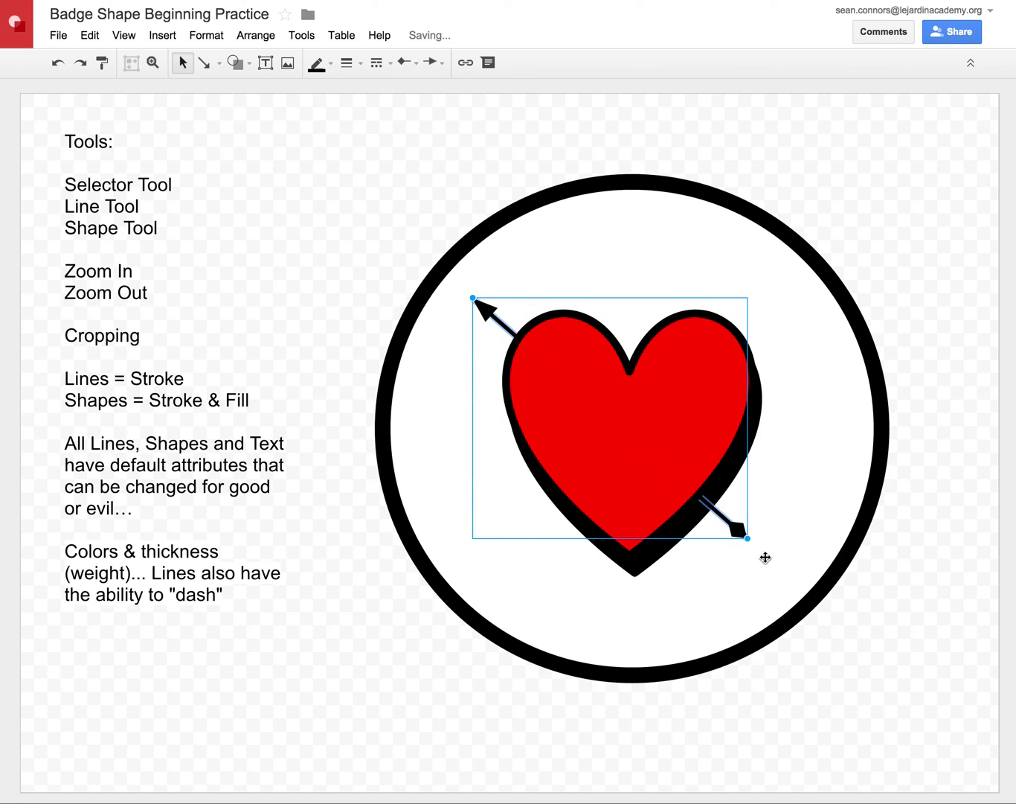
pyautogui.moveTo(749, 538); pyautogui.dragTo(773, 561)
pyautogui.click(893, 611)
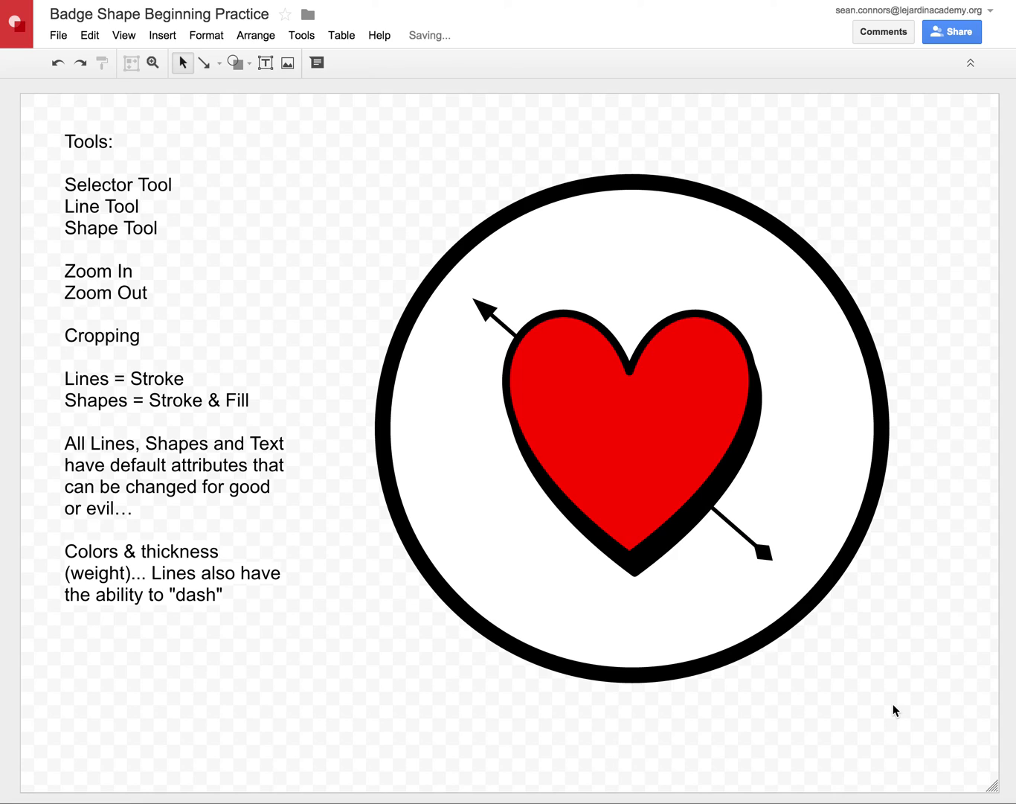